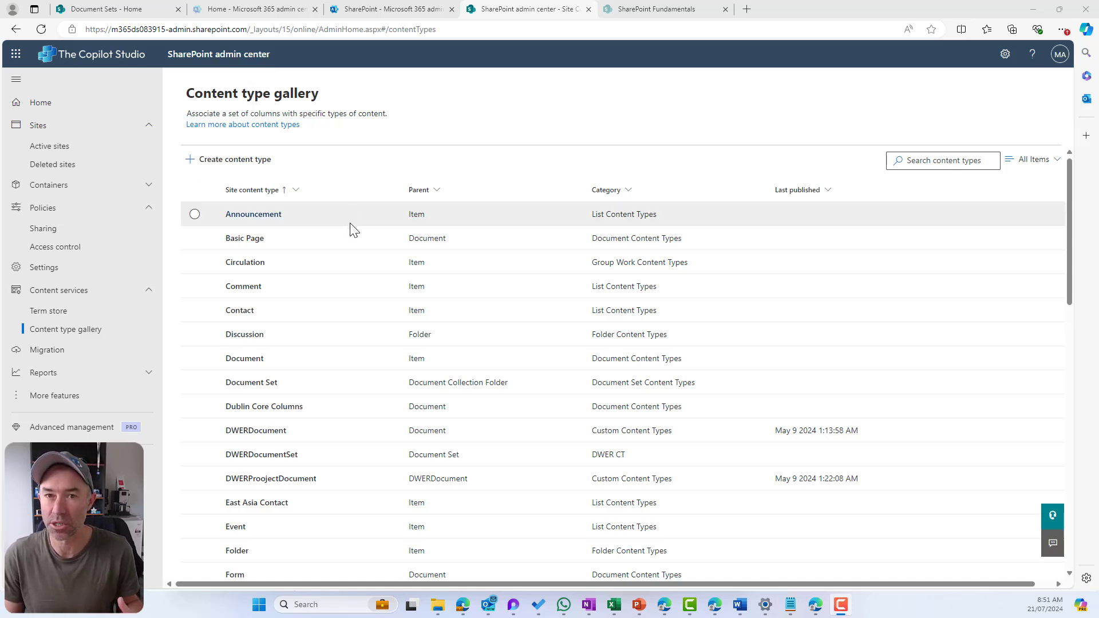
click(632, 10)
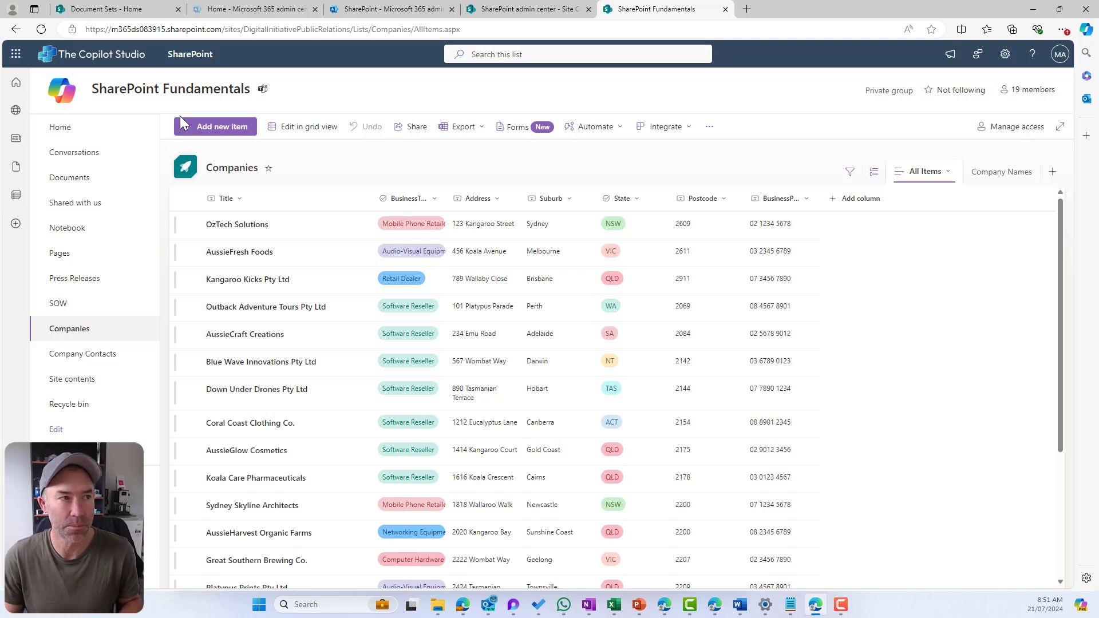
click(533, 12)
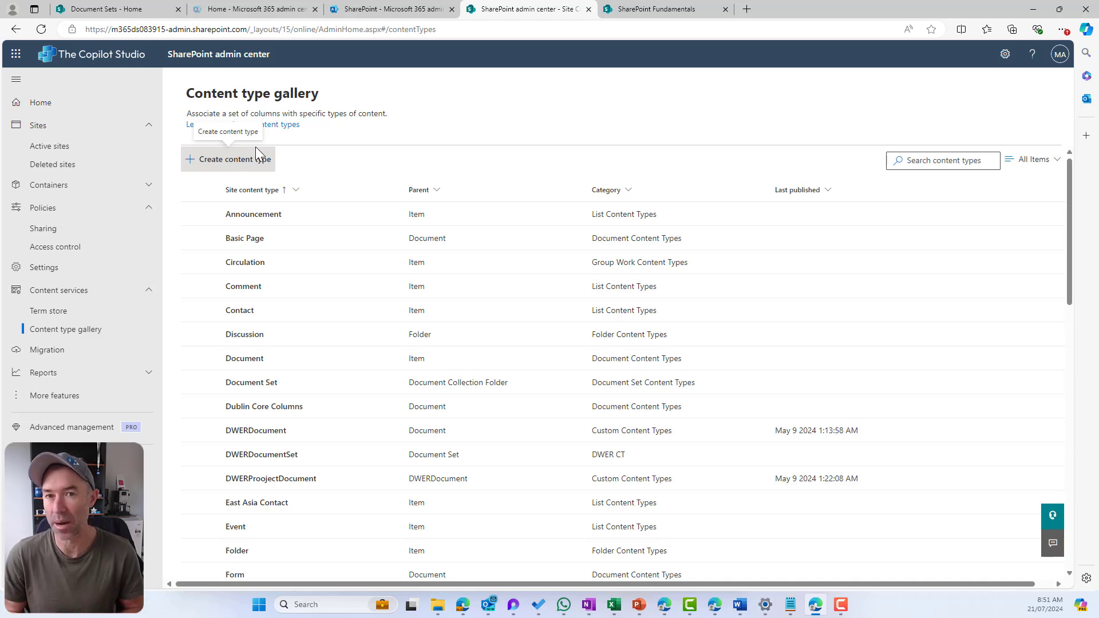
- Start a new content type based on Document Set from the Document Set Content Types parent category
click(242, 164)
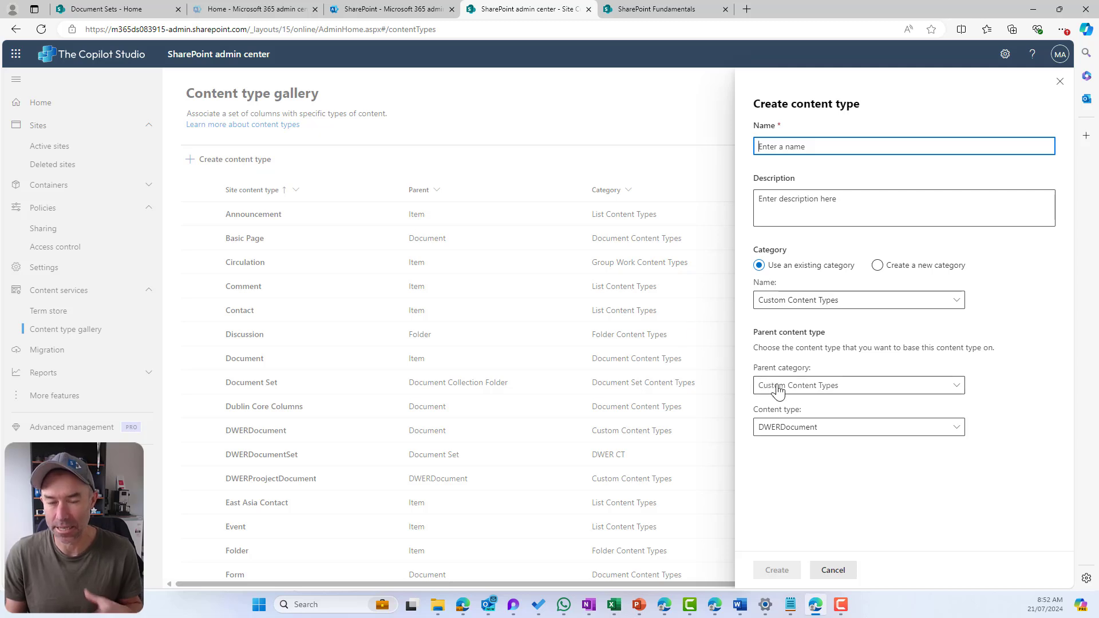
click(812, 430)
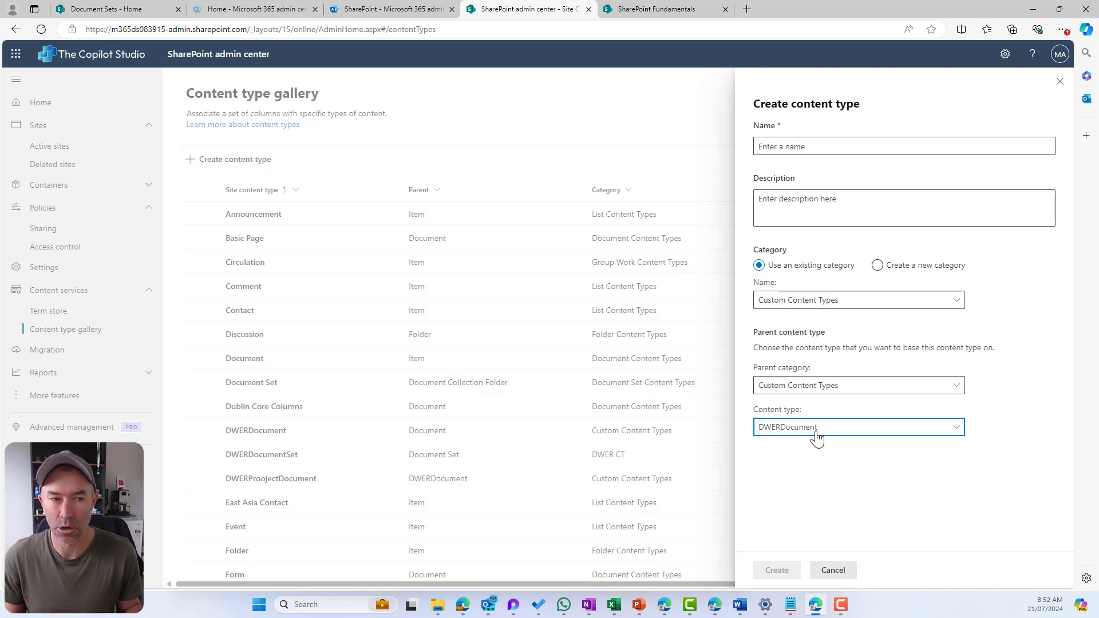
click(828, 394)
click(829, 395)
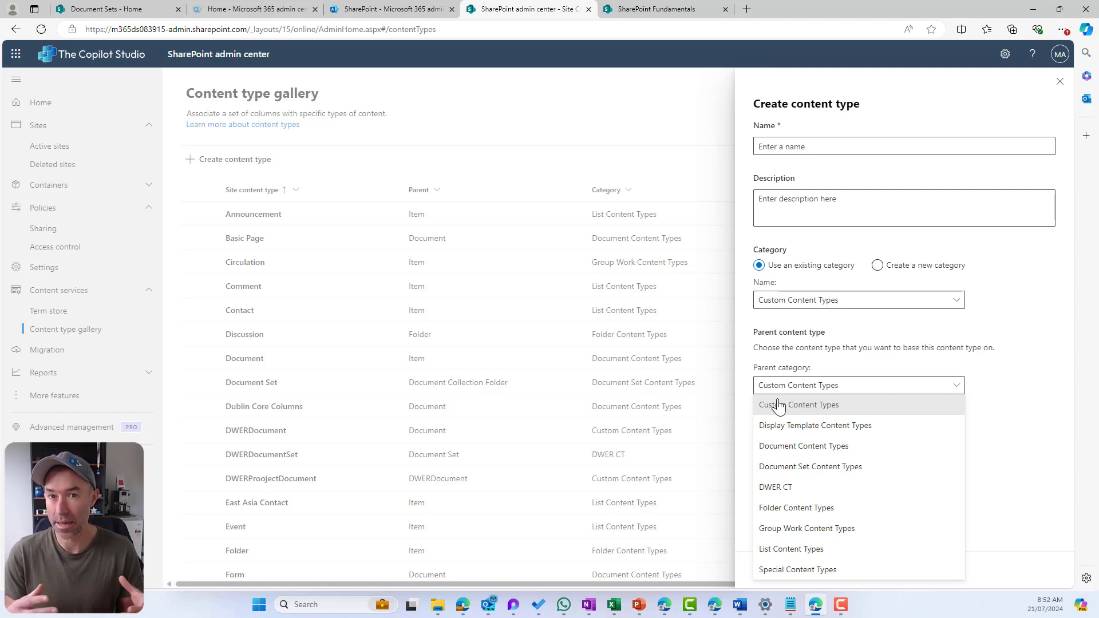
click(801, 469)
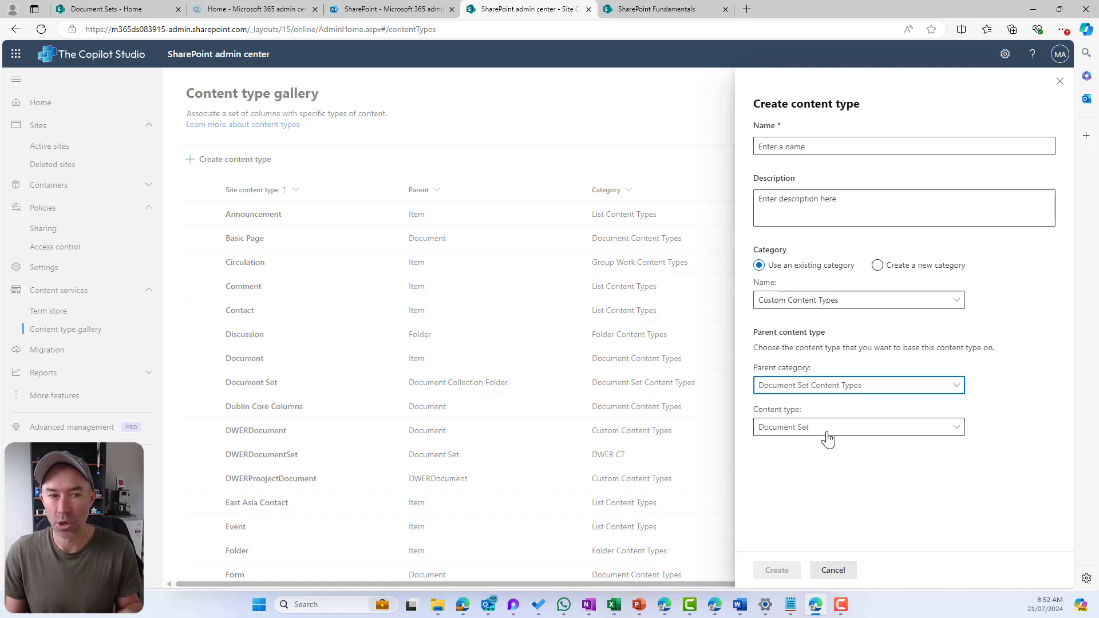
- Name the new content type Copilot Studio Project
click(811, 147)
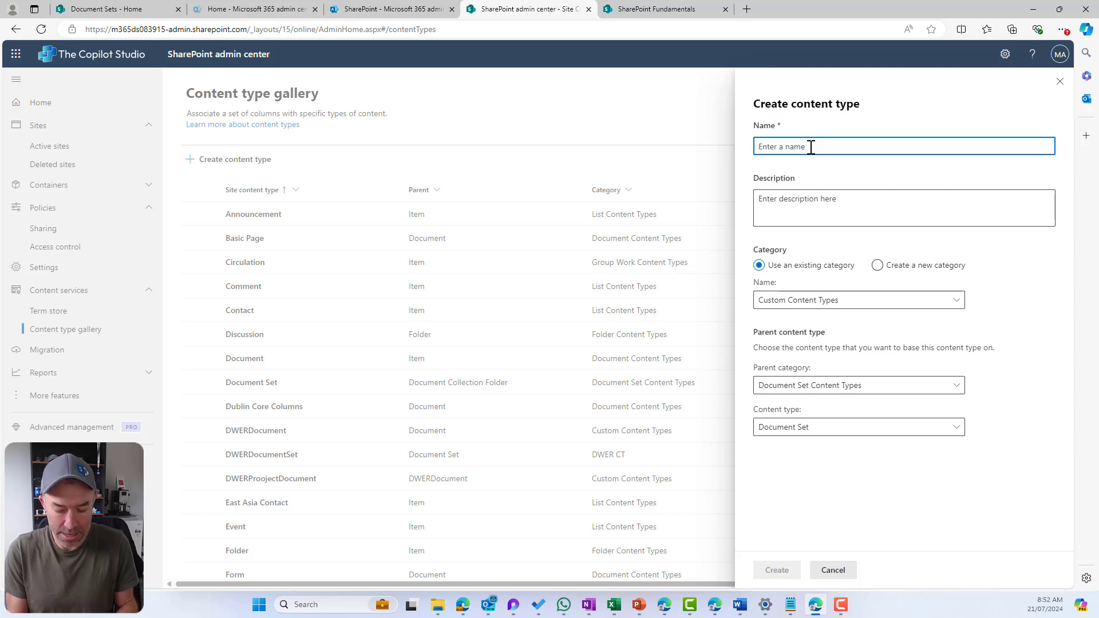
text(Copilot)
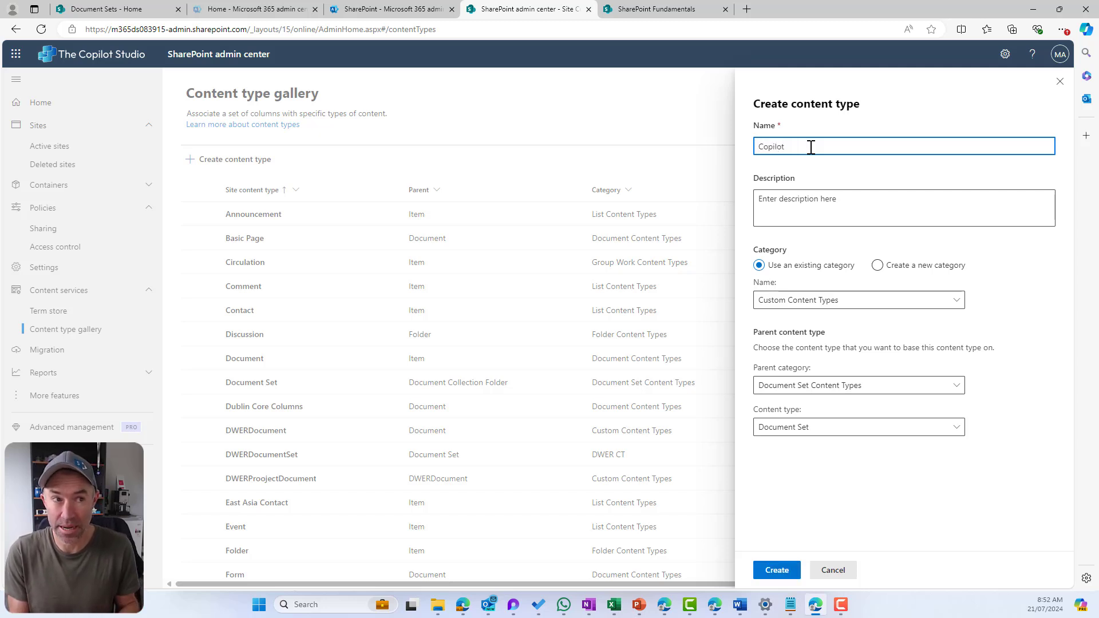
text( Stu)
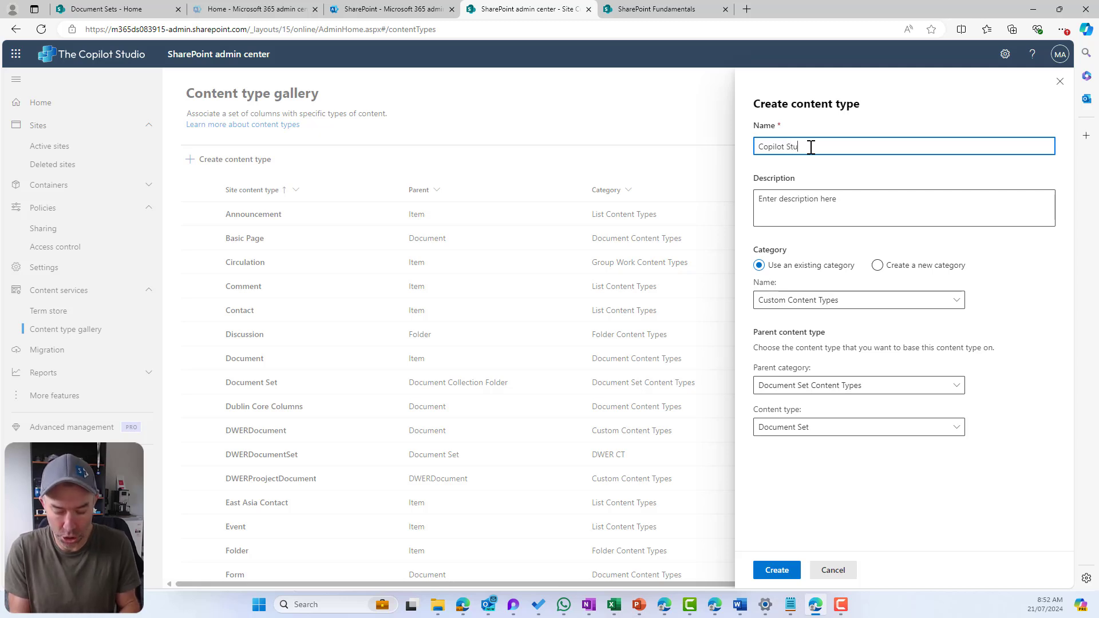
text(dio Project)
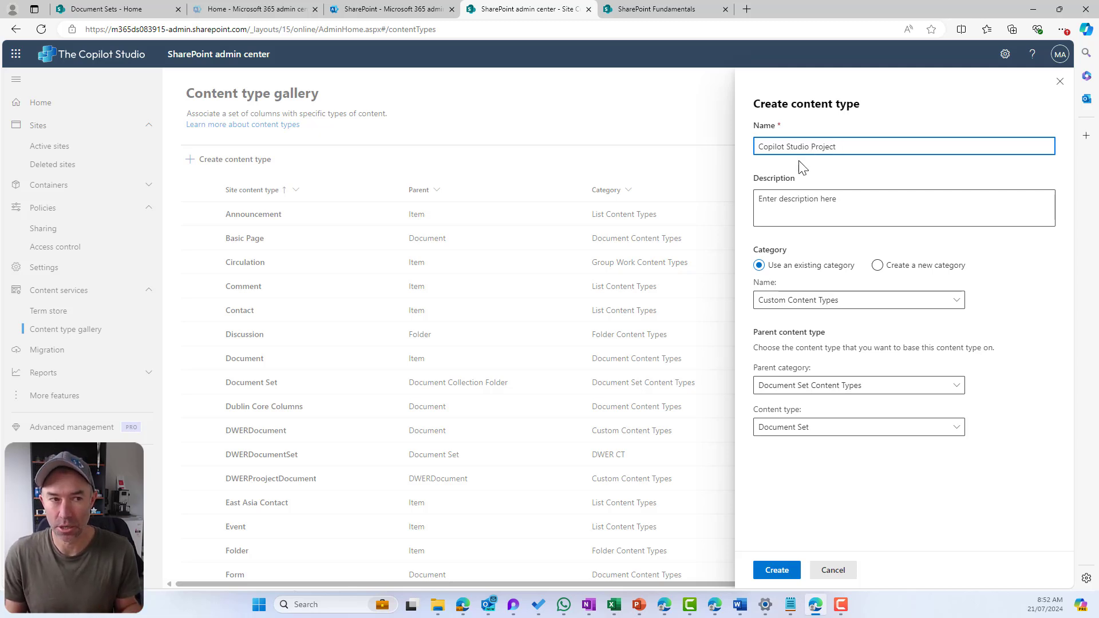
- Put the content type in a new category named CopilotStudio and create it
click(888, 266)
click(862, 299)
text(Cop)
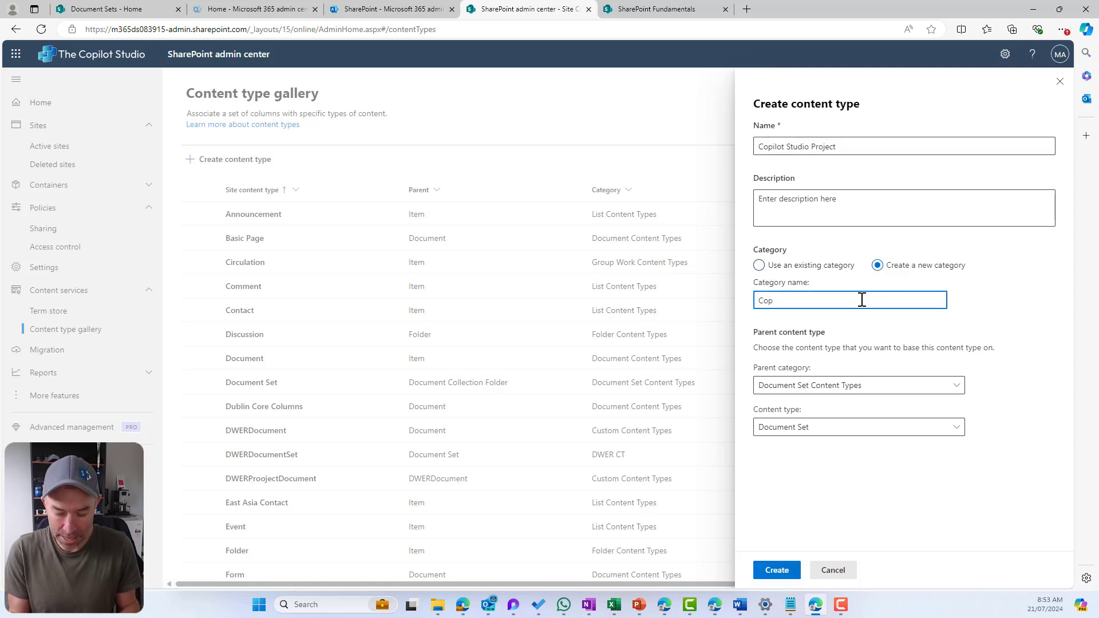
text(ilotStio)
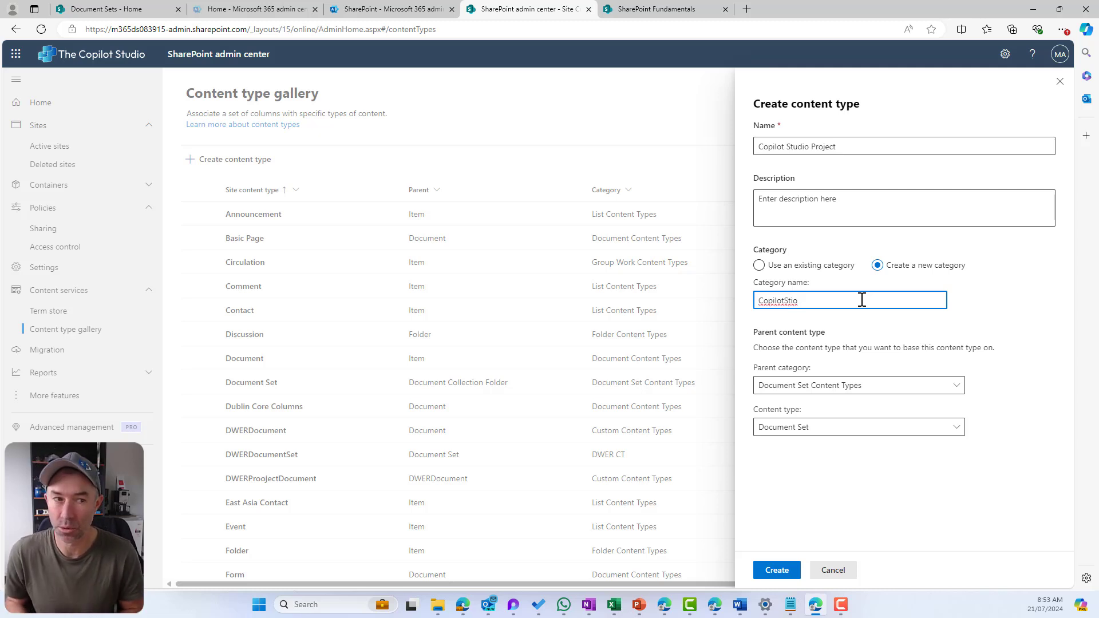
key(BackSpace)
key(BackSpace)
text(udio)
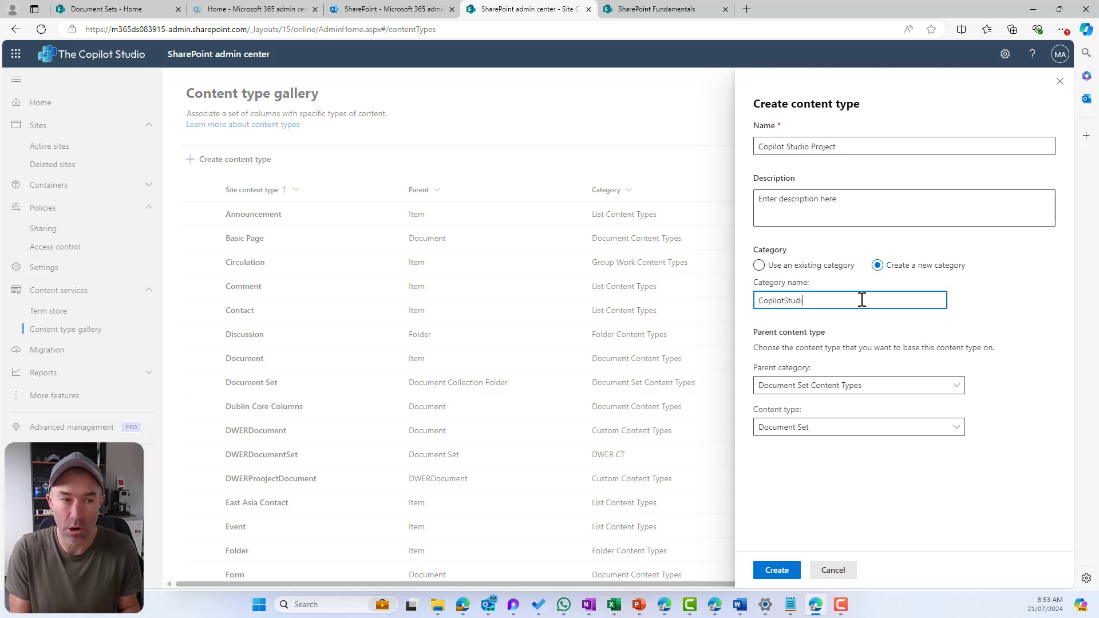
click(786, 574)
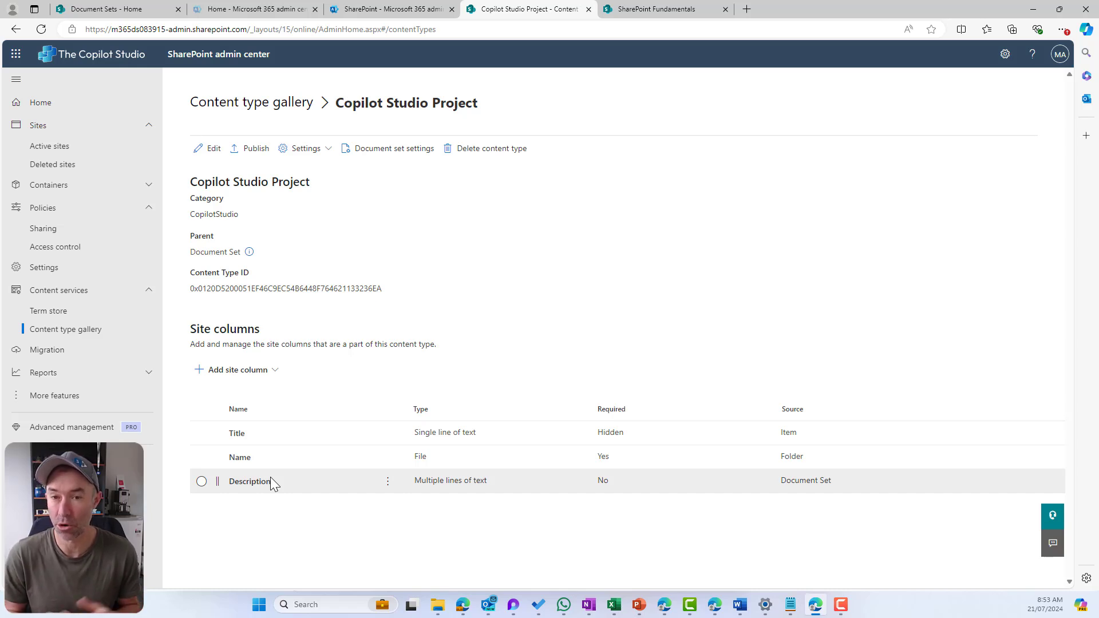
- Start a new site column for the Copilot Studio Project content type and name it ProjectStart
click(257, 370)
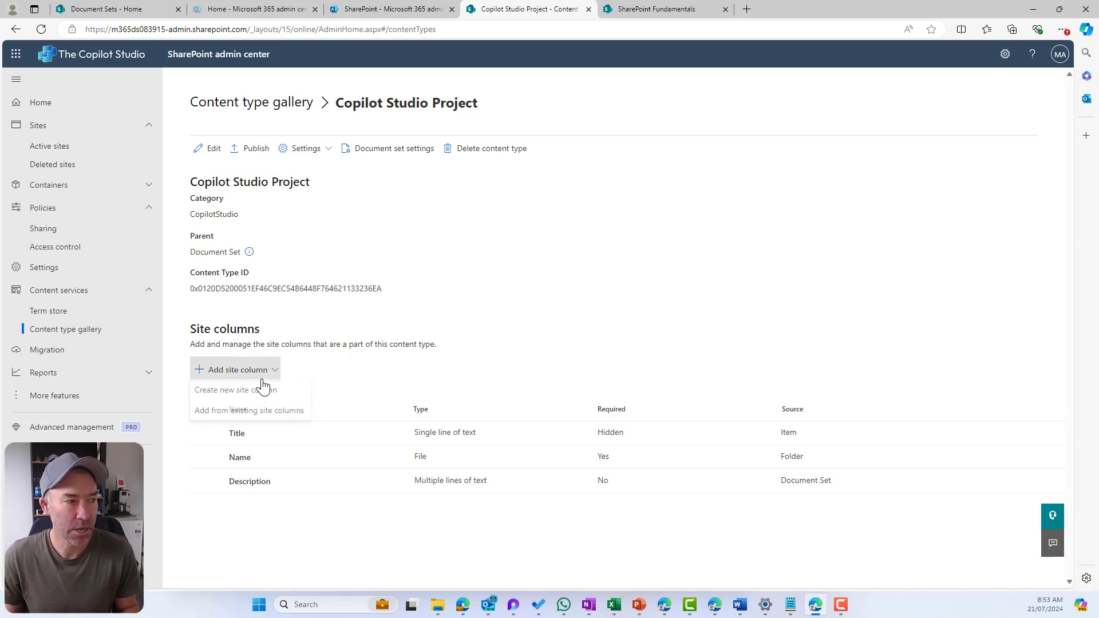
click(253, 394)
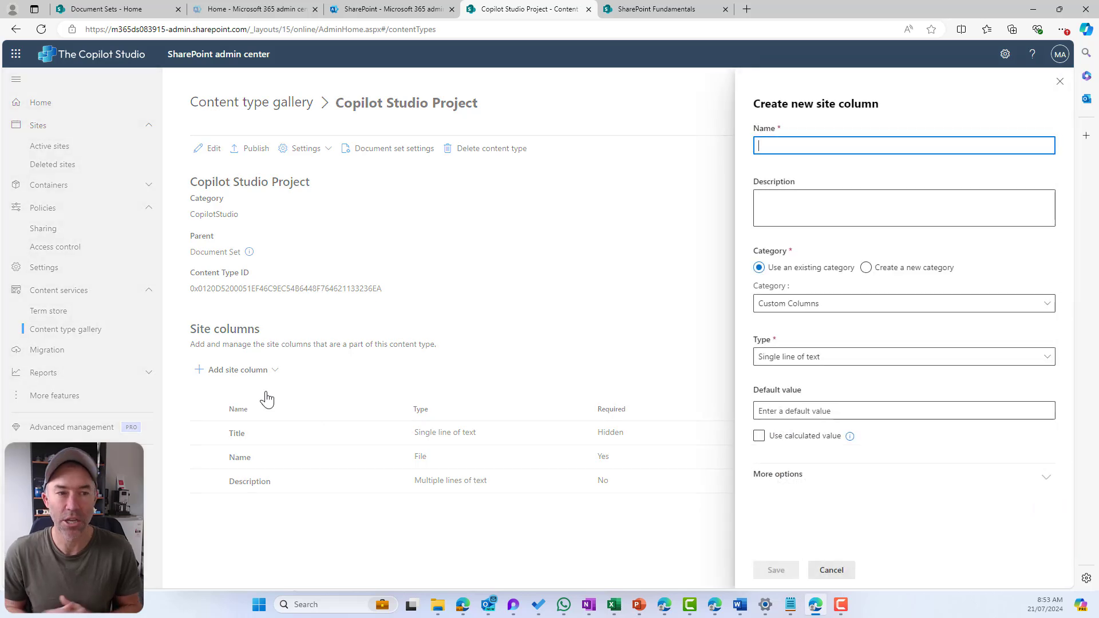
text(Pr)
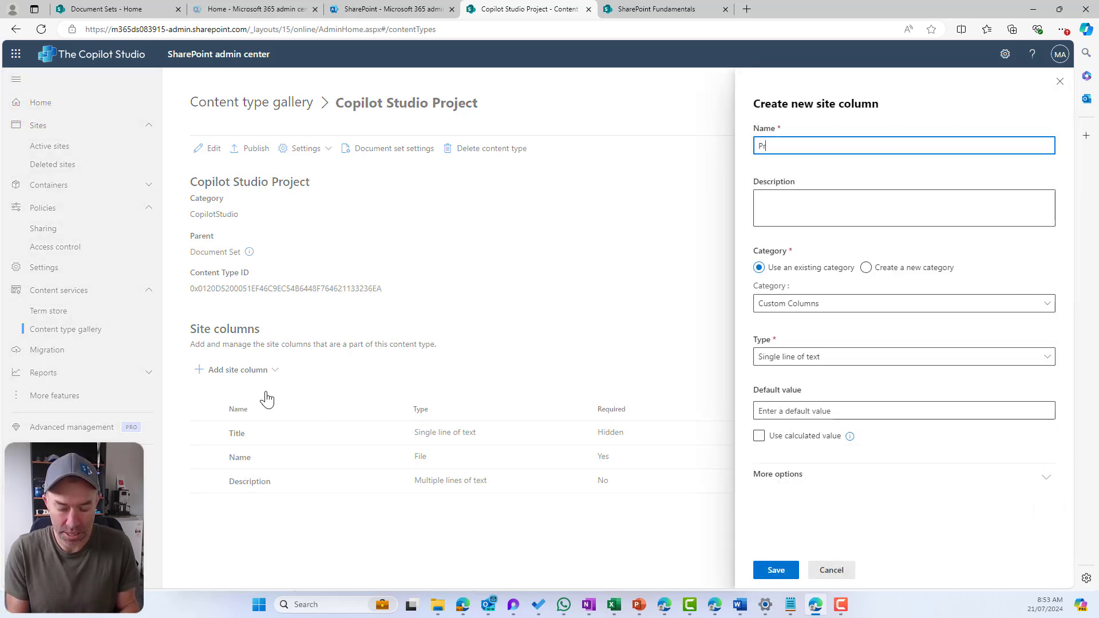
text(ojectStart)
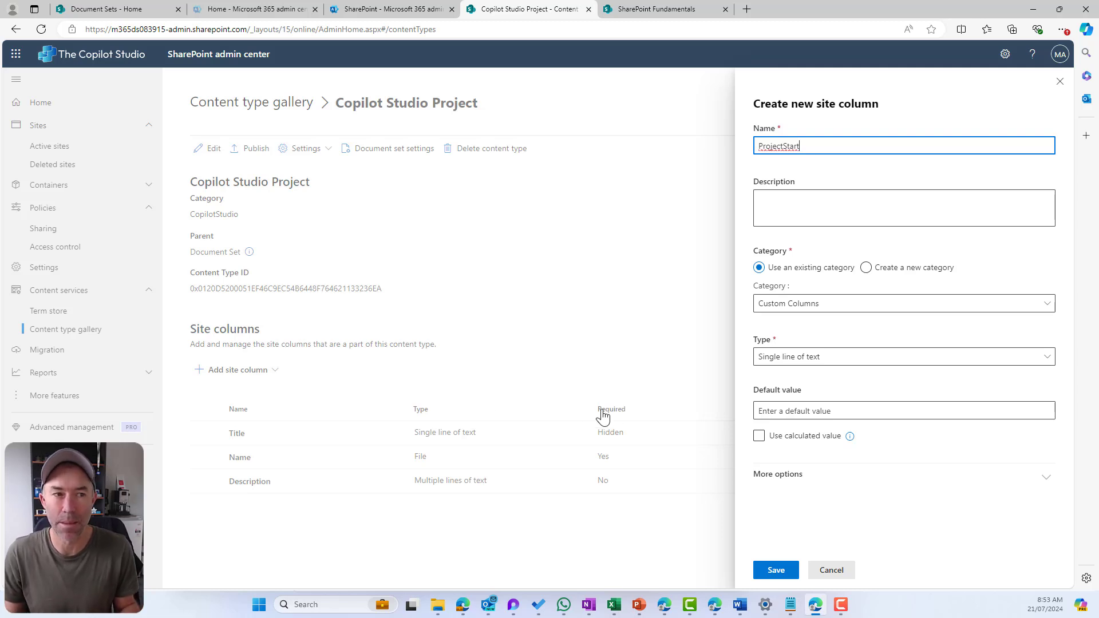
- Assign the ProjectStart column to a new category named CopilotStudio
click(827, 309)
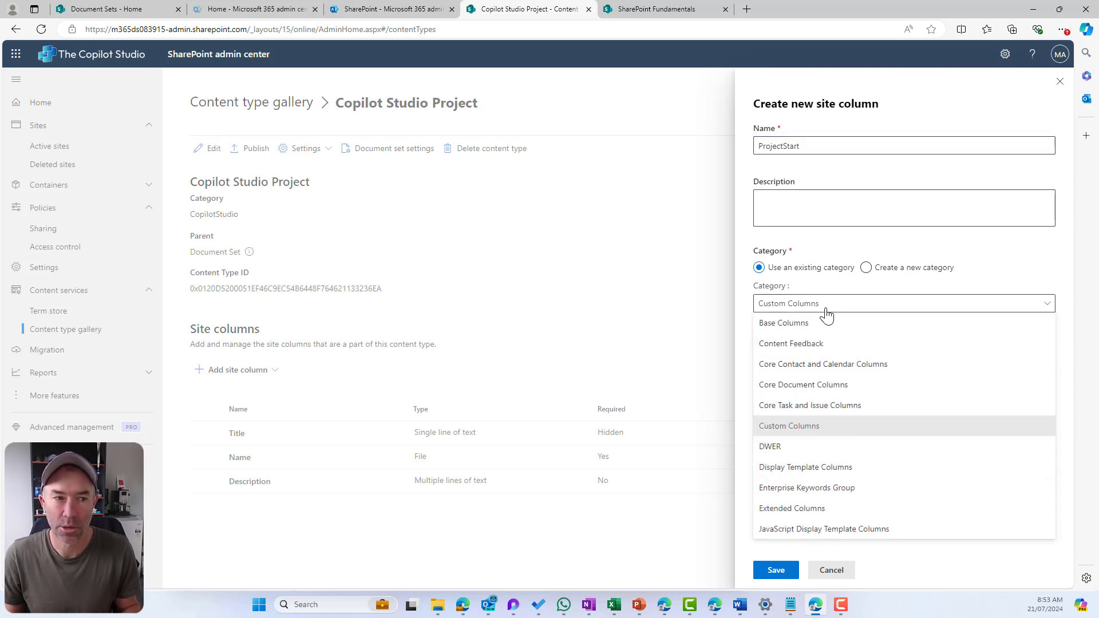
click(867, 268)
click(842, 308)
text(Copi)
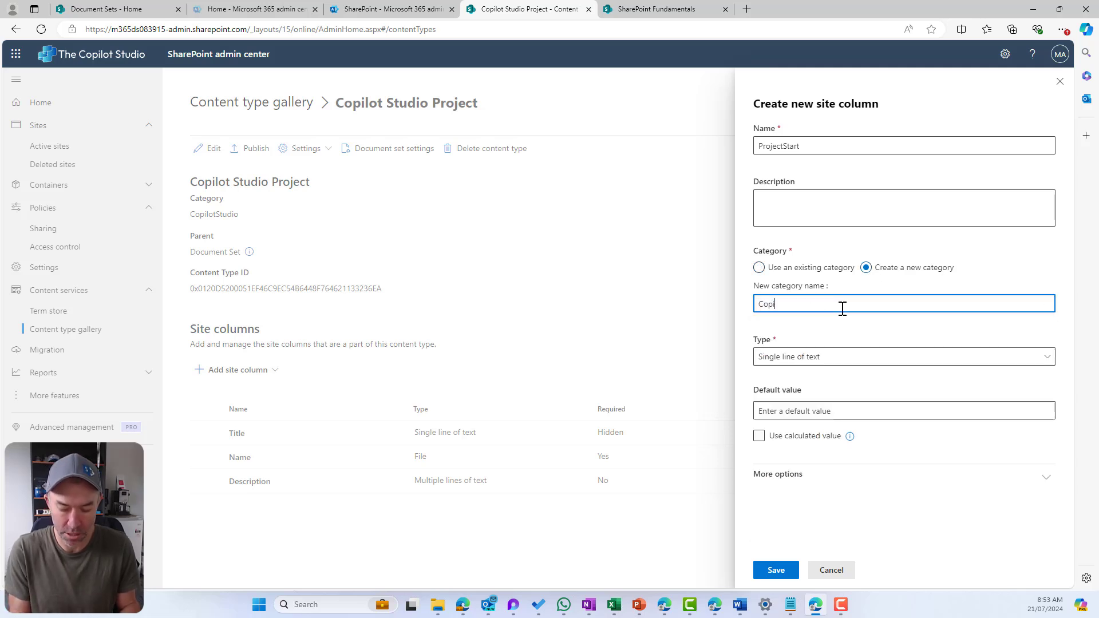
text(lotStudio)
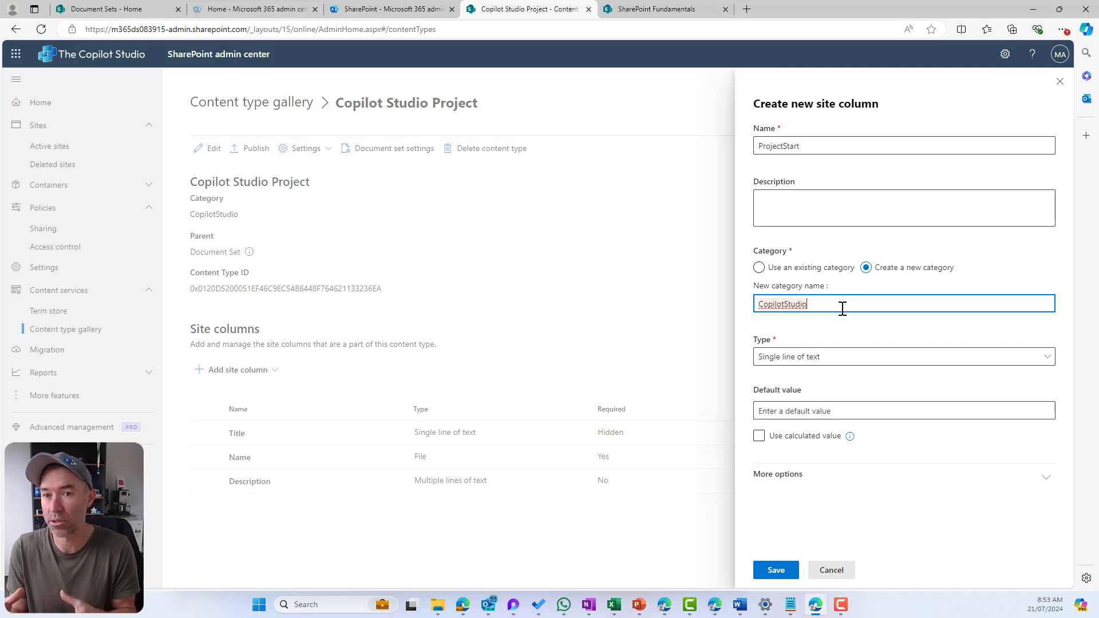
- Set the ProjectStart column's type to Date and time and save the column
click(826, 362)
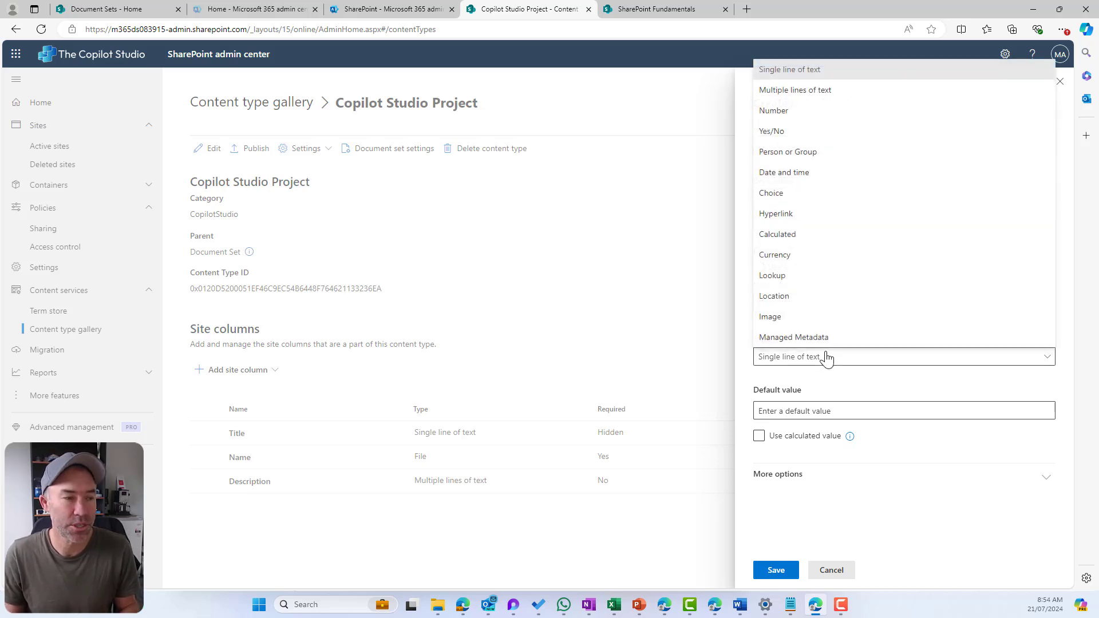
click(793, 176)
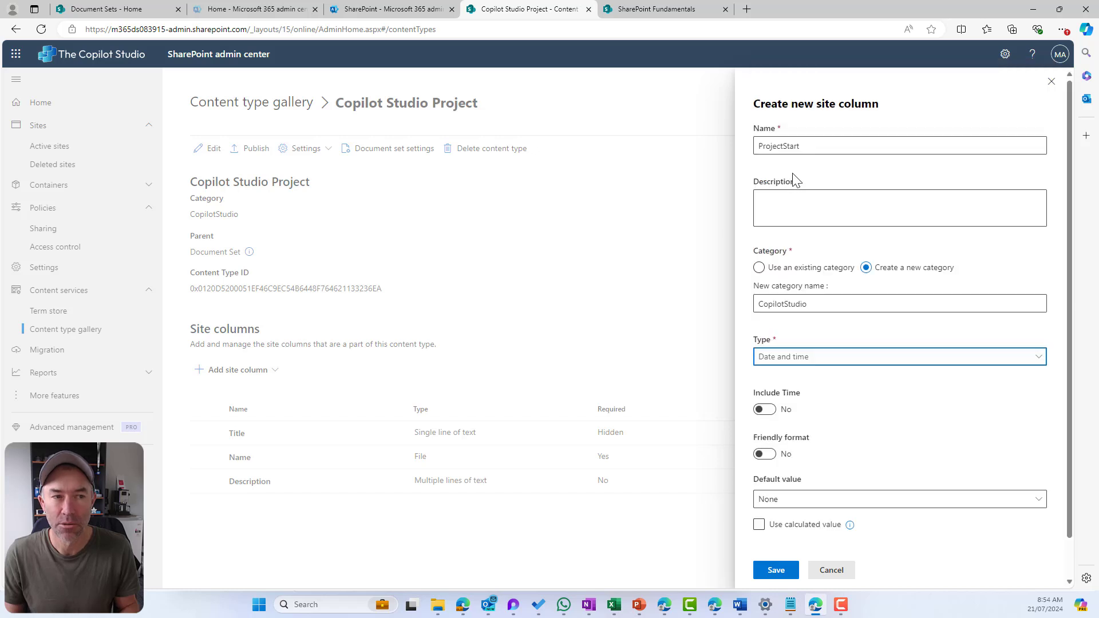
scroll(776, 515, down, 1)
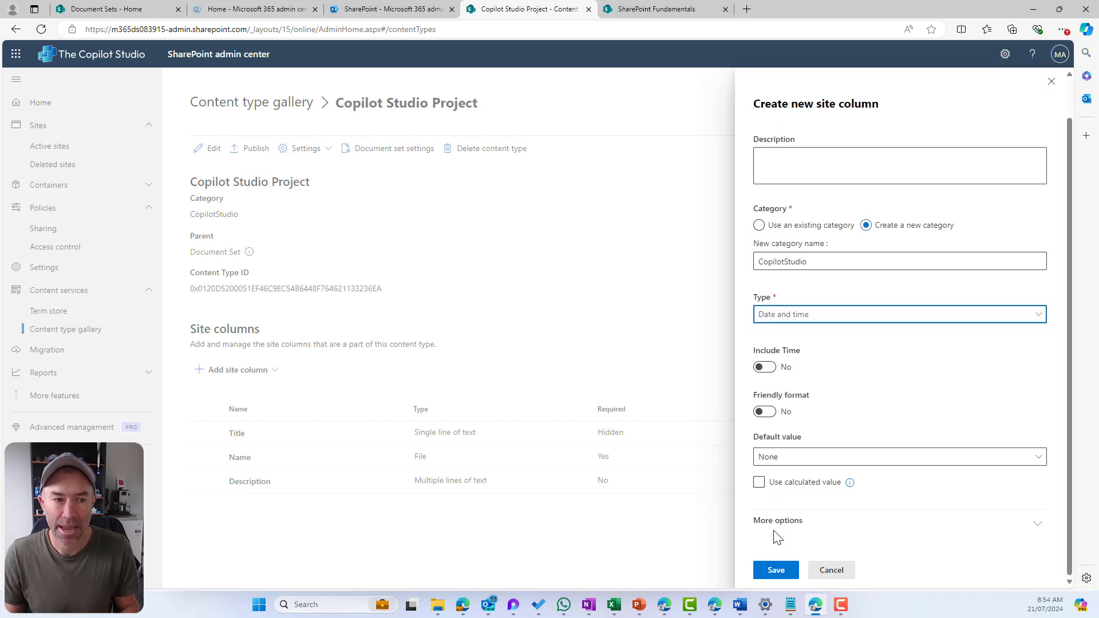
click(775, 575)
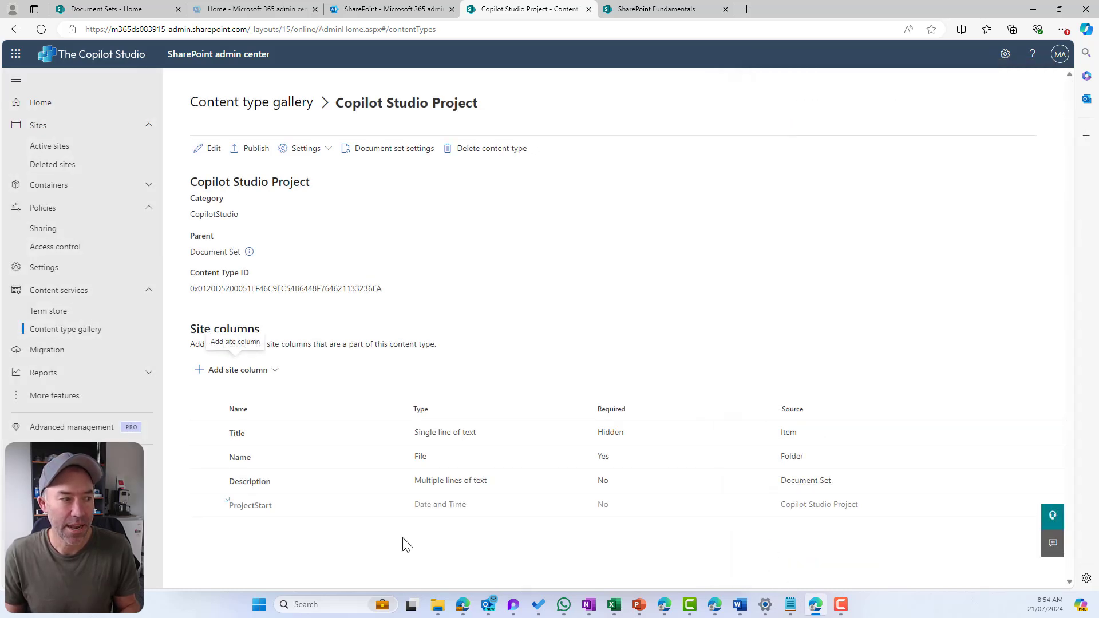
- Start another new site column for the content type and name it ProjectCompletionDate
click(232, 371)
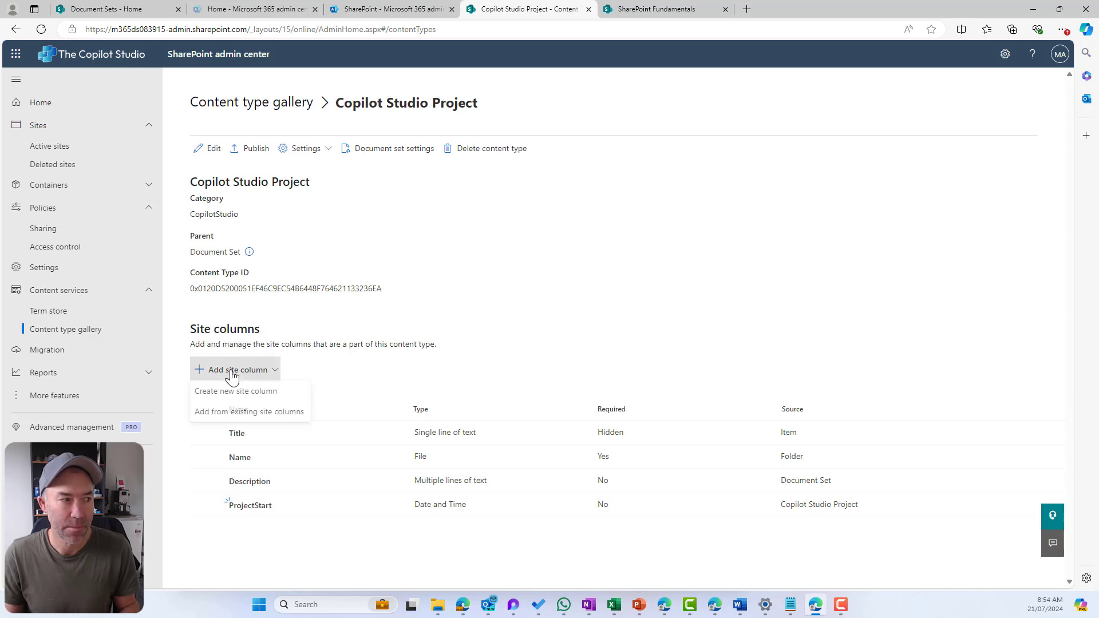
click(241, 393)
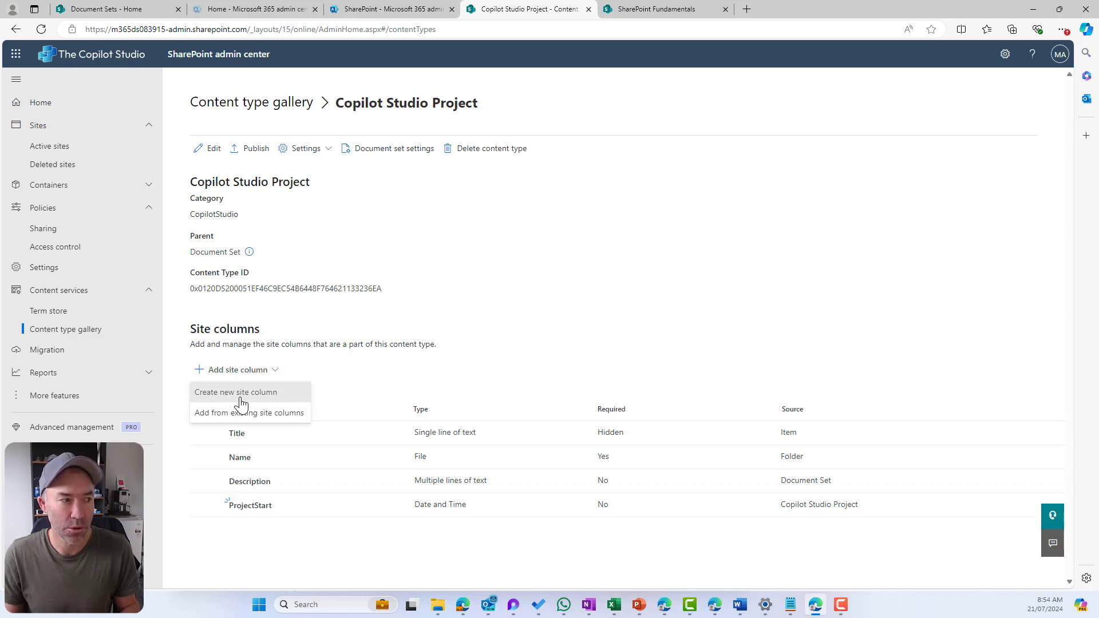
text(Pro)
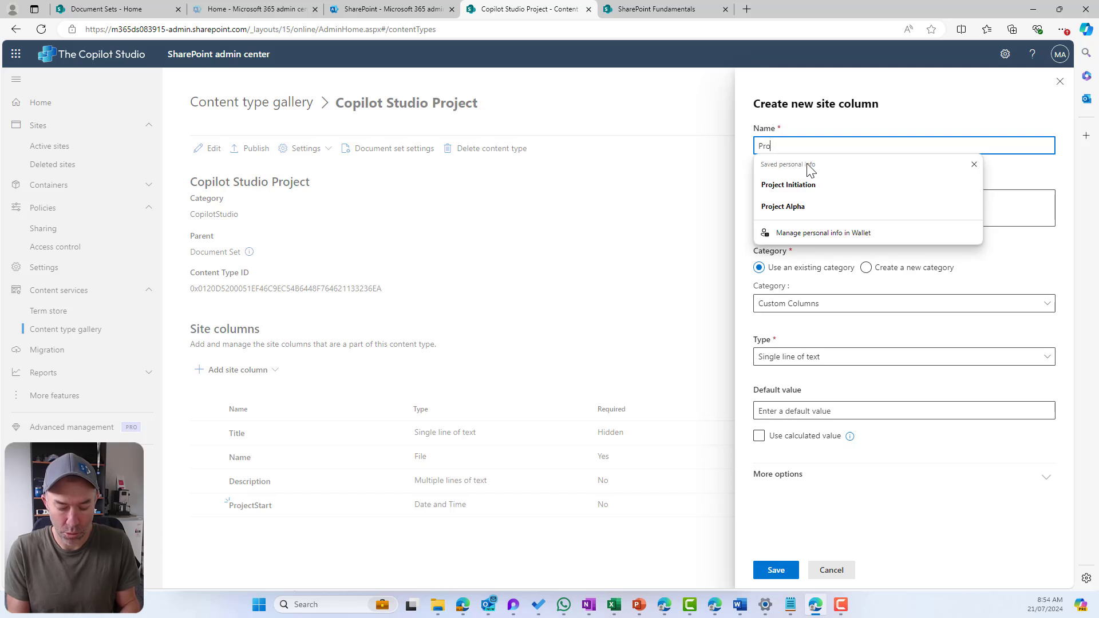
text(jectCompletion)
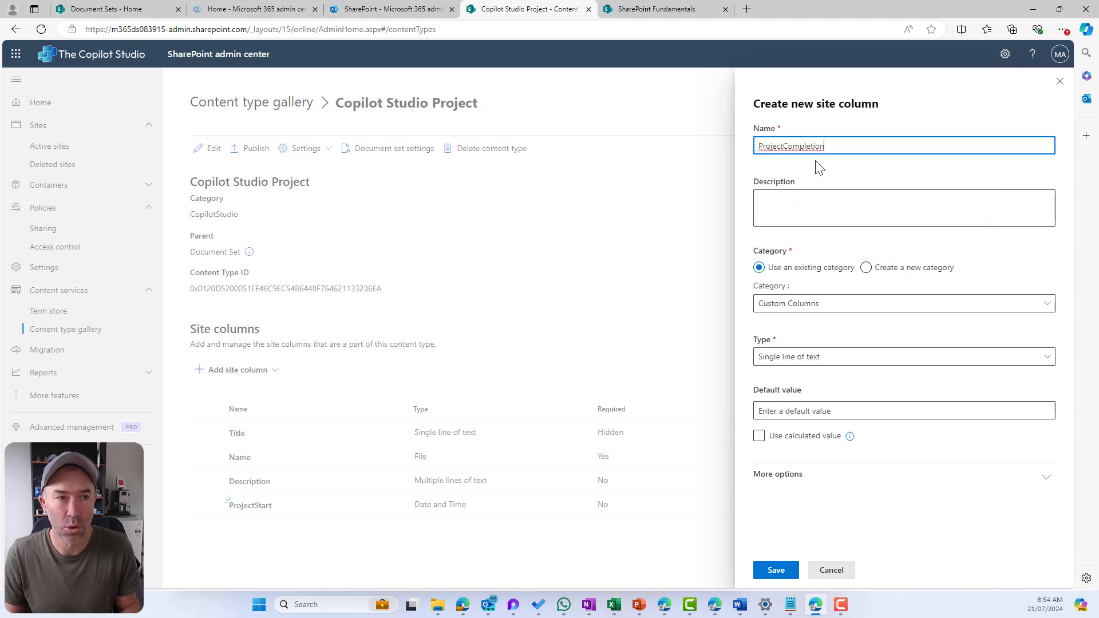
key(BackSpace)
key(BackSpace)
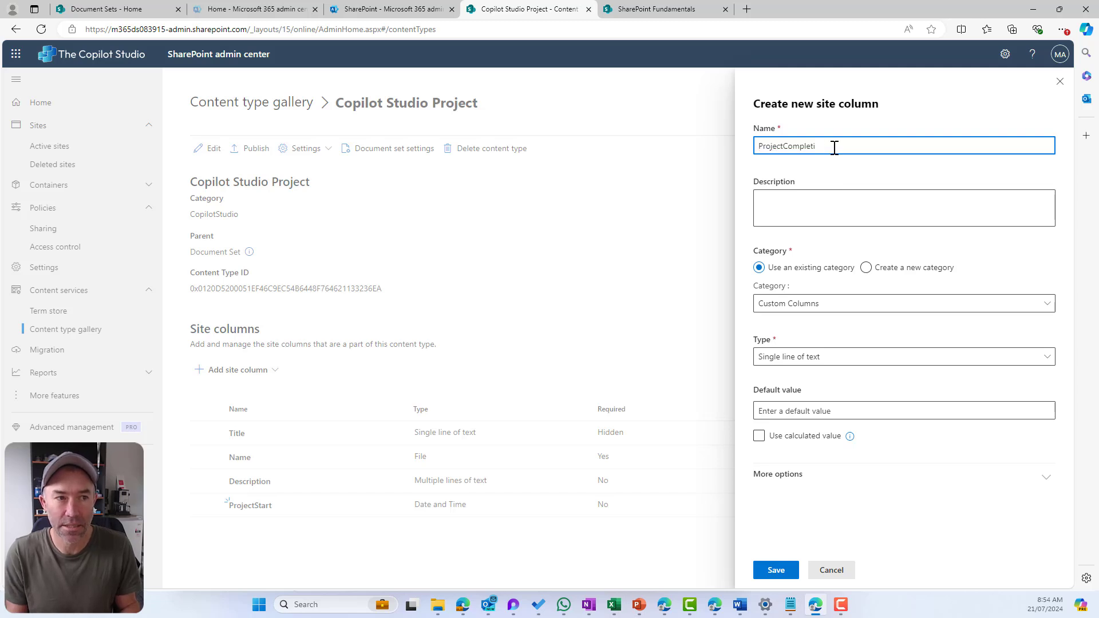
text(onDate)
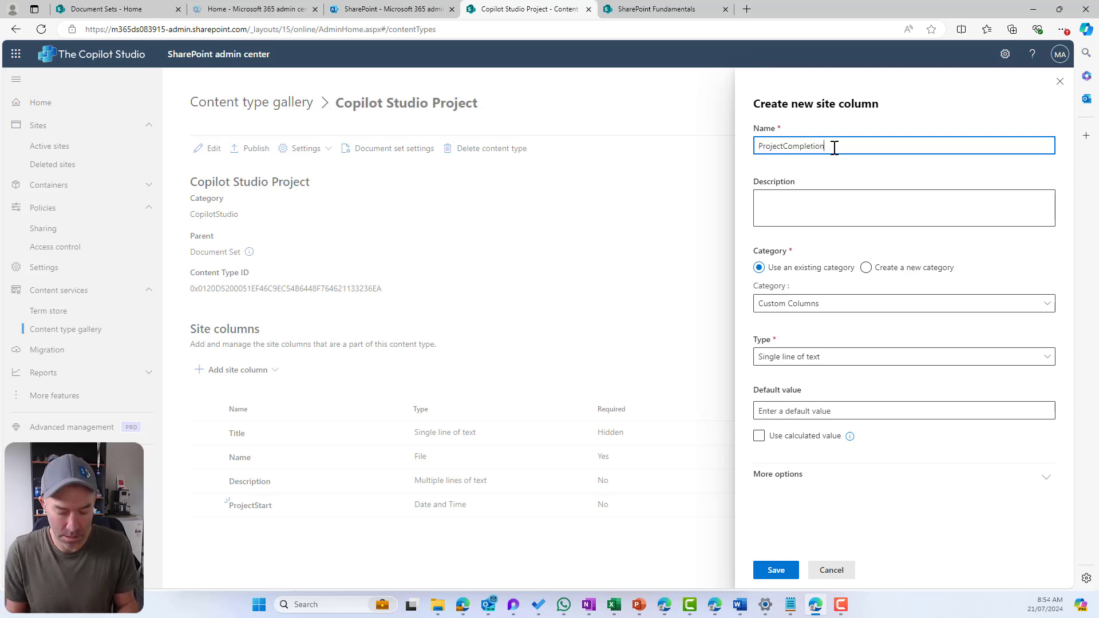
- Assign the ProjectCompletionDate column to the existing CopilotStudio category
click(866, 268)
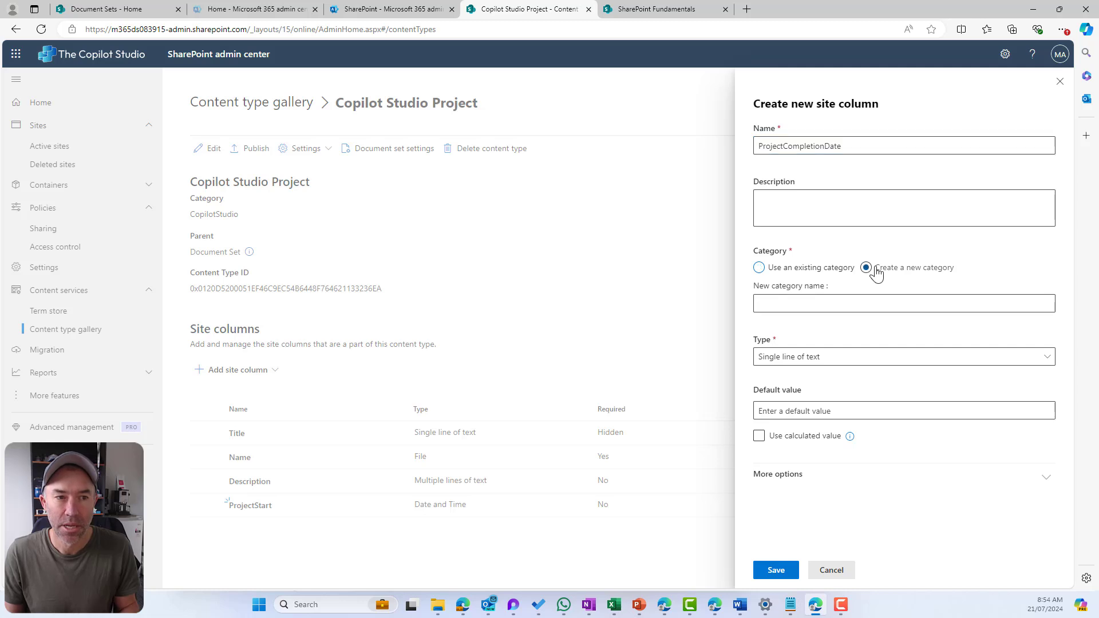
click(817, 269)
click(809, 305)
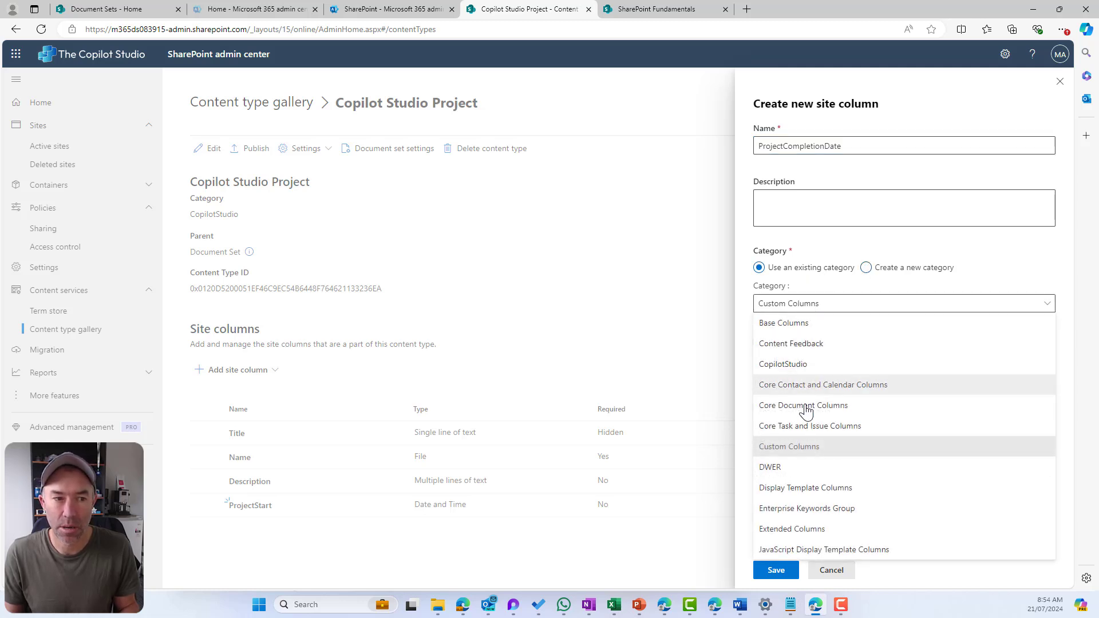
click(804, 364)
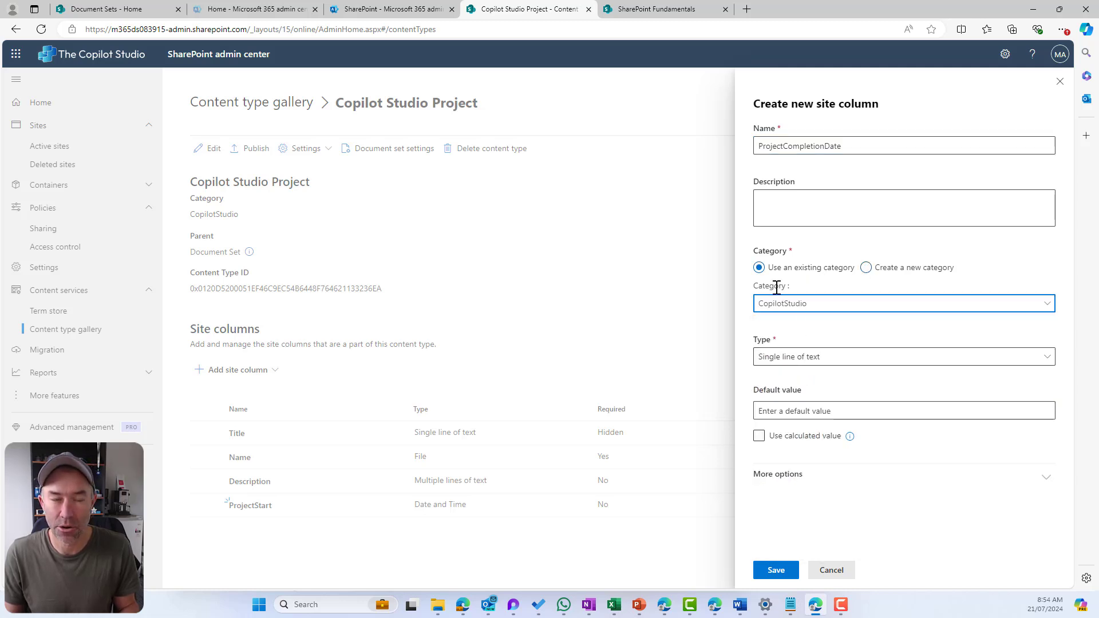
- Set the ProjectCompletionDate column's type to Date and time and save the column
click(792, 356)
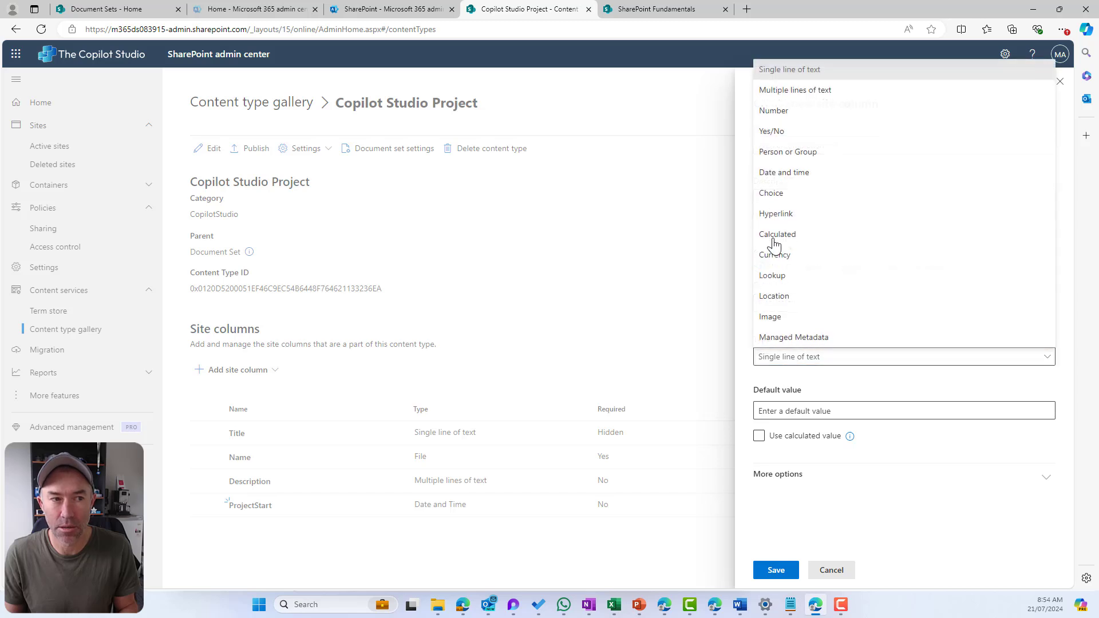
click(776, 172)
click(779, 574)
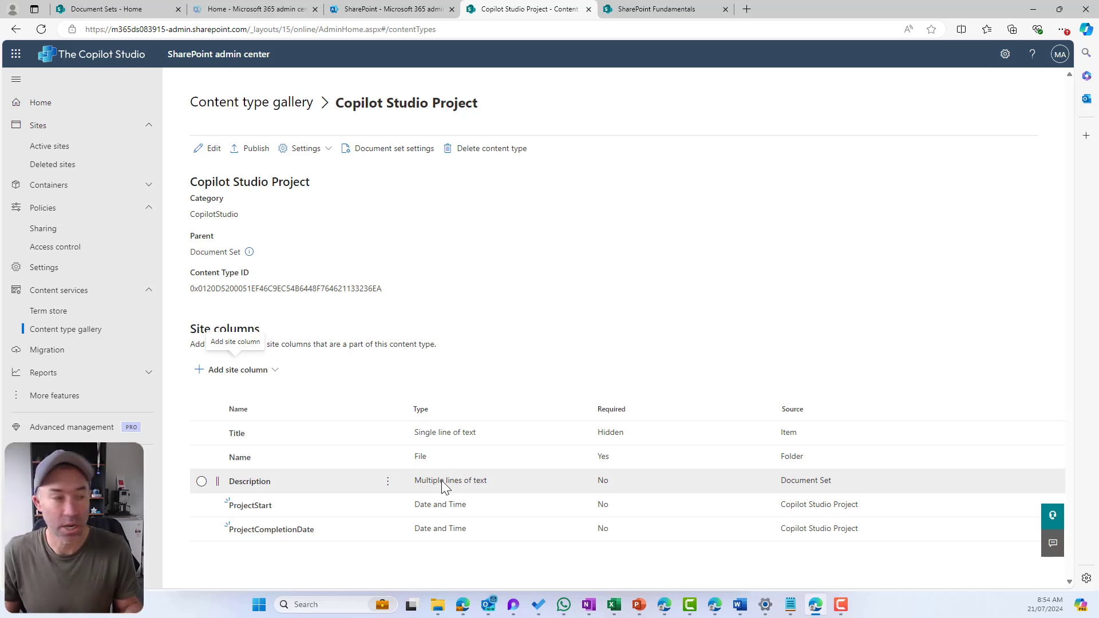
- Start a new site column named ProjetManager and assign it to the existing CopilotStudio category
click(262, 380)
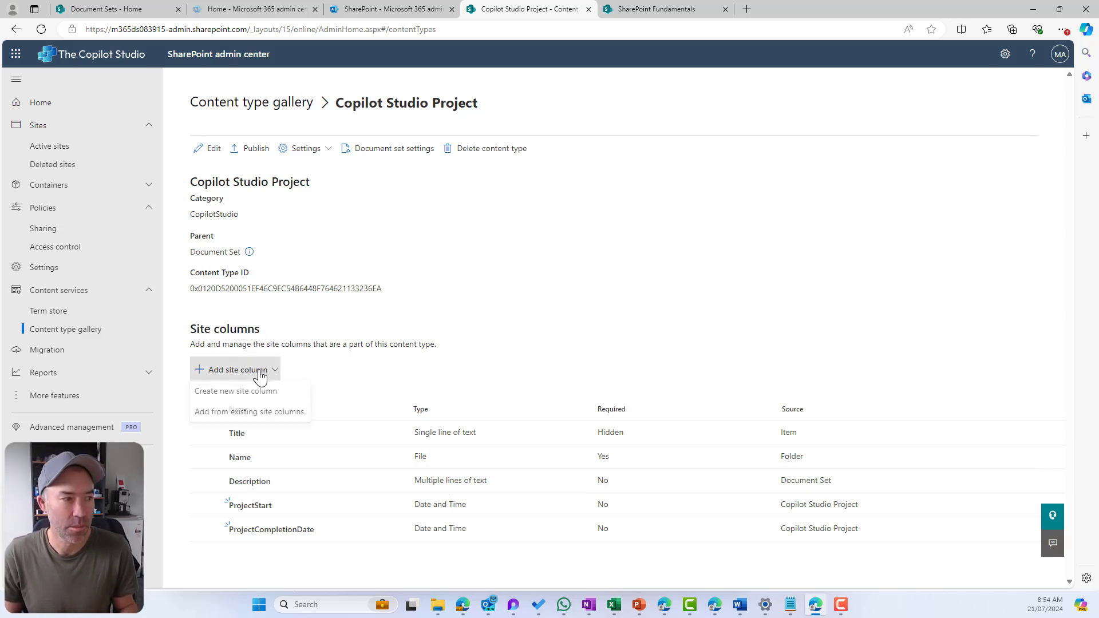
click(262, 390)
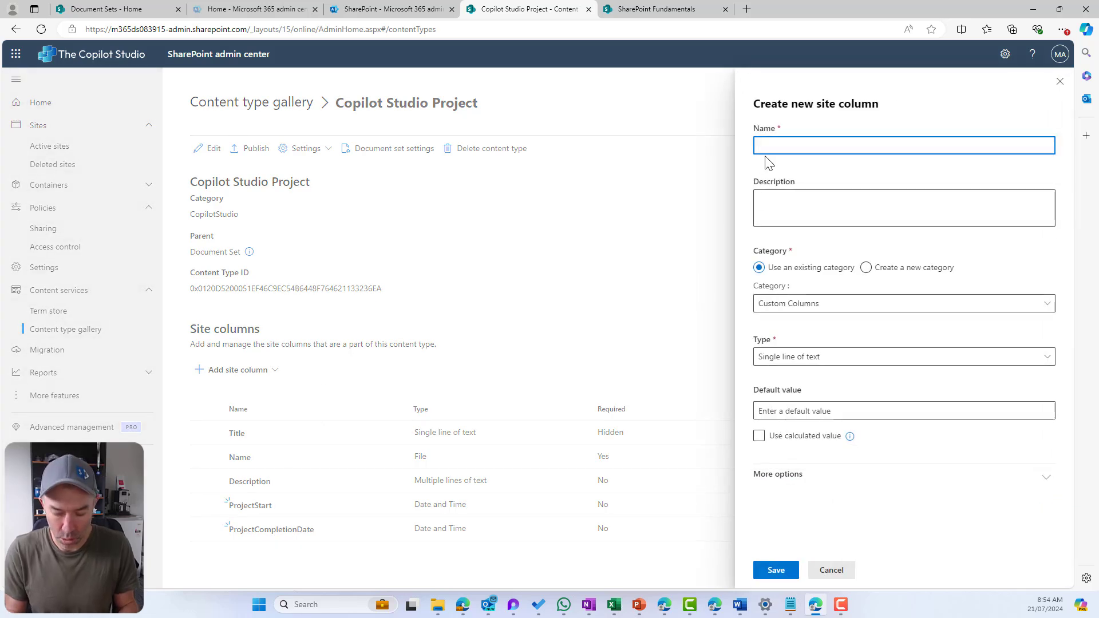
text(ProjetManager)
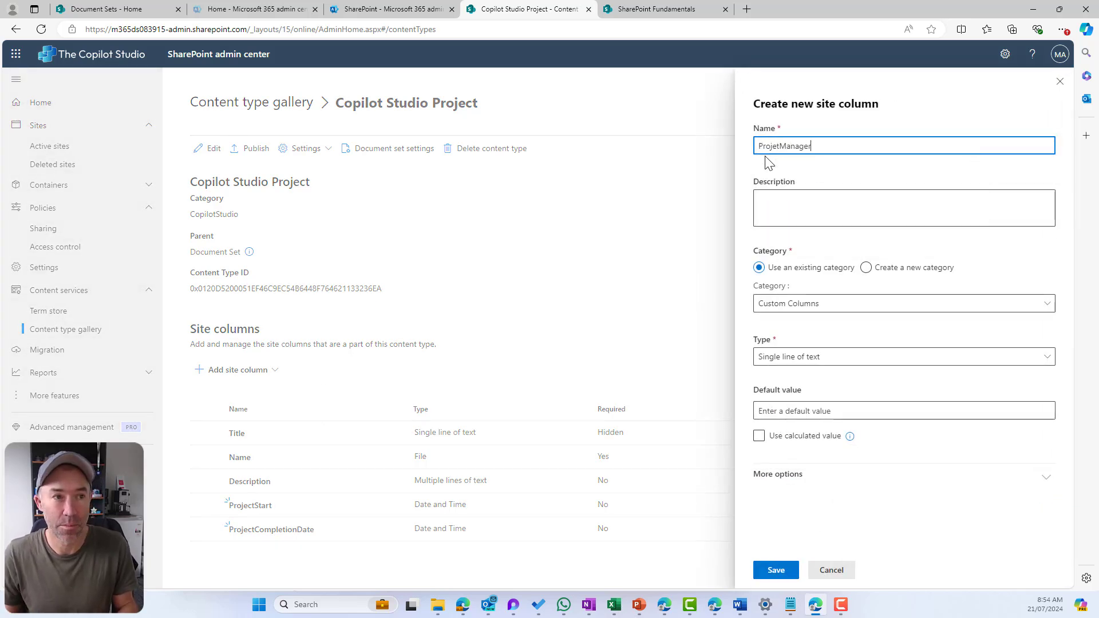
click(810, 304)
click(810, 366)
- Set the ProjetManager column's type to Person or Group and save the column
click(816, 360)
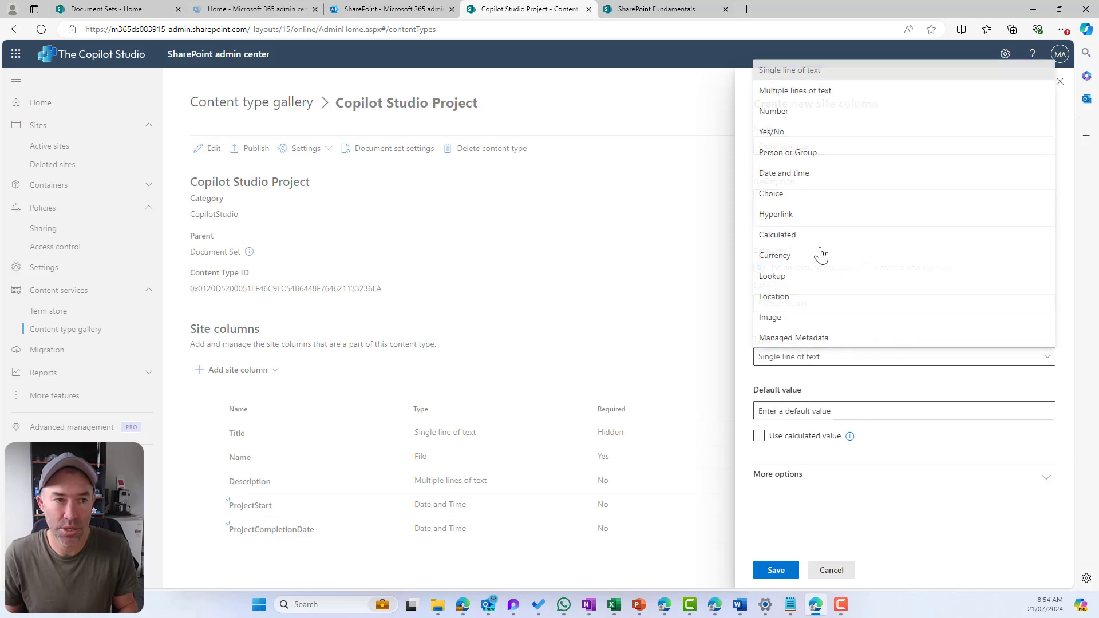
click(805, 164)
click(765, 425)
click(776, 571)
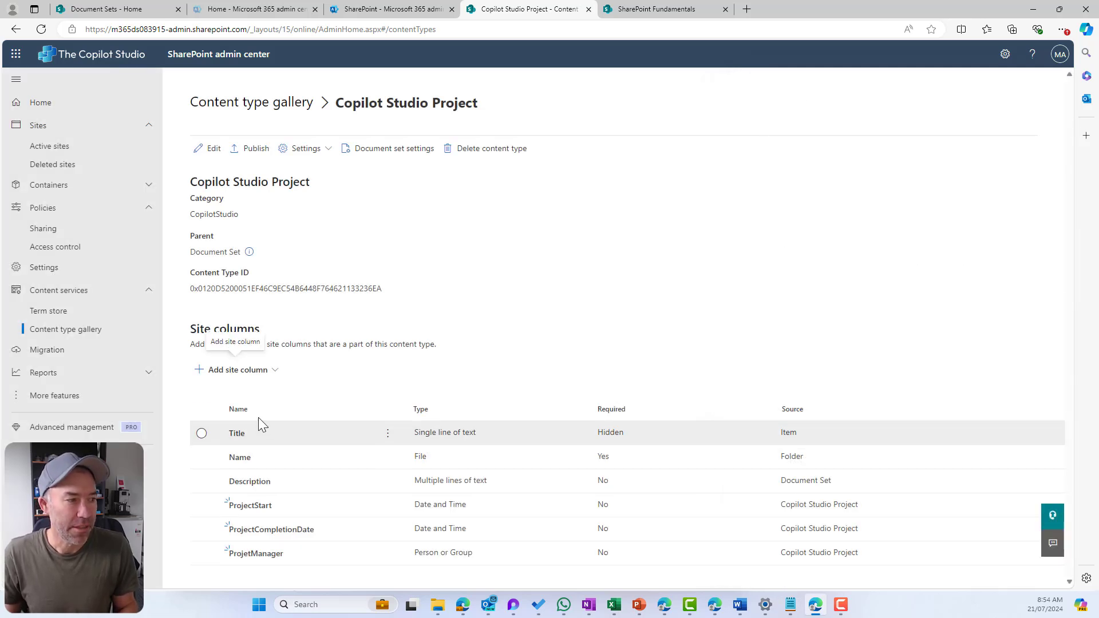
- Start a new site column named ProjectStatus and assign it to the existing CopilotStudio category
click(239, 372)
click(242, 392)
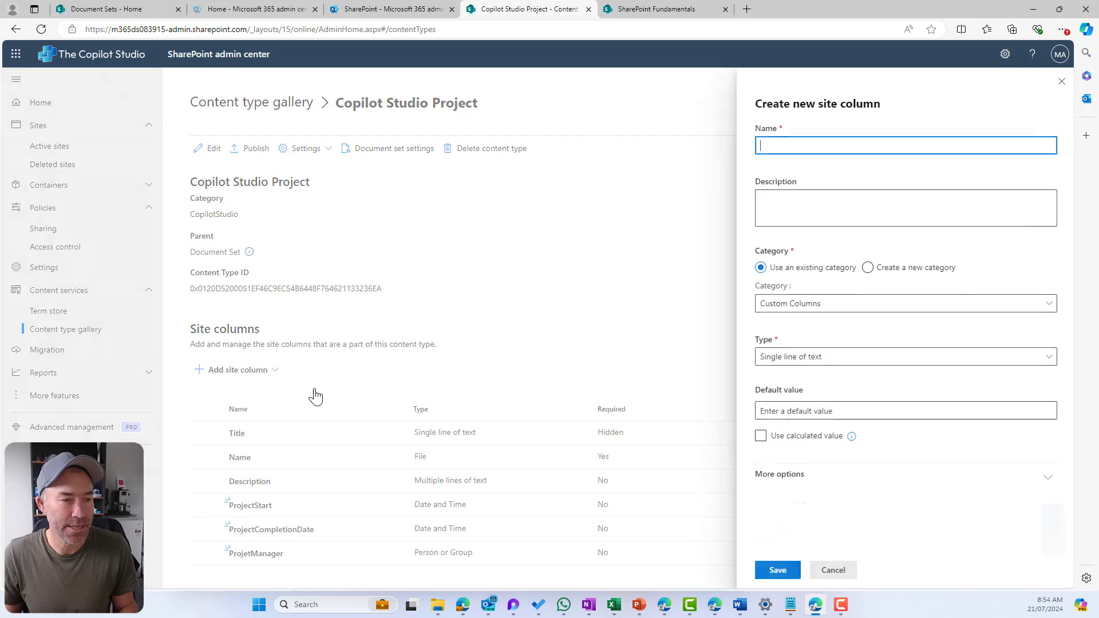
text(Proj)
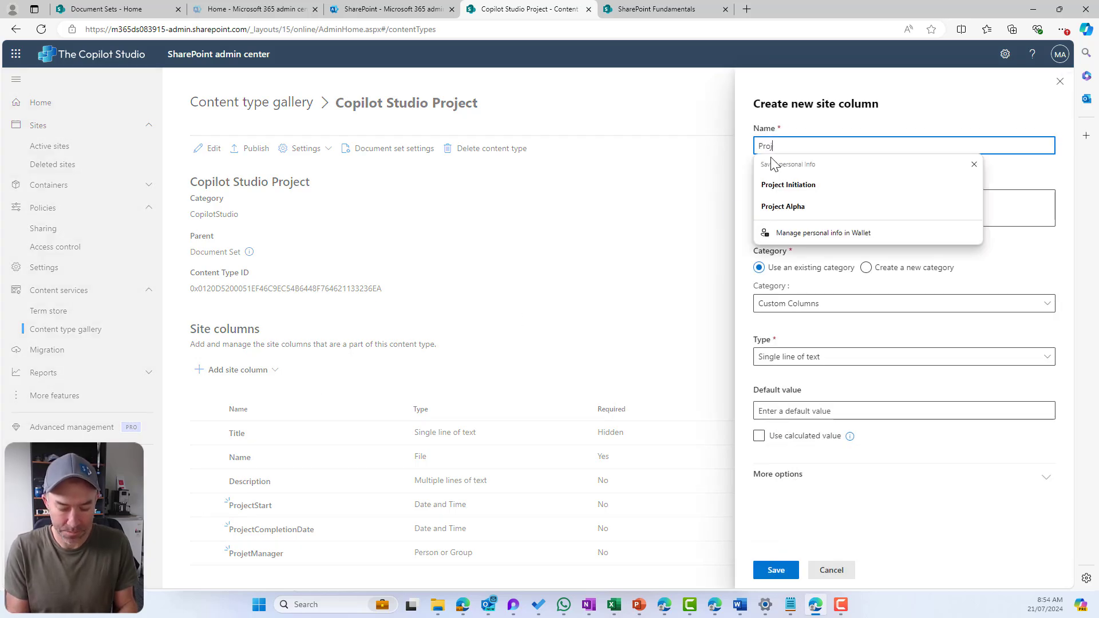
text(ectStatus)
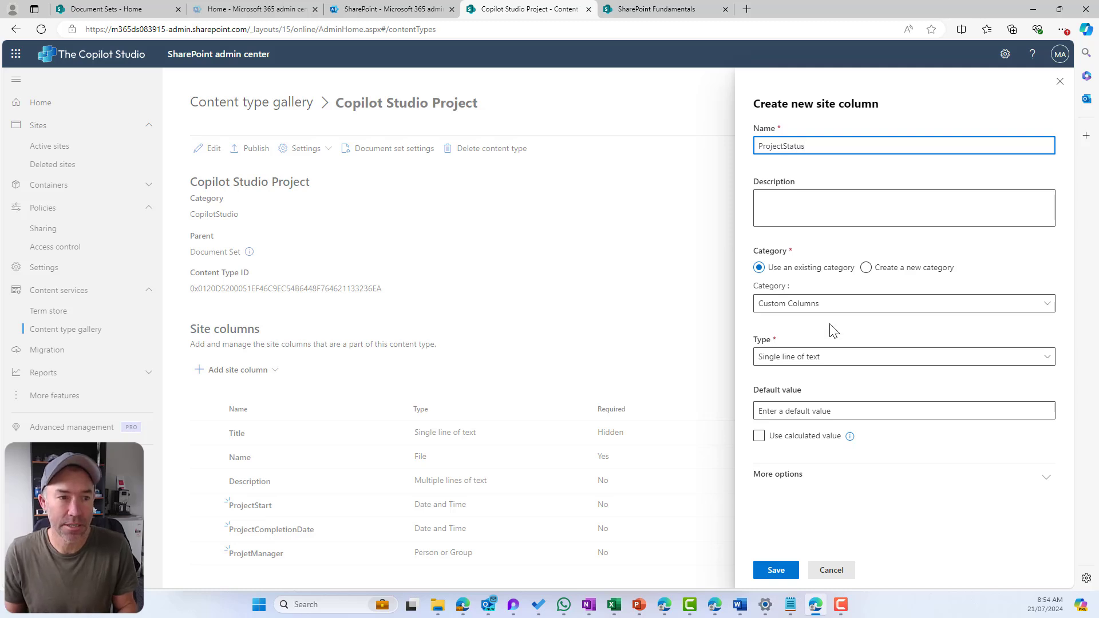
click(806, 309)
click(803, 361)
- Make ProjectStatus a Choice column with the choices New, In Progress and Completed
click(812, 357)
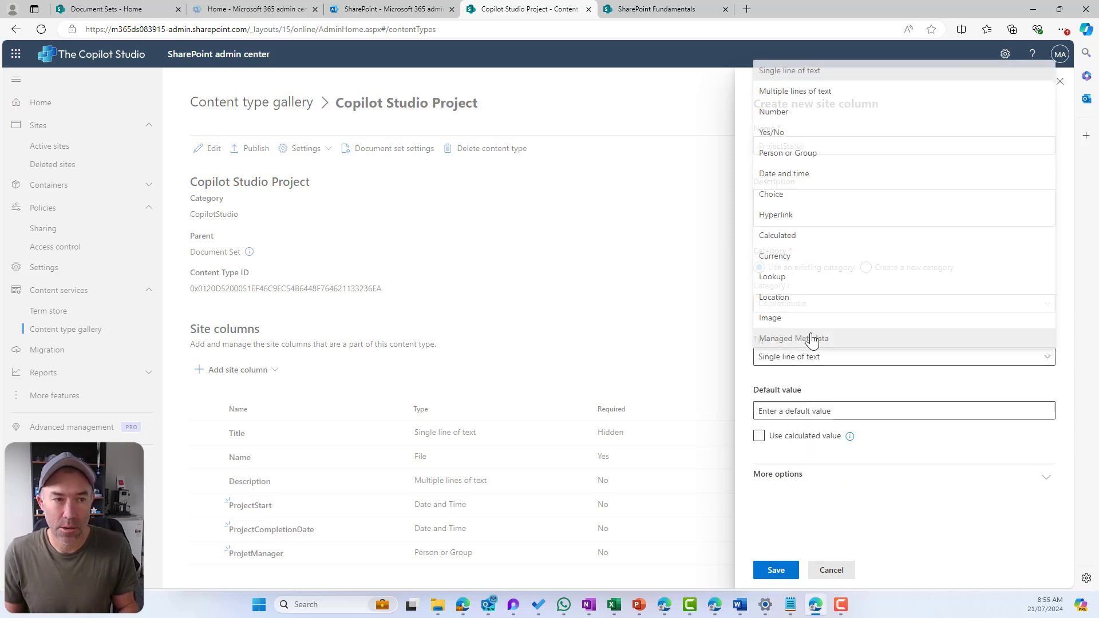
click(796, 194)
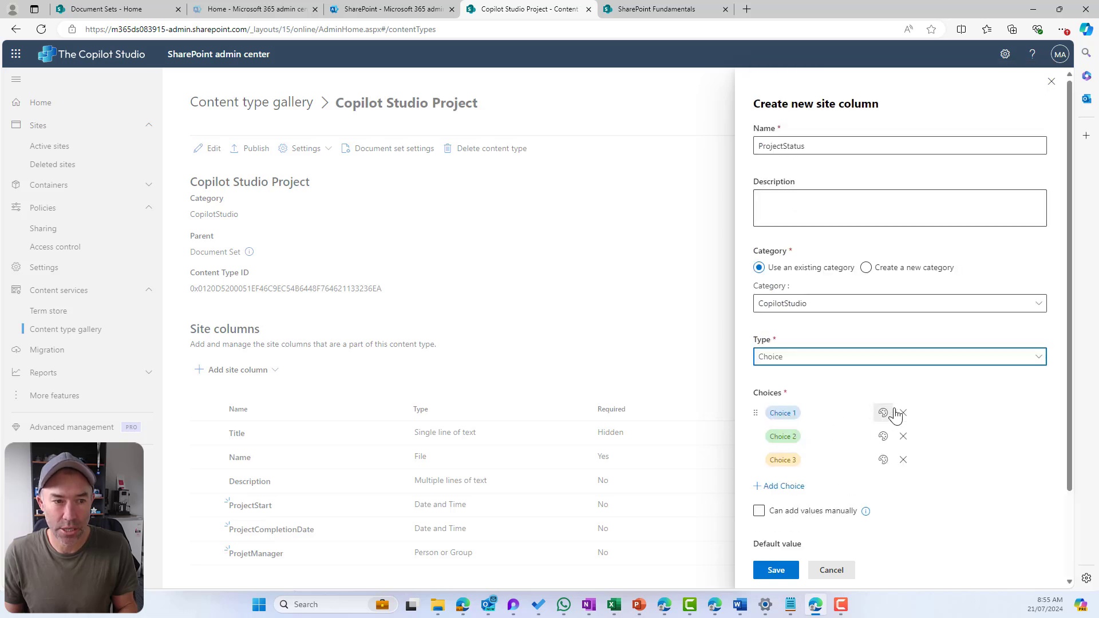
click(834, 414)
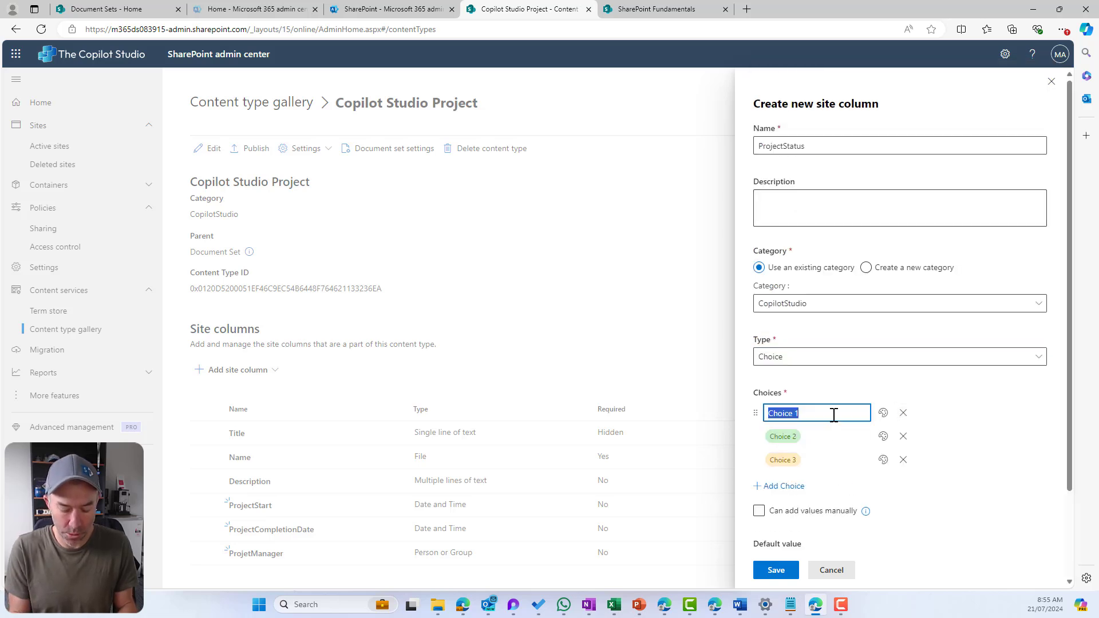
text(New)
click(835, 434)
text(In Pro)
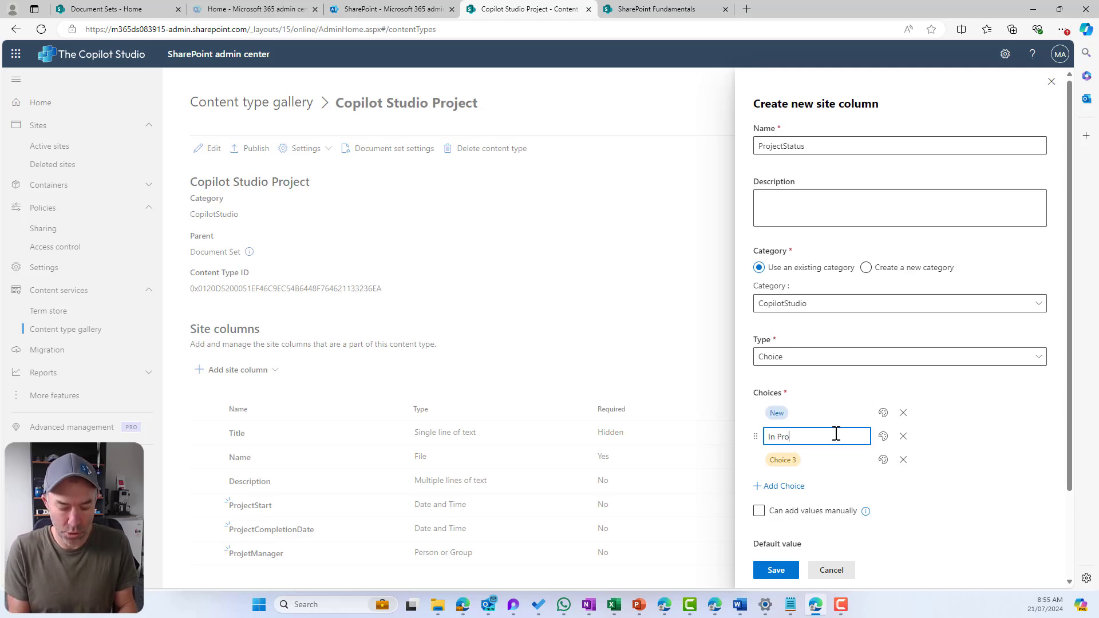
text(jec)
key(BackSpace)
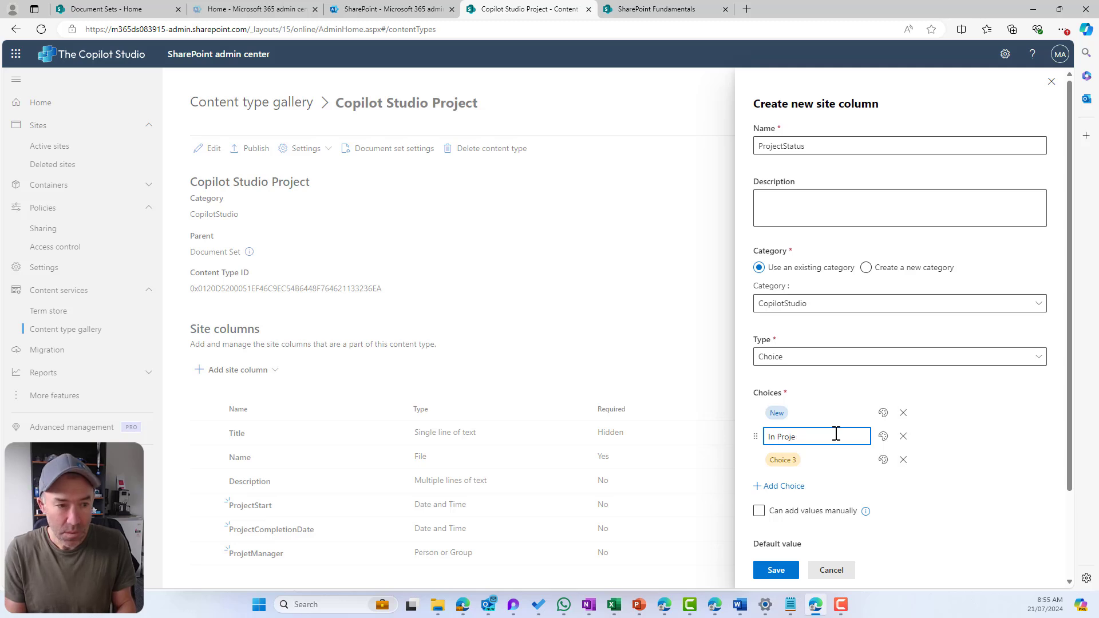
text(ss)
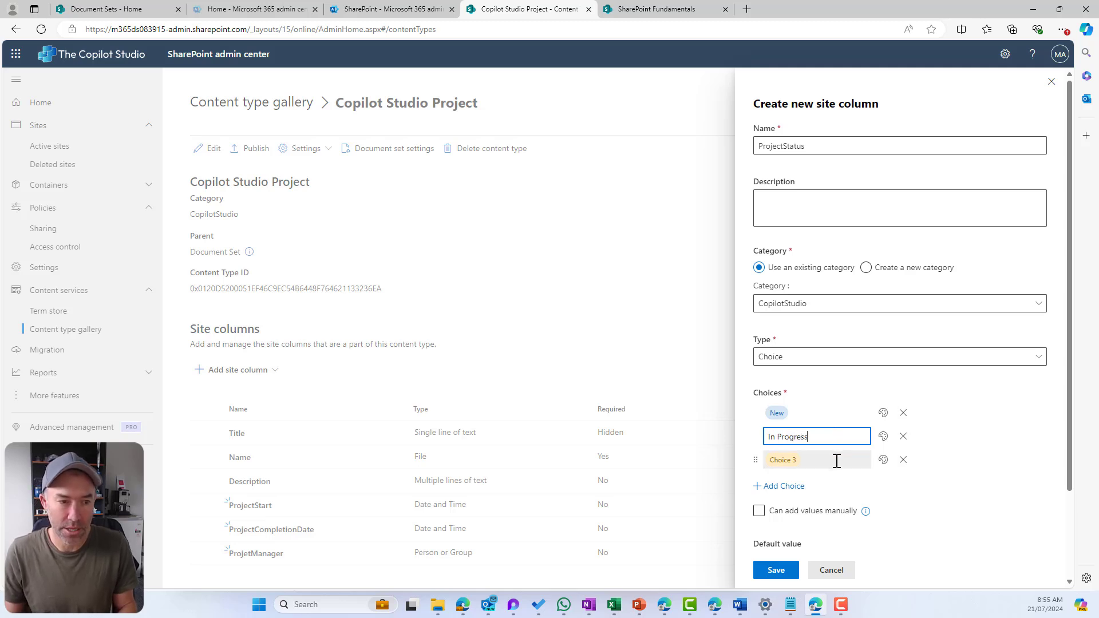
click(837, 460)
text(Complete)
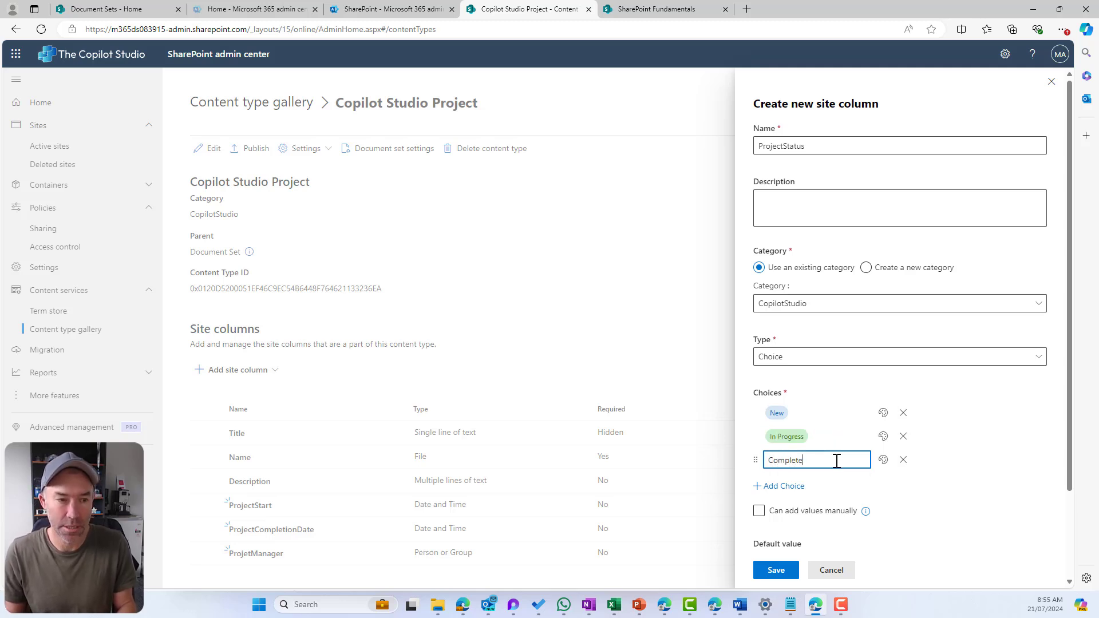
text(d)
- Rename the first ProjectStatus choice to Not Started and save the column
click(846, 412)
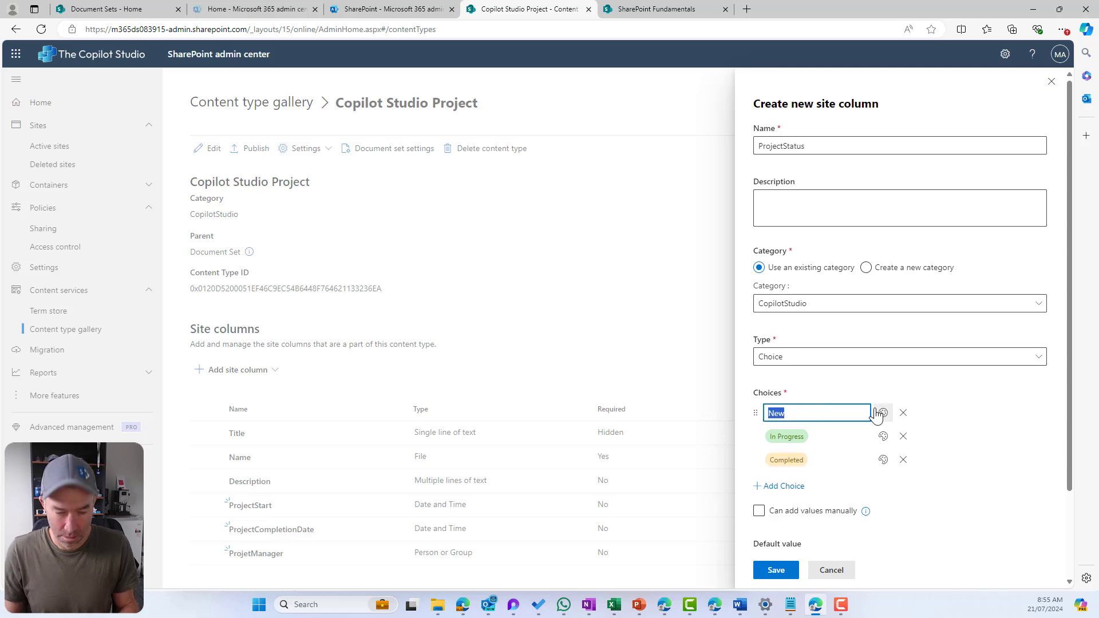
text(Not)
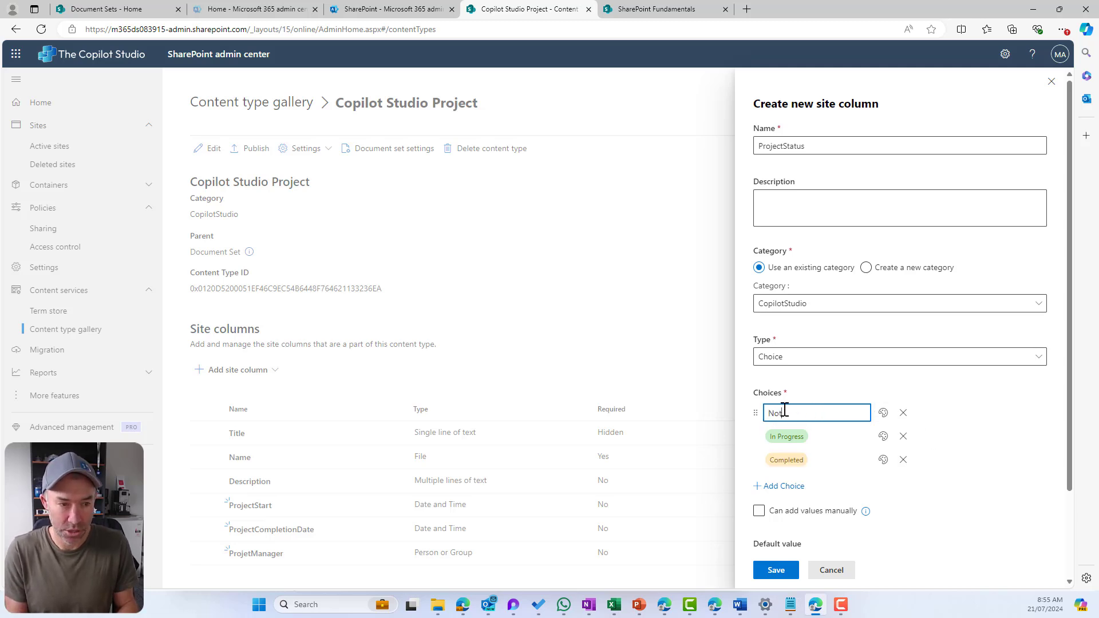
text( Started)
click(992, 389)
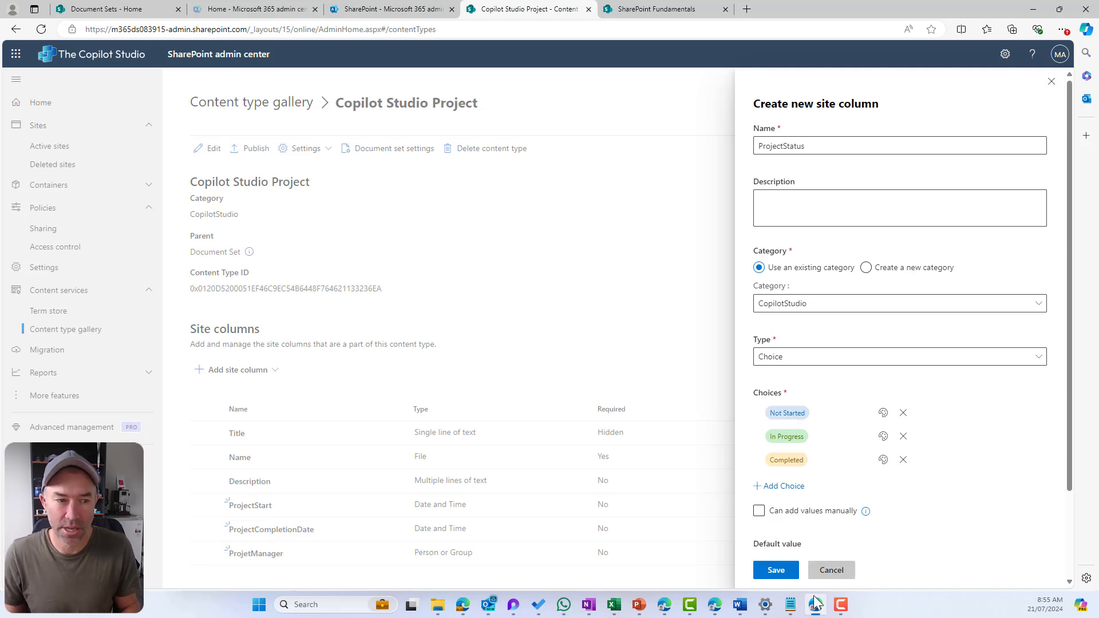
click(777, 570)
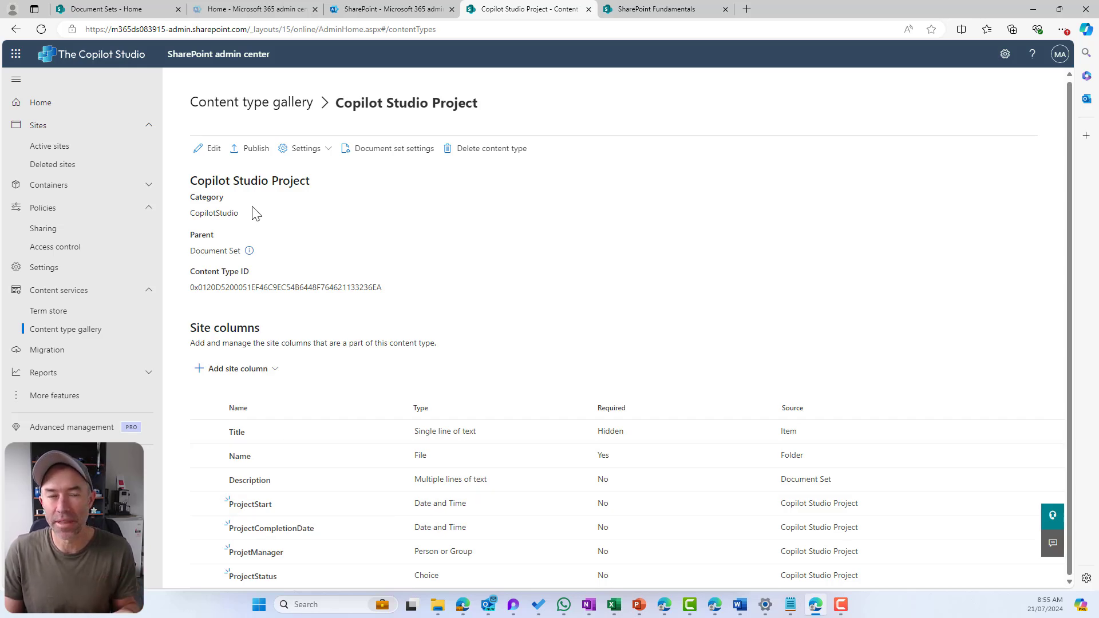
- Publish the Copilot Studio Project content type to all sites in the organization
click(255, 154)
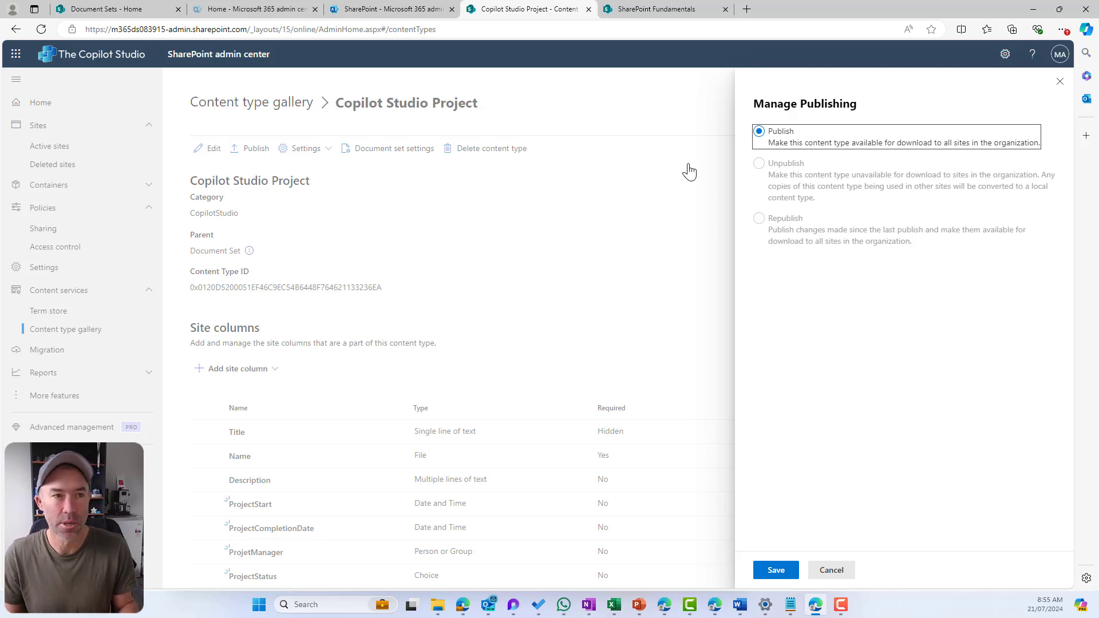
click(776, 570)
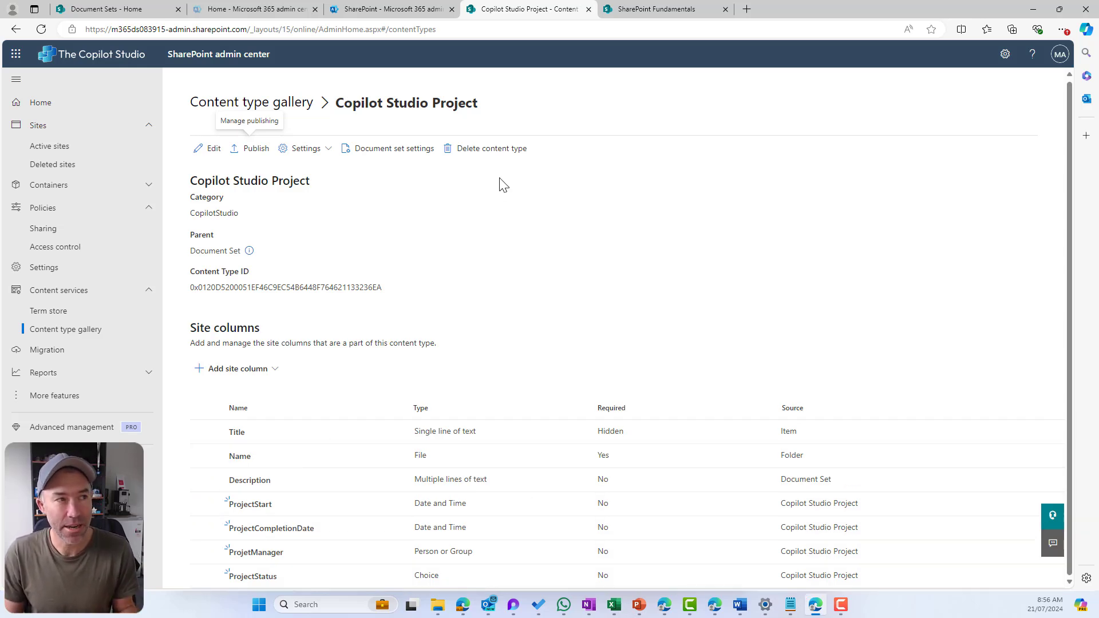
- Switch to the SharePoint Fundamentals site, reload it and go to its home page
click(641, 16)
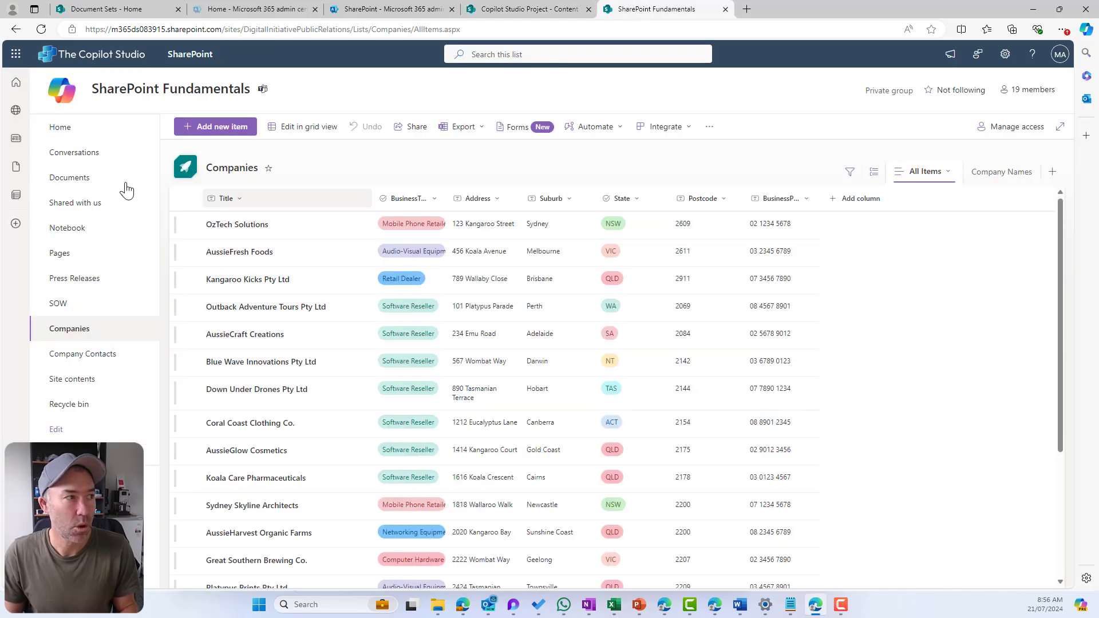
click(41, 29)
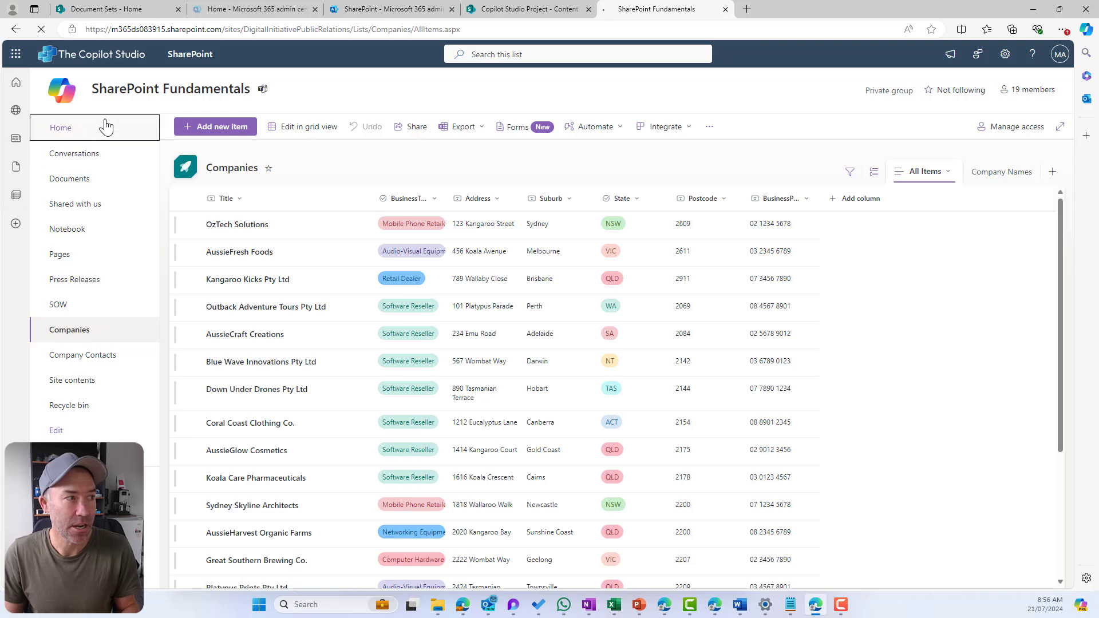
click(105, 125)
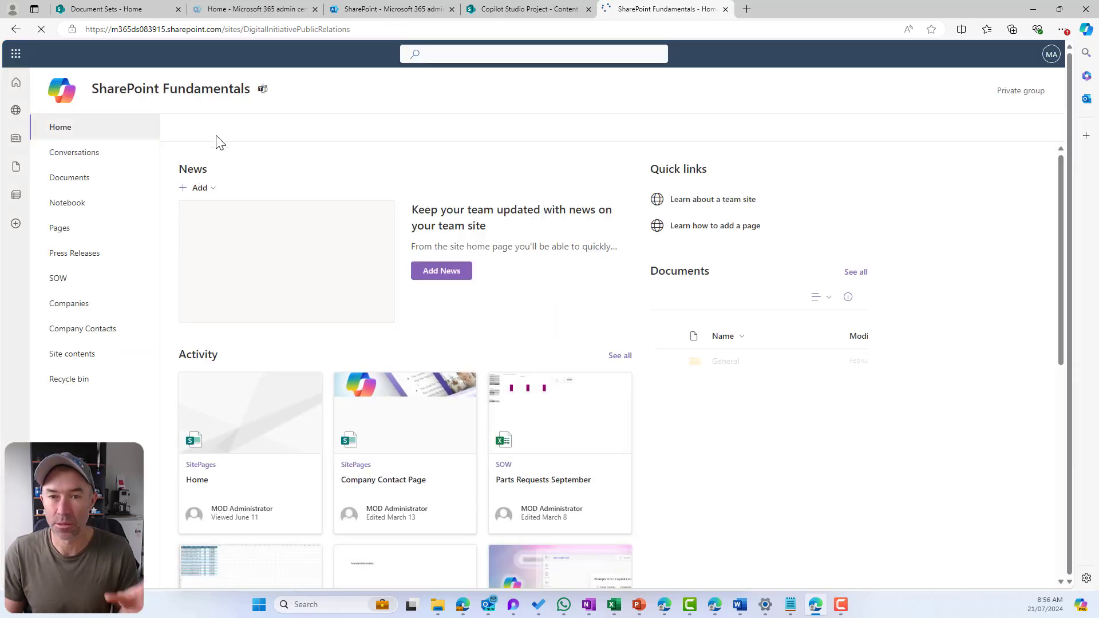
- Create a new document library named Projects on the SharePoint Fundamentals site
click(210, 131)
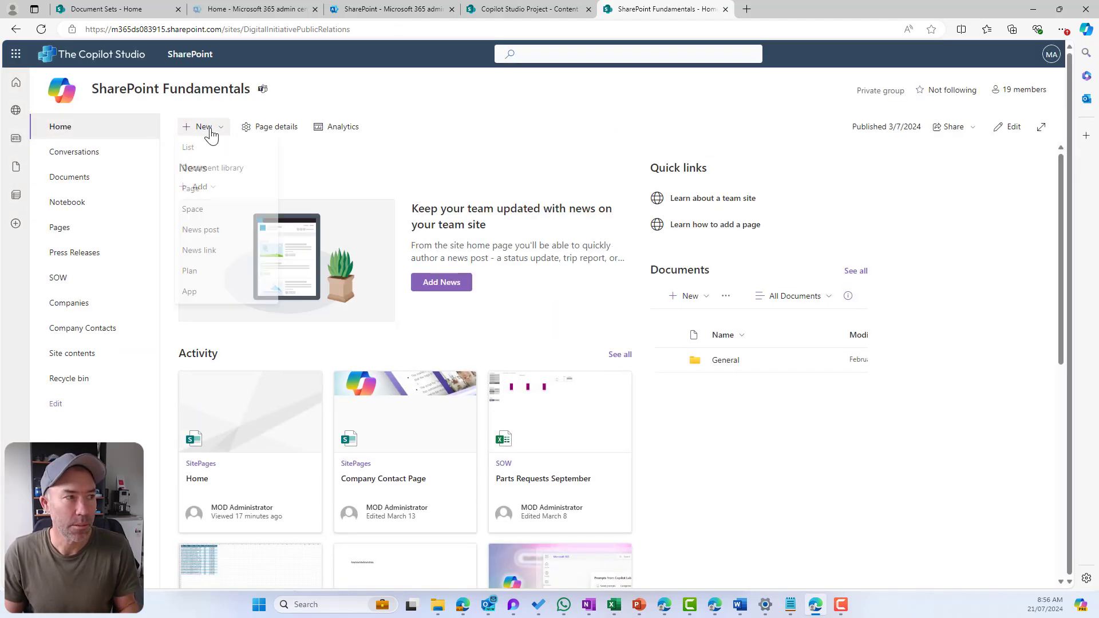
click(208, 173)
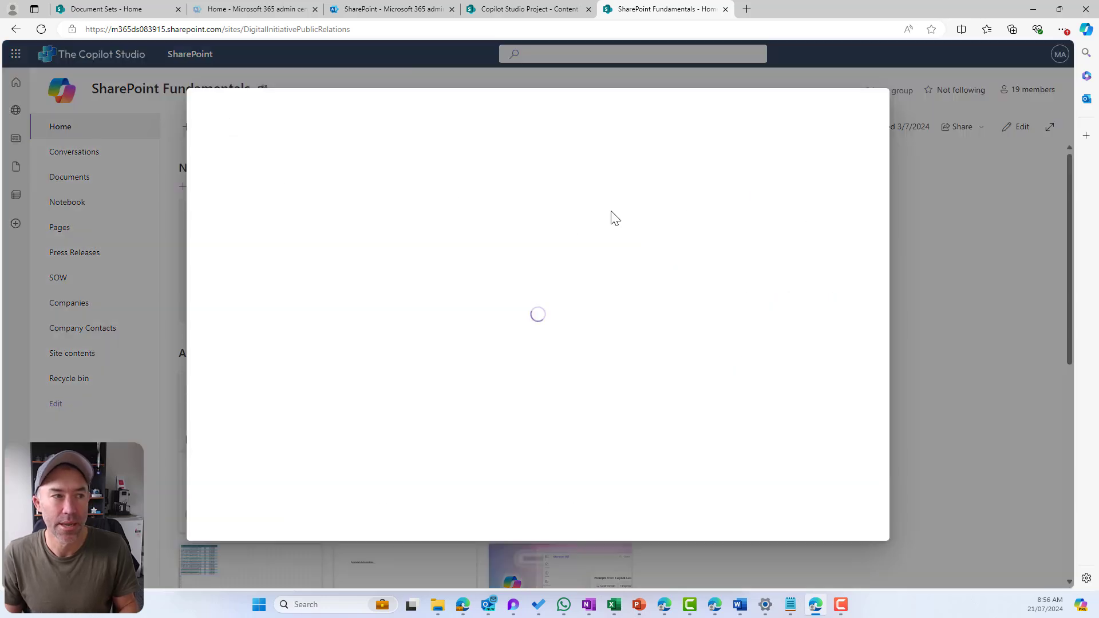
click(264, 182)
text(Projects)
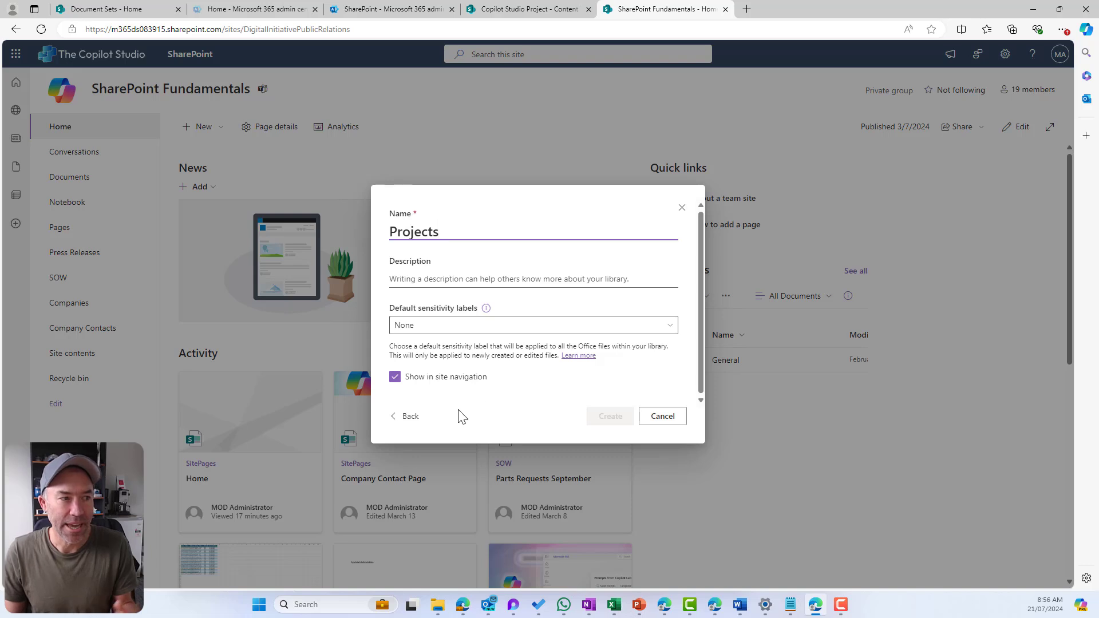
click(617, 422)
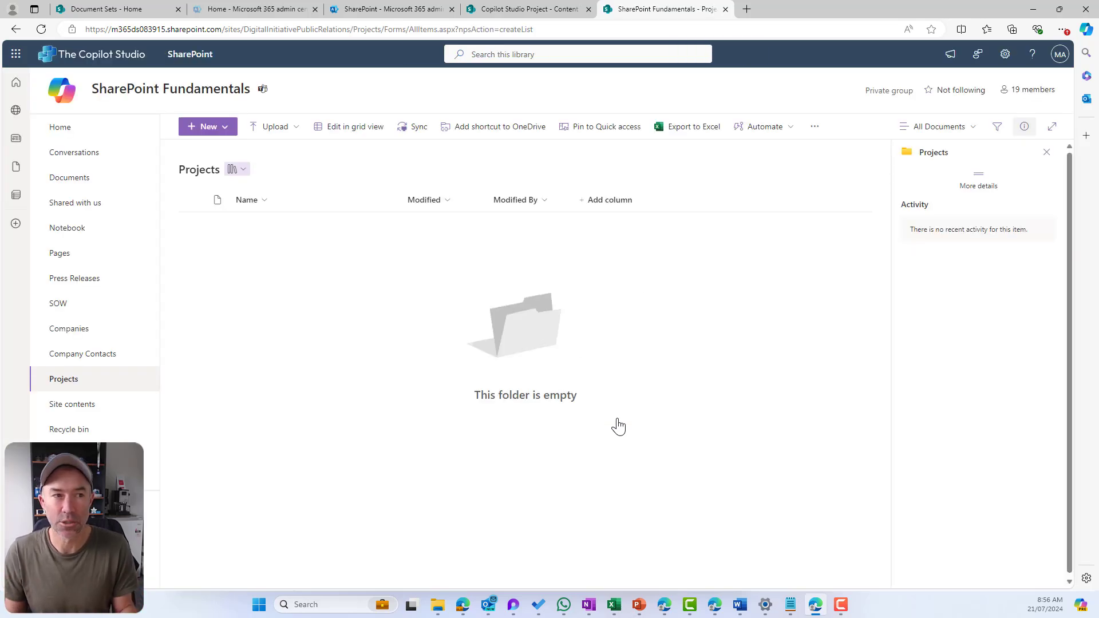
click(1046, 153)
click(612, 201)
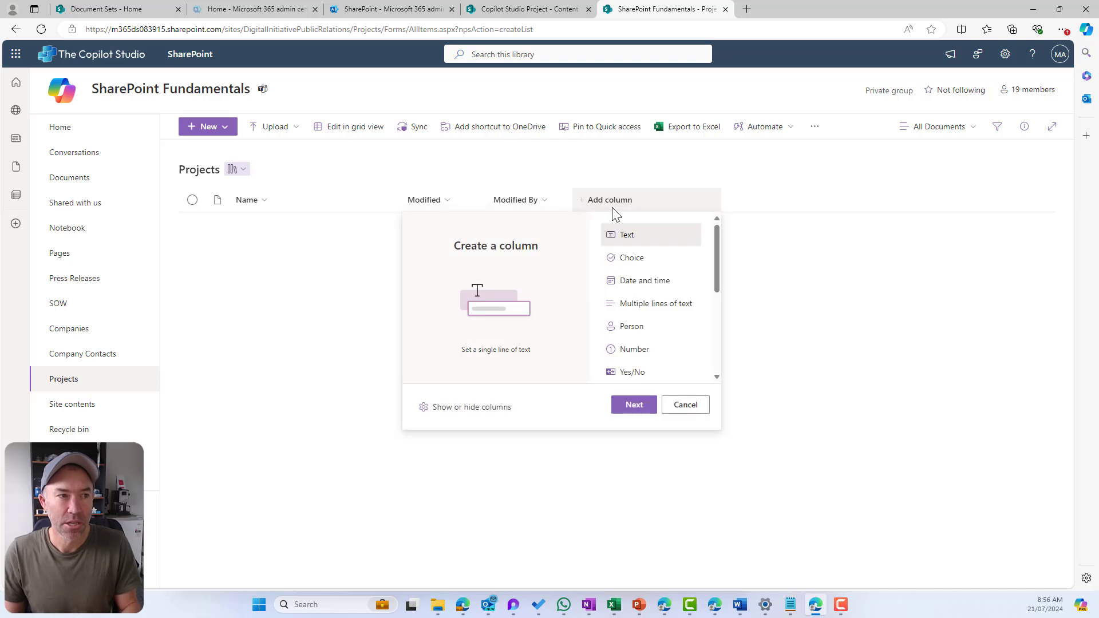
scroll(627, 342, down, 1)
scroll(626, 343, down, 3)
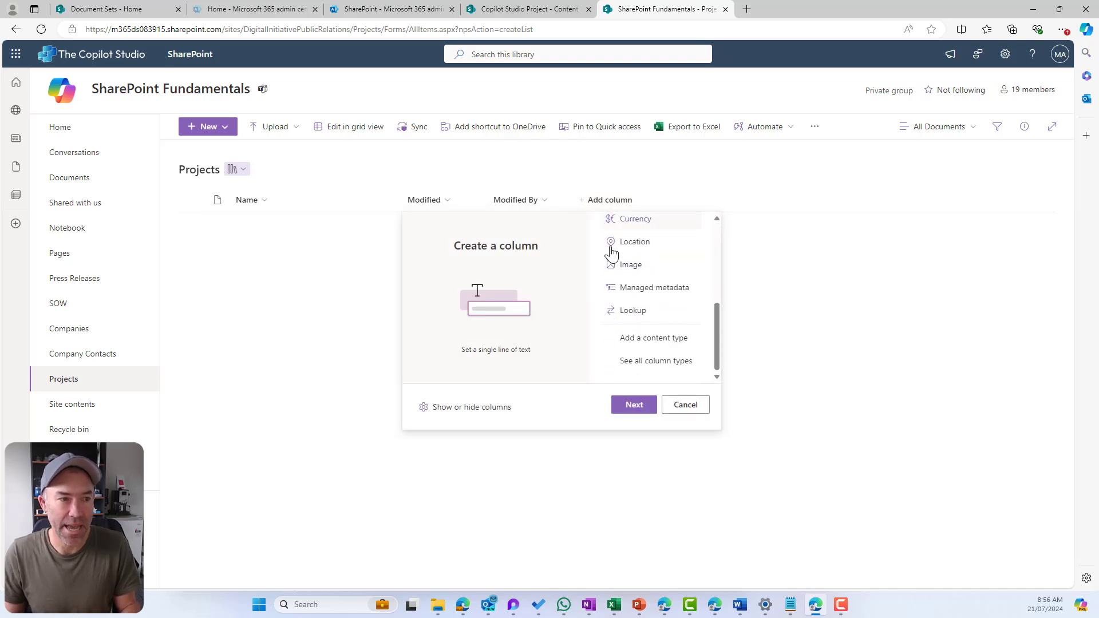
click(645, 344)
click(636, 407)
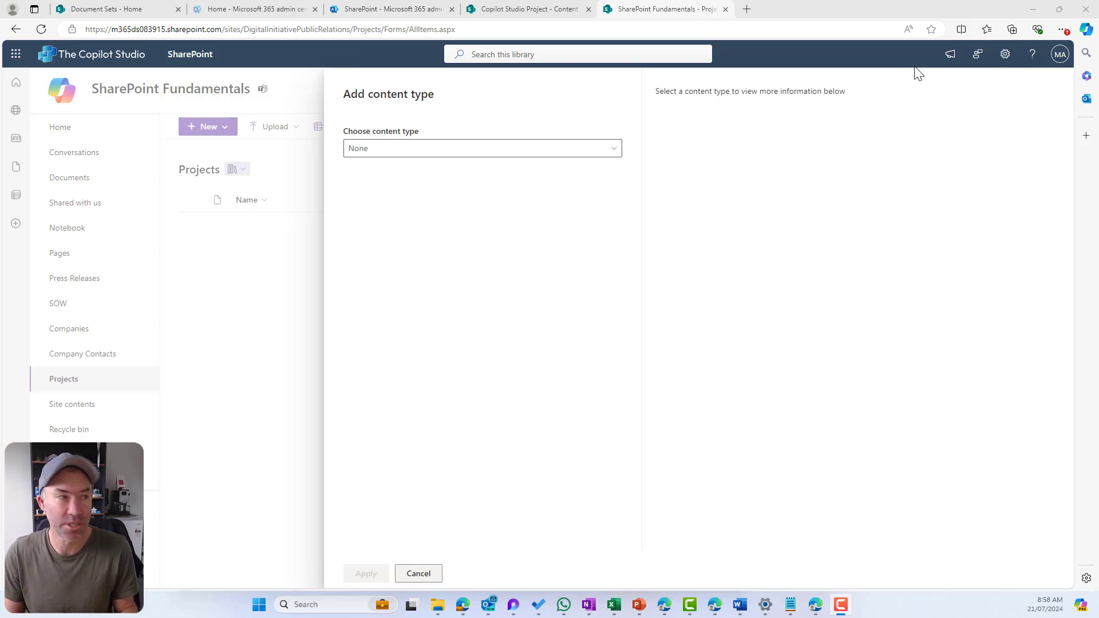
click(566, 150)
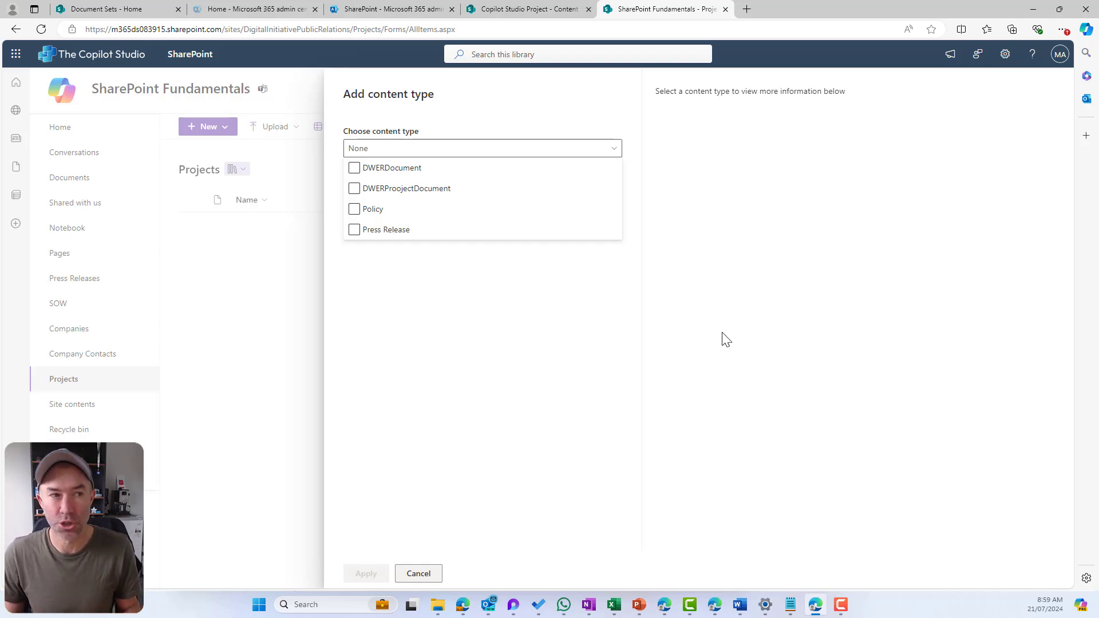
click(420, 575)
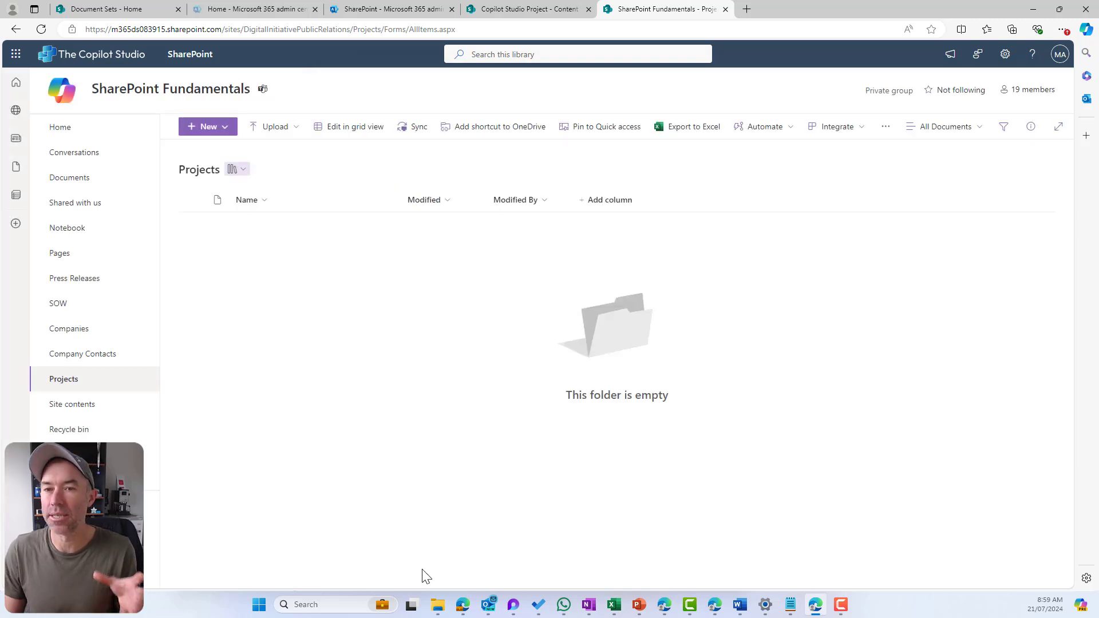
- Activate the Document Sets feature in the site collection features of the SharePoint Fundamentals site
click(1005, 53)
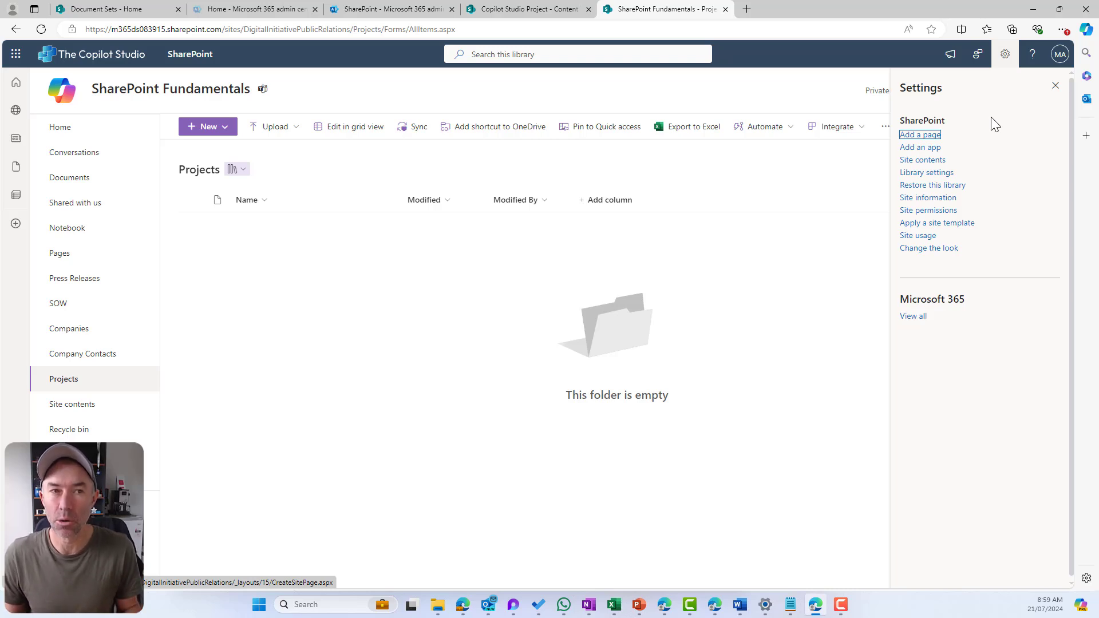
click(942, 201)
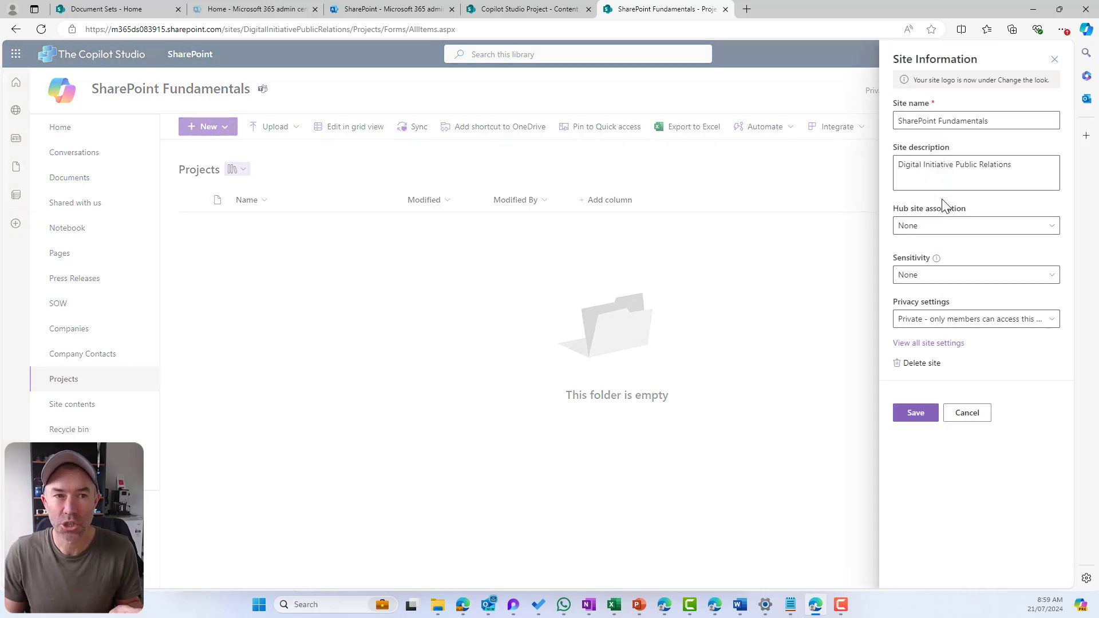
click(935, 346)
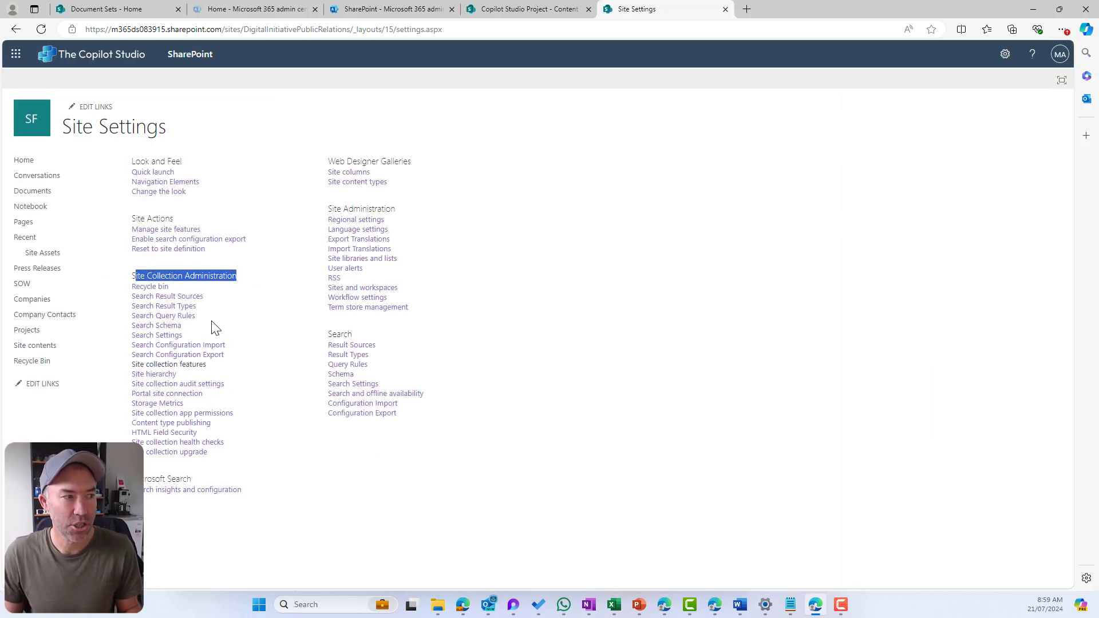
click(167, 366)
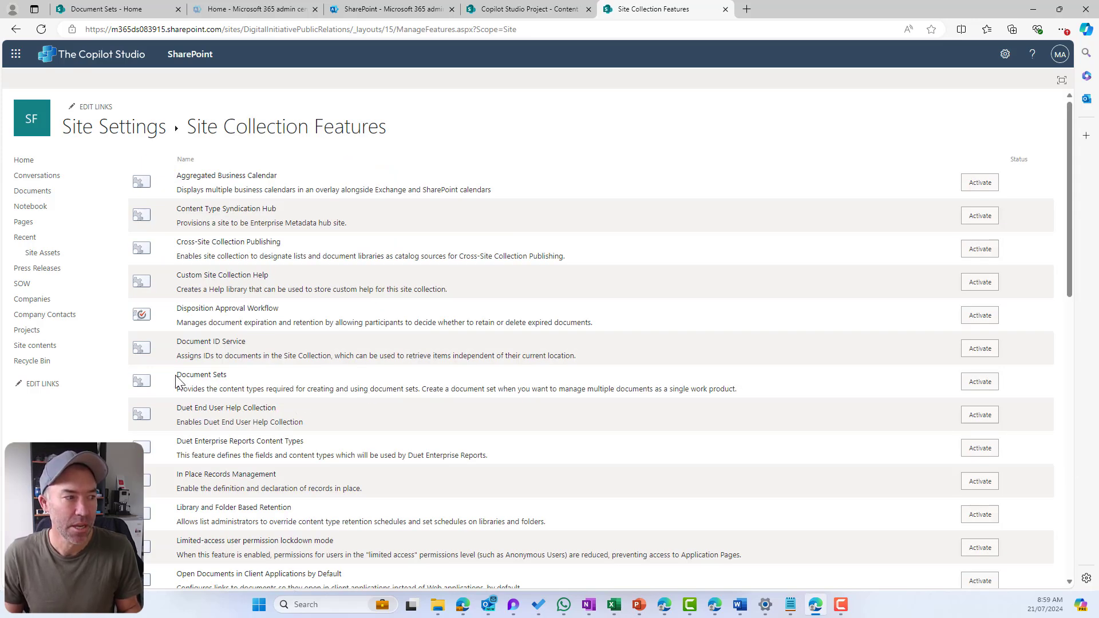
triple_click(217, 373)
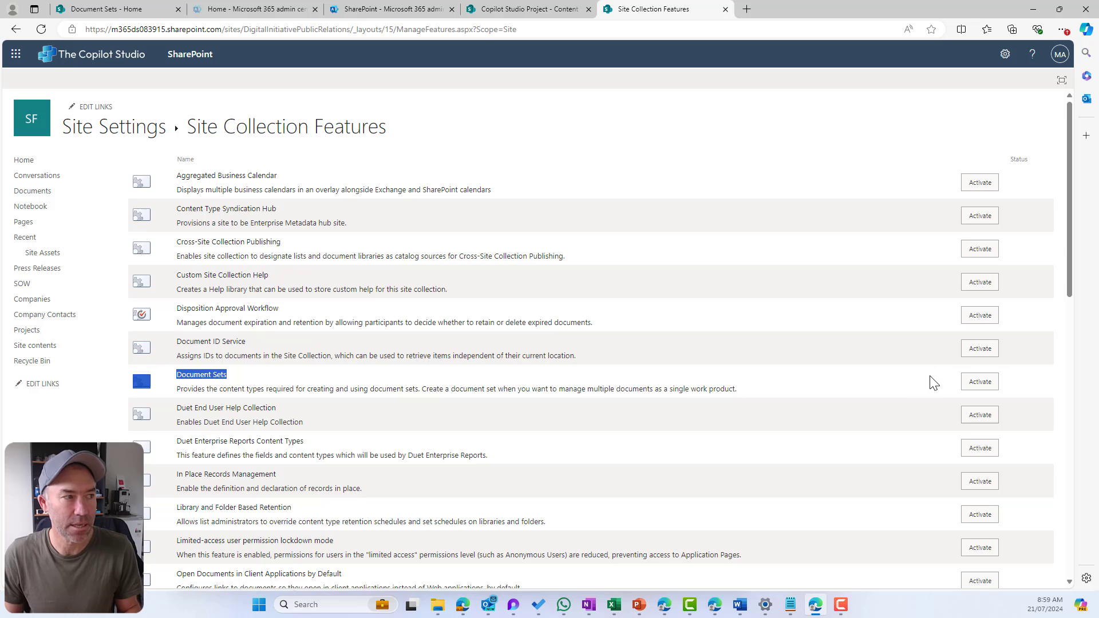
click(985, 383)
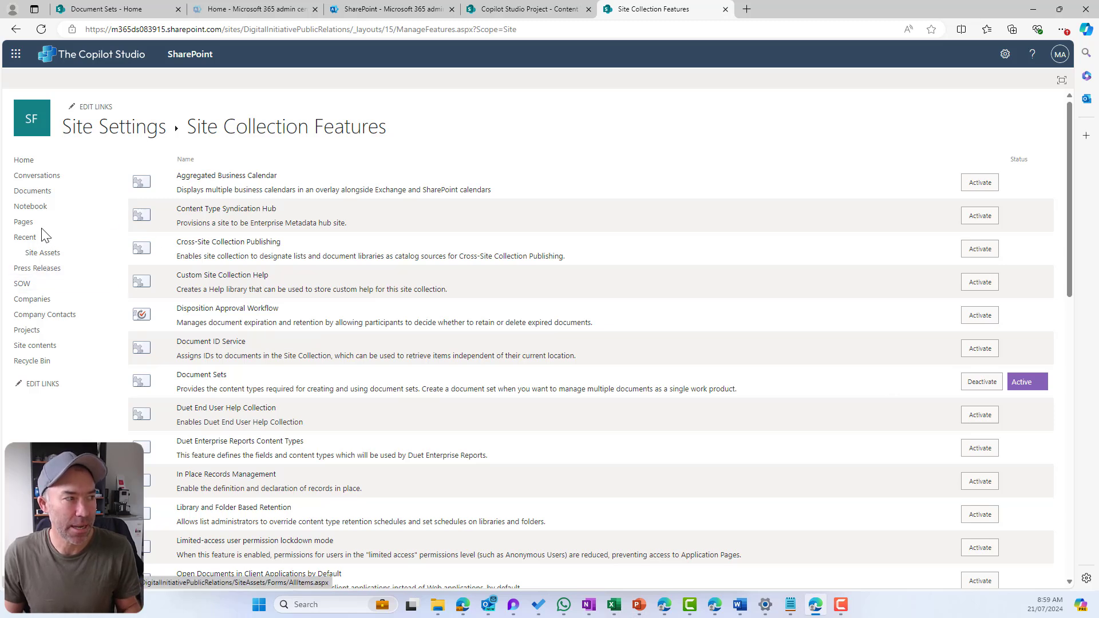
- Add the Copilot Studio Project content type to the Projects library
click(50, 330)
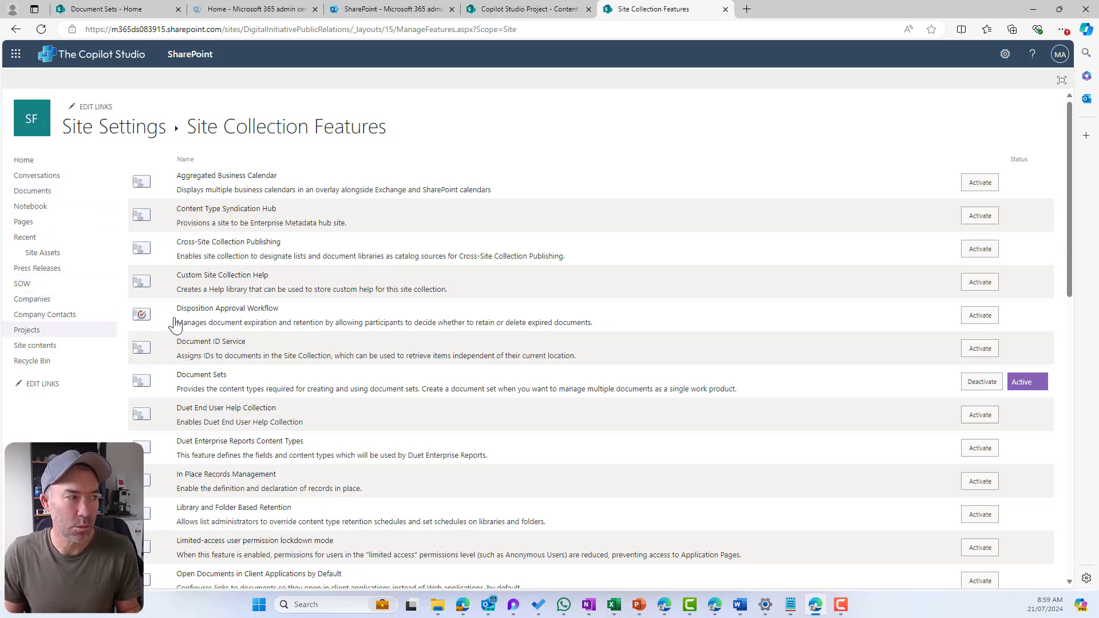
click(613, 198)
scroll(655, 329, down, 4)
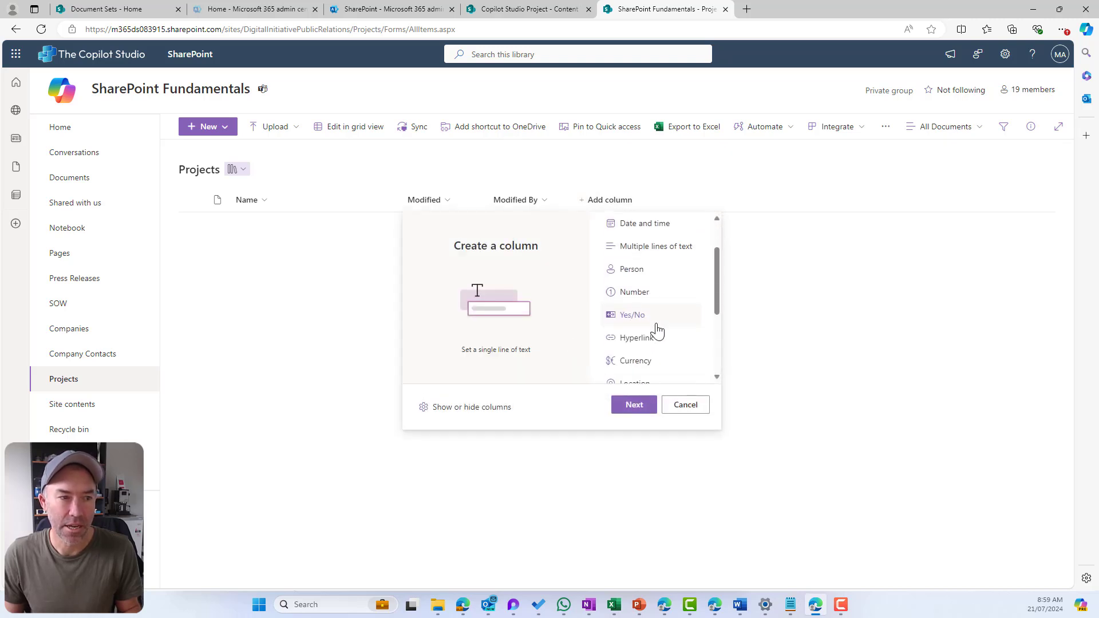
scroll(644, 349, up, 1)
scroll(642, 353, down, 1)
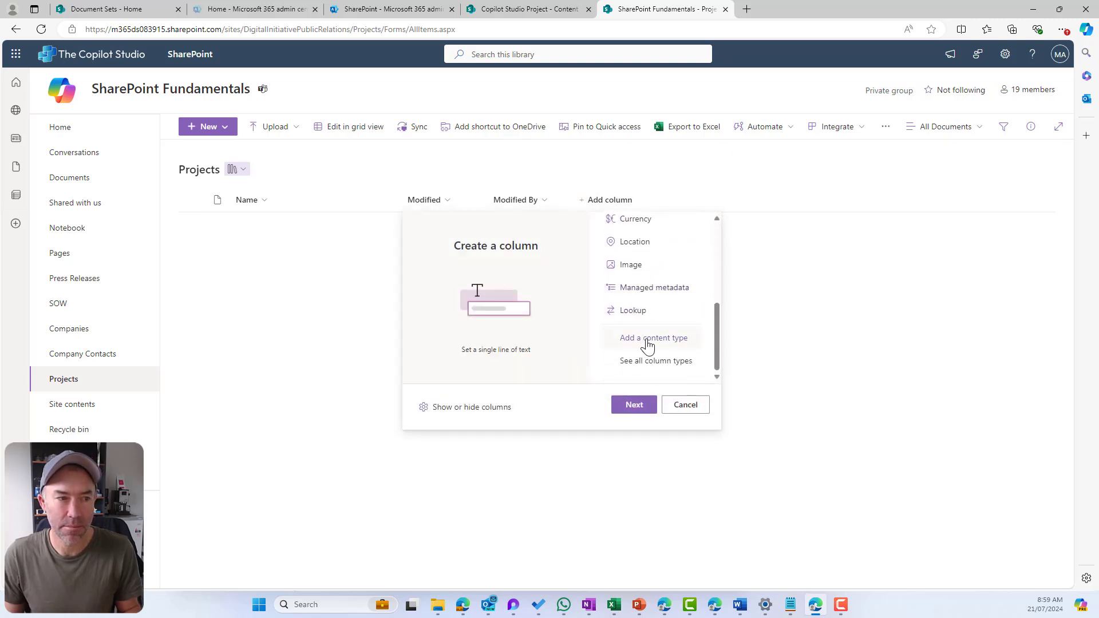
click(646, 339)
click(630, 407)
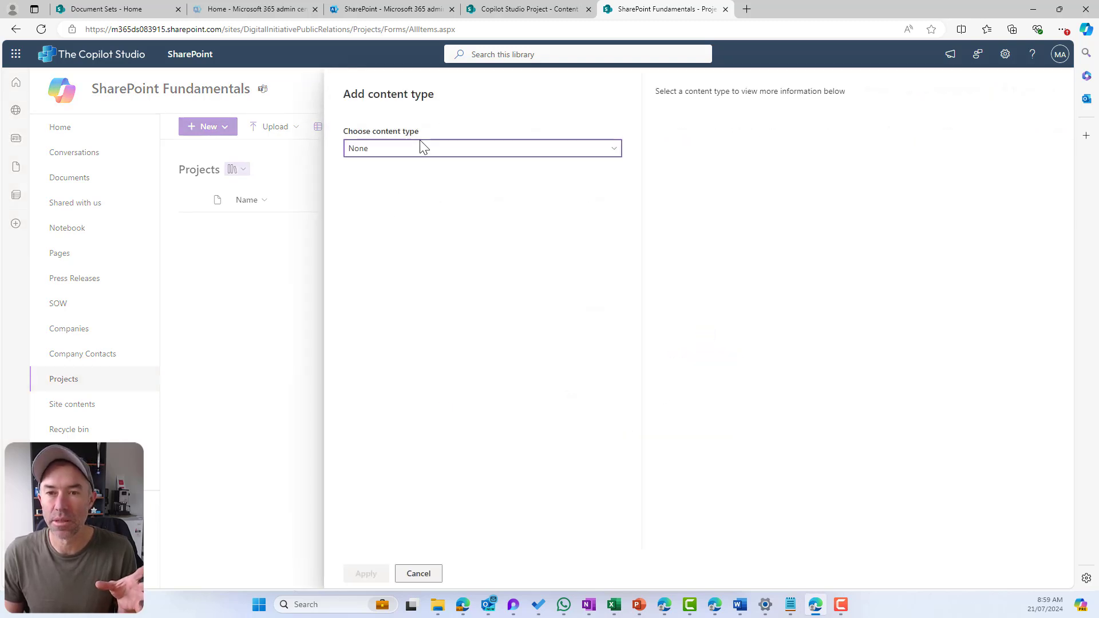
click(421, 148)
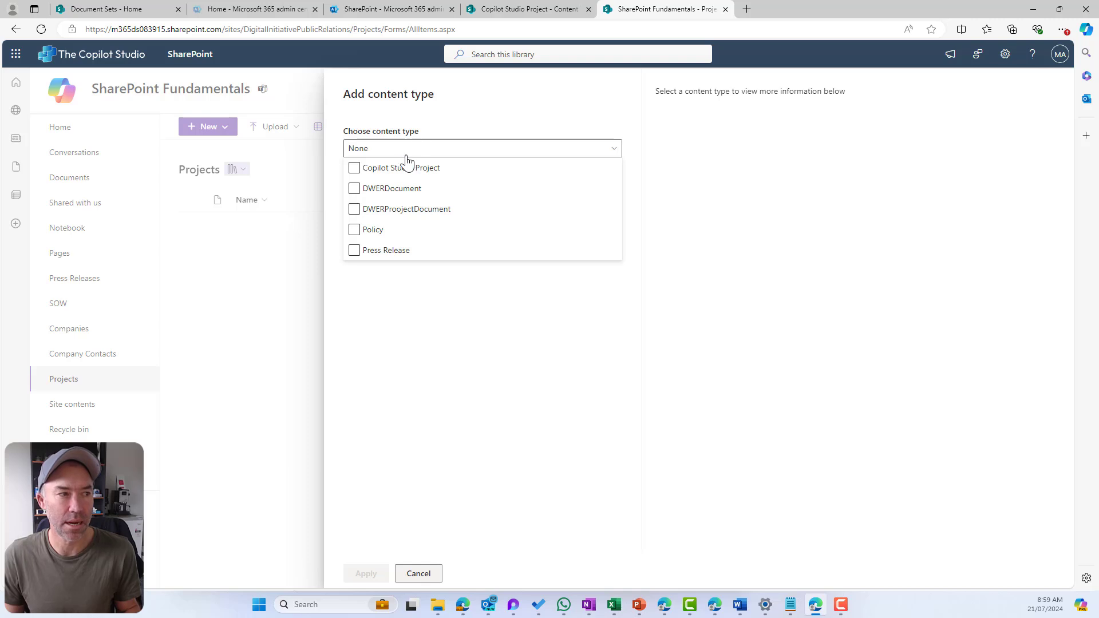
click(357, 170)
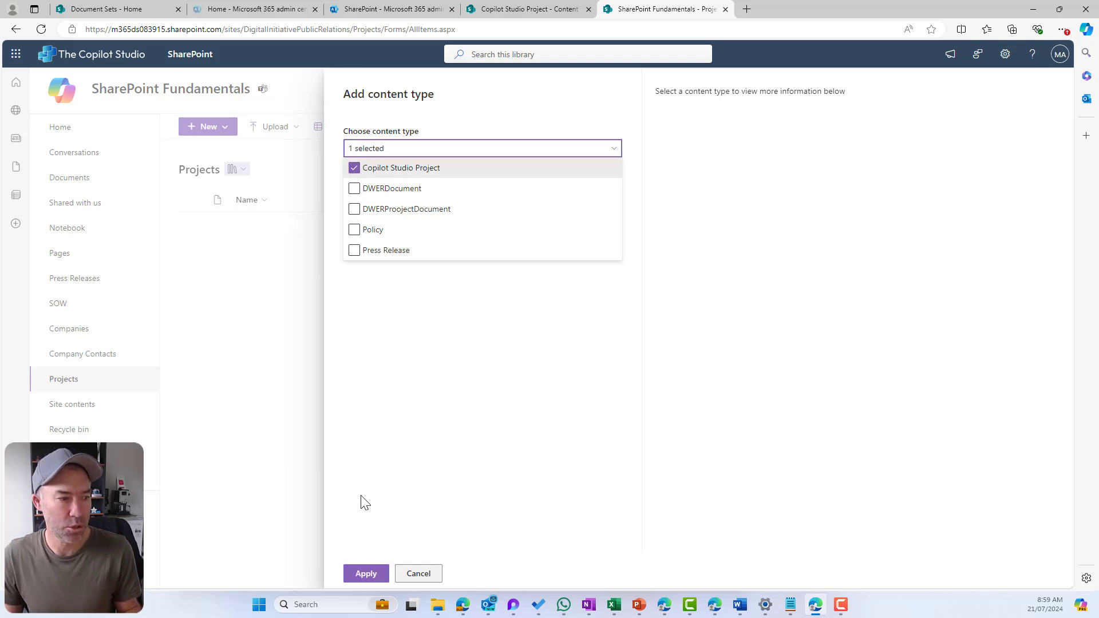
click(366, 573)
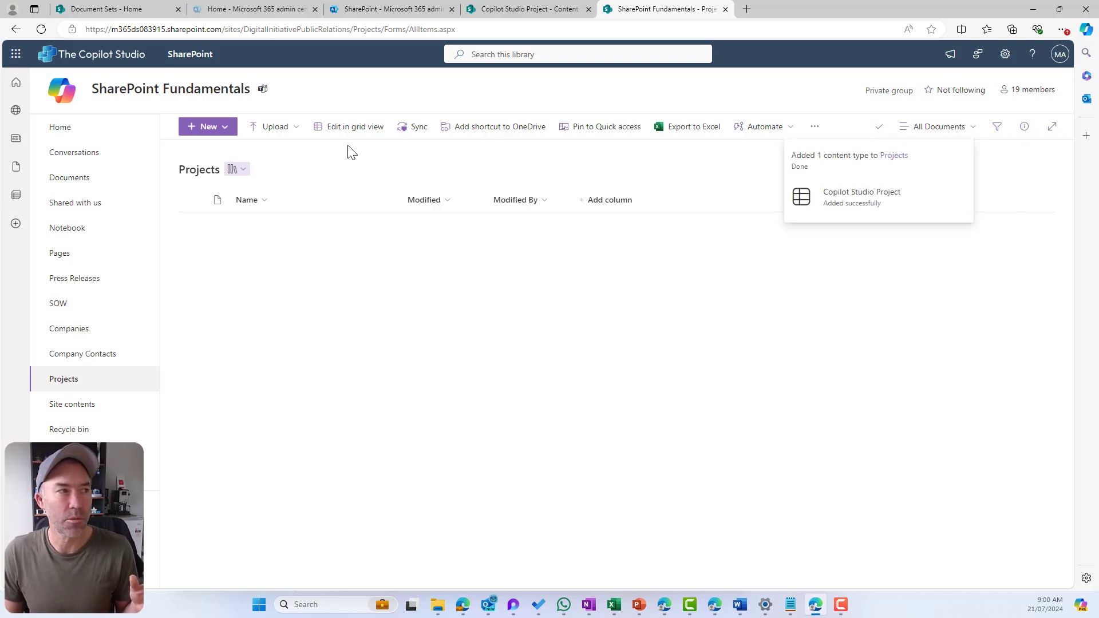
- Create a Copilot Studio Project document set named Technical Readiness in the Projects library, with project start 7/22/2024 and a project manager
click(213, 131)
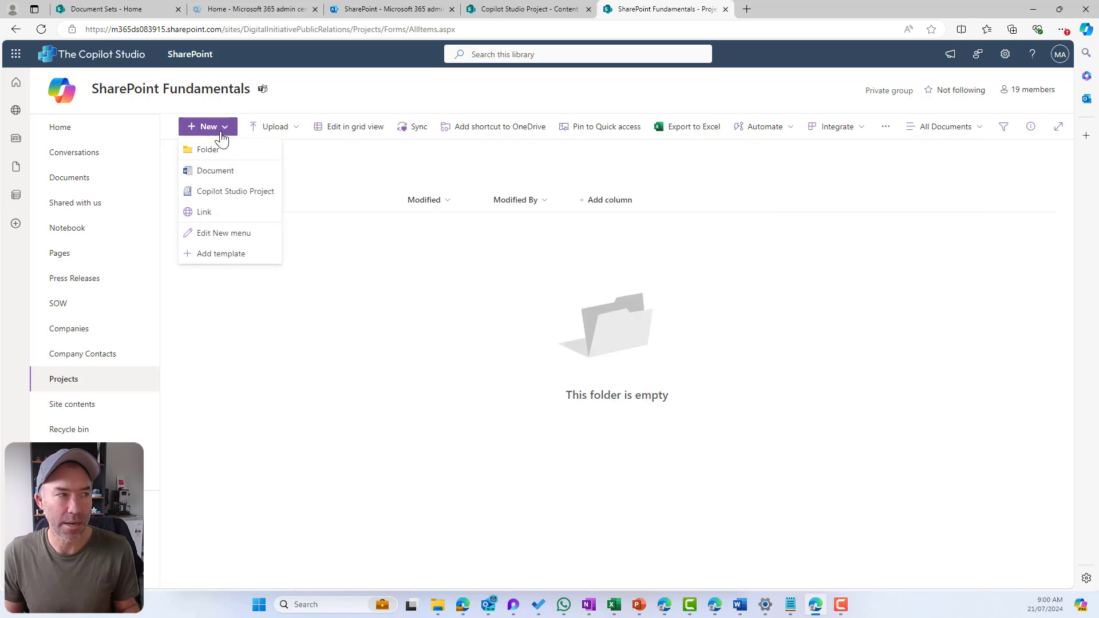
click(205, 194)
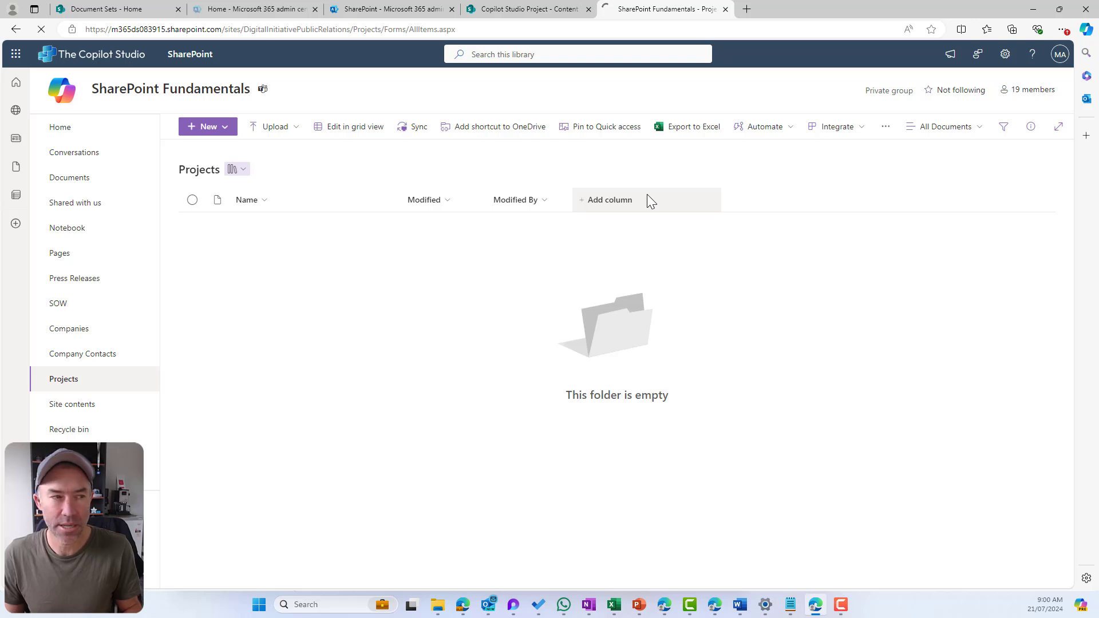
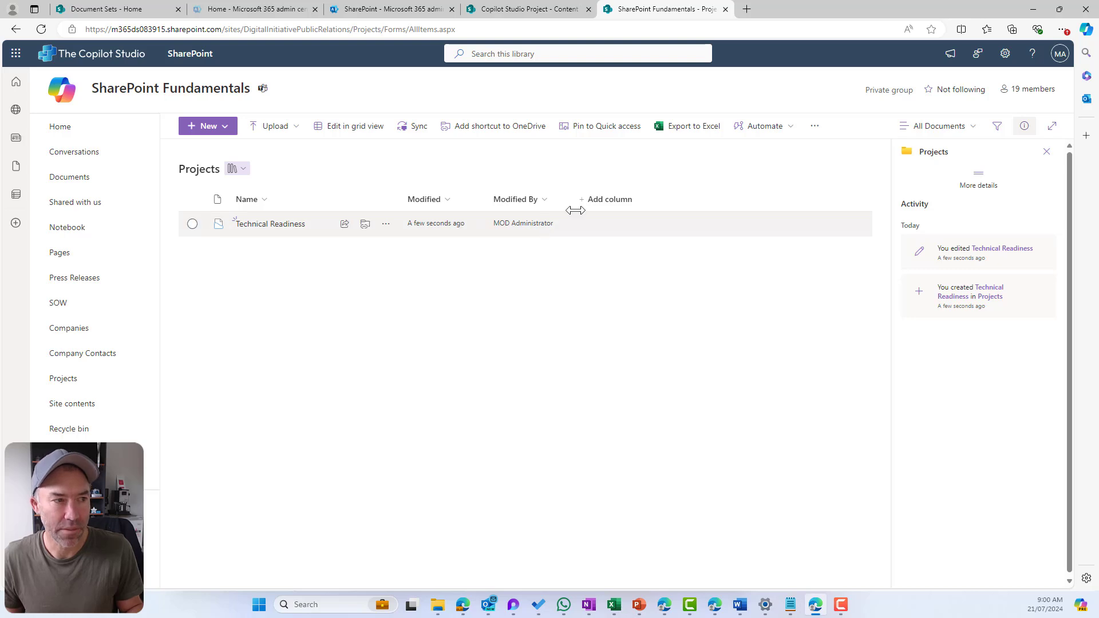
- Show the ProjectStart, ProjectCompletionDate, ProjetManager and ProjectStatus columns in the Projects library view
click(617, 207)
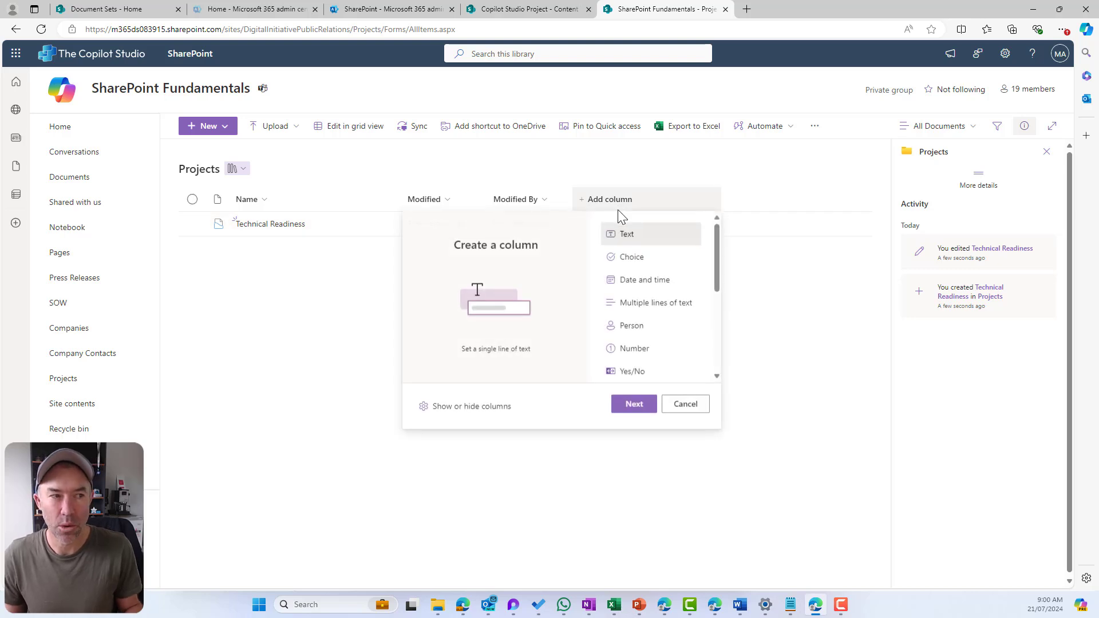
click(497, 407)
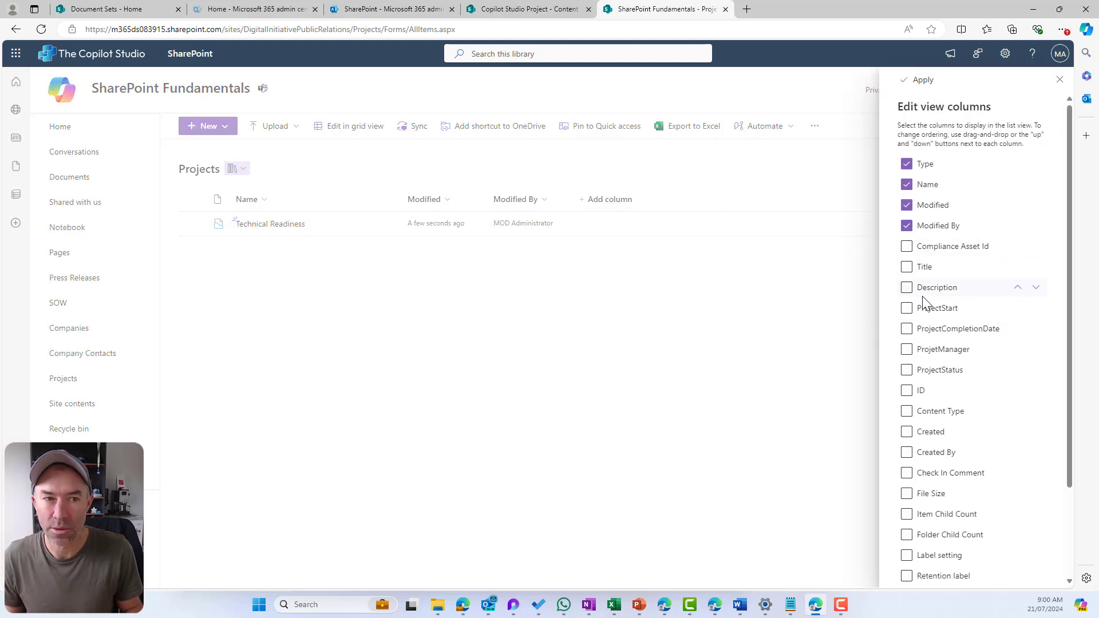
click(925, 309)
click(927, 330)
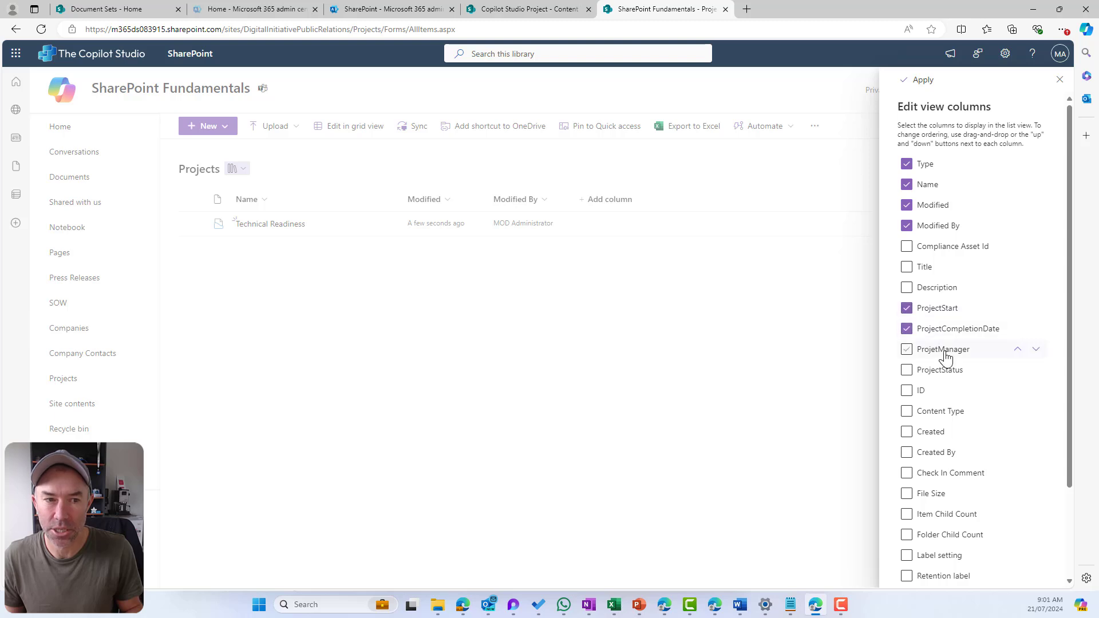
click(944, 352)
click(950, 371)
click(919, 79)
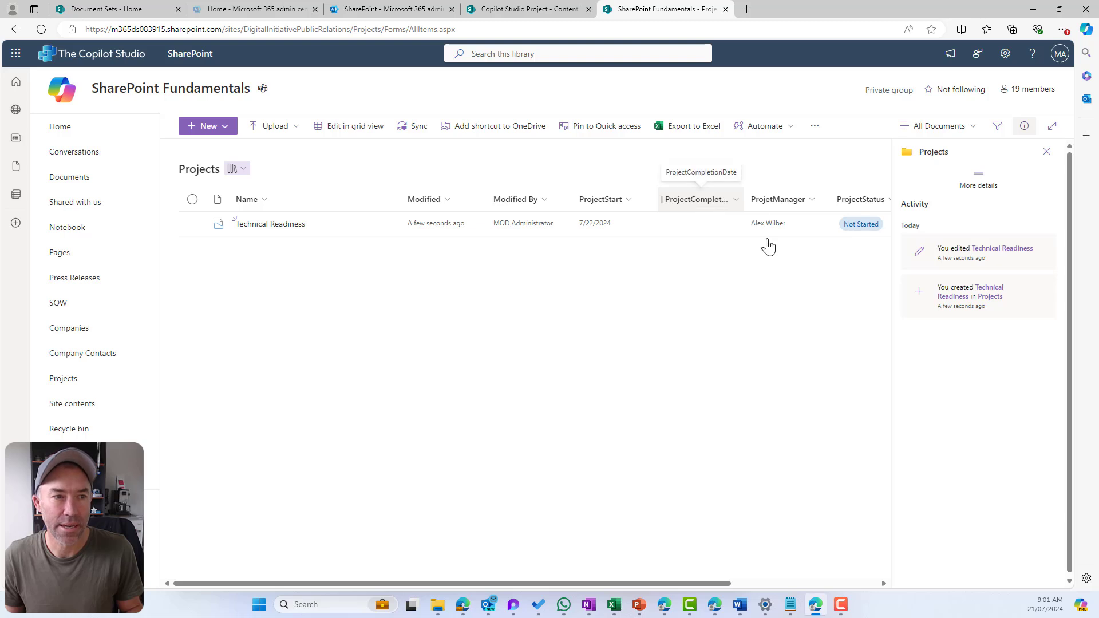
- Reorder the view's columns so ProjetManager and ProjectStatus directly follow Name, and close the details pane
drag(775, 202, 421, 208)
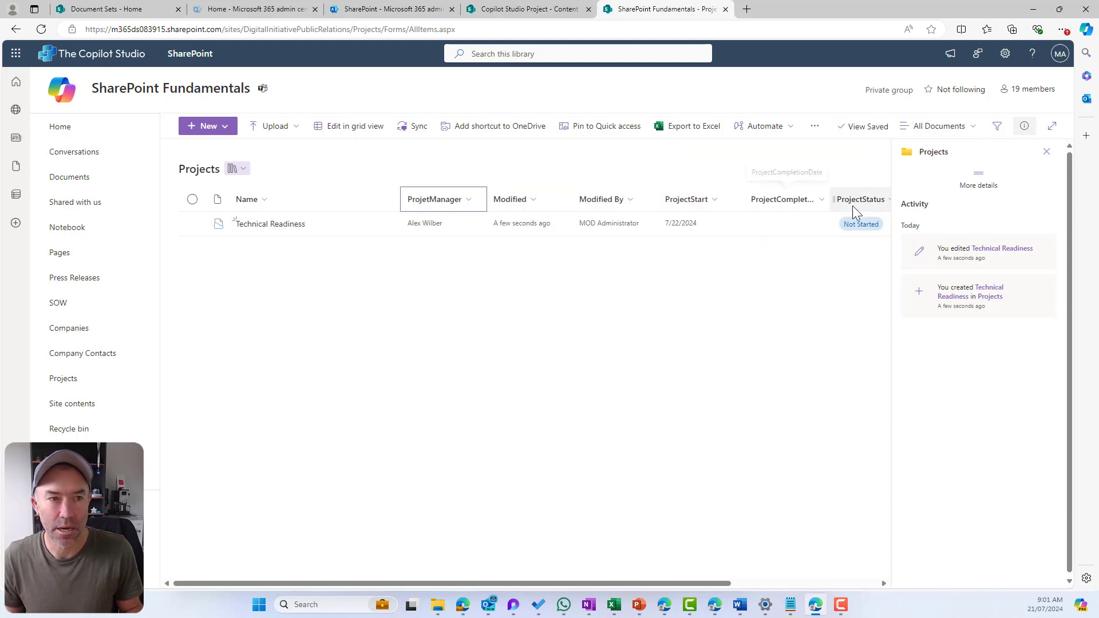
drag(853, 205, 488, 204)
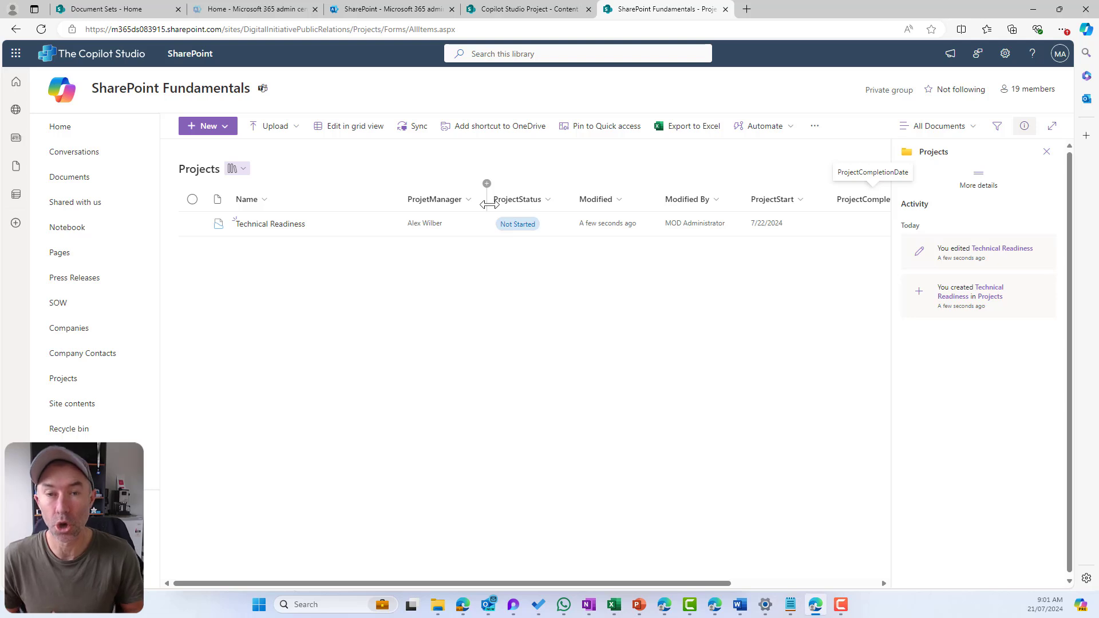
click(1047, 152)
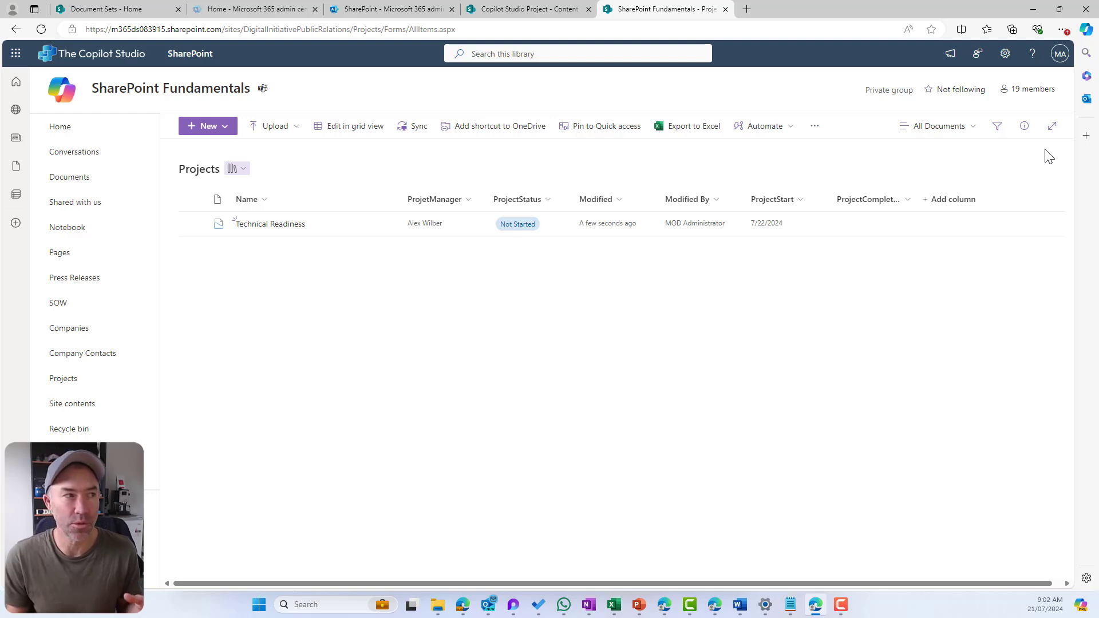
- In the SharePoint admin center's content type gallery, start a new content type named Communications Project
click(535, 9)
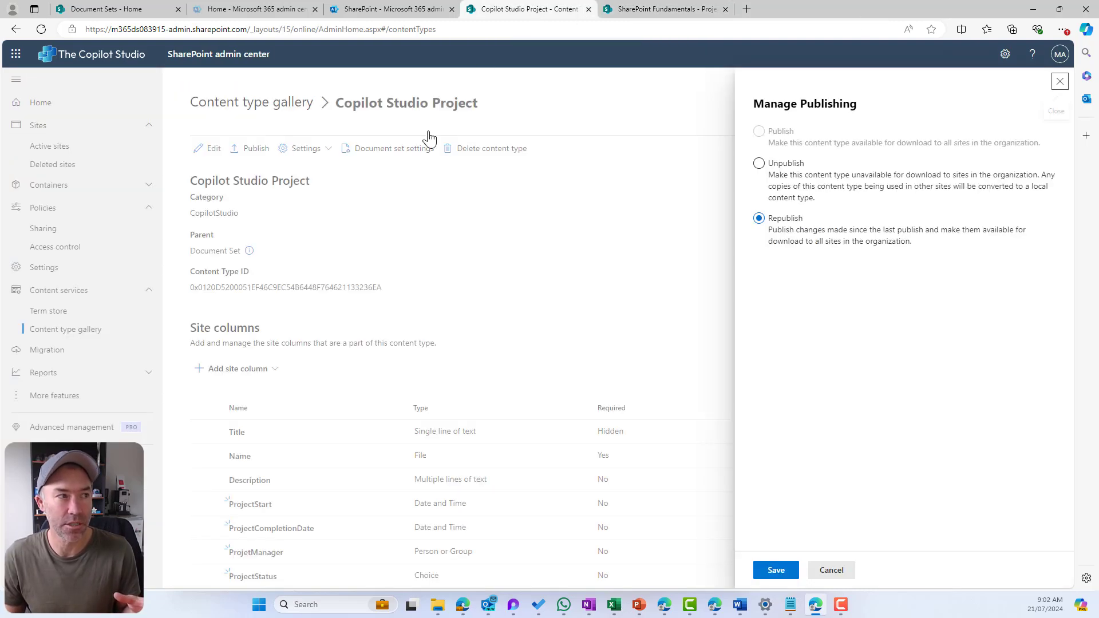
click(1060, 81)
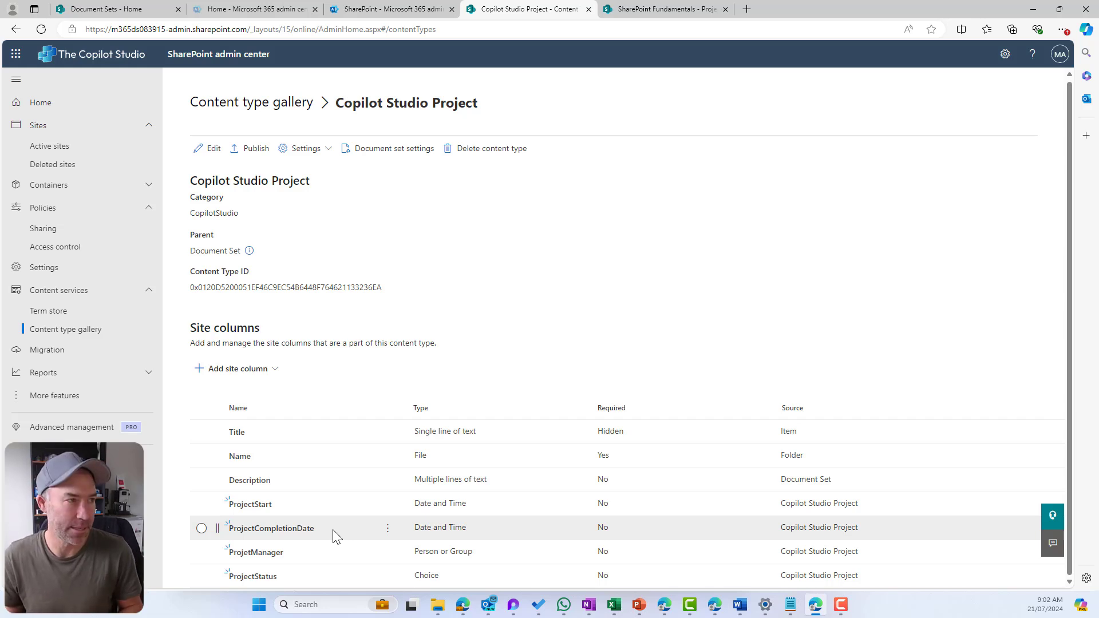
click(262, 106)
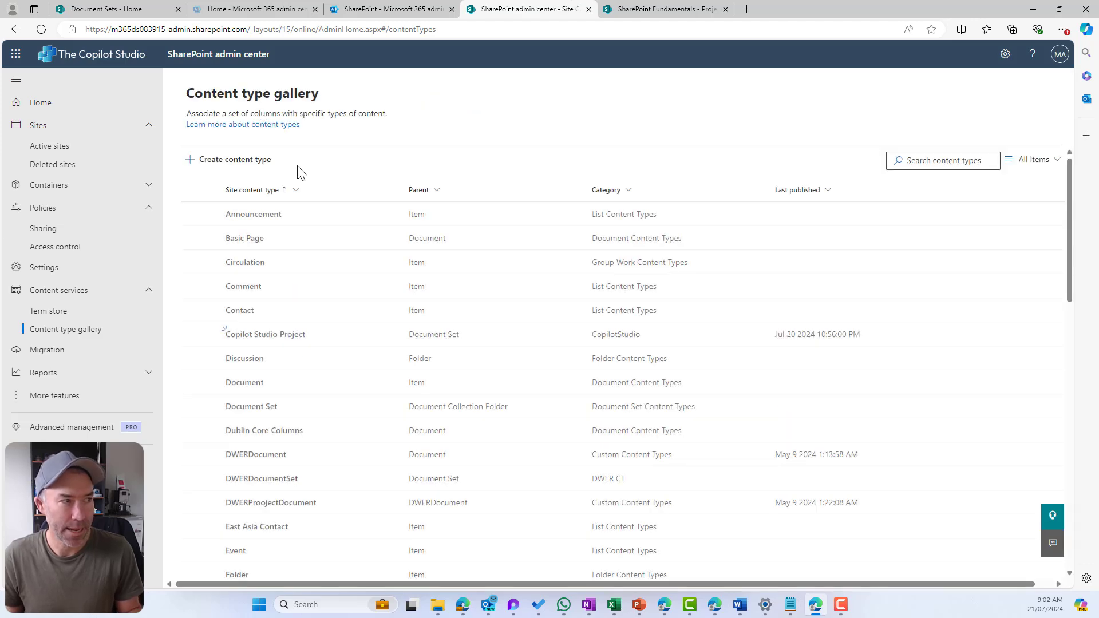
click(237, 166)
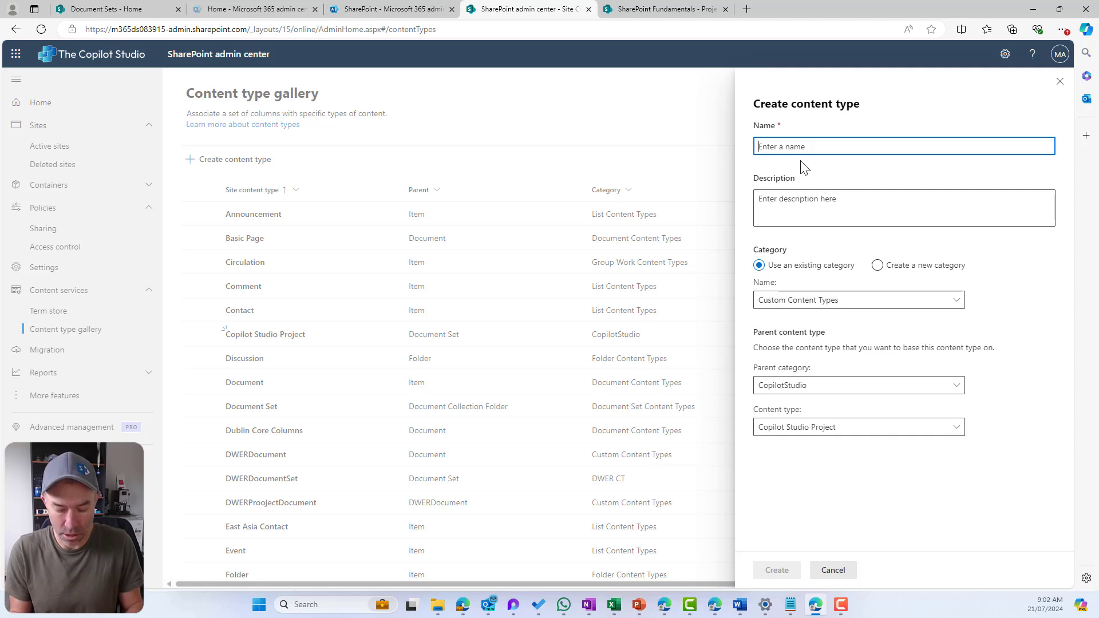
text(Communicat)
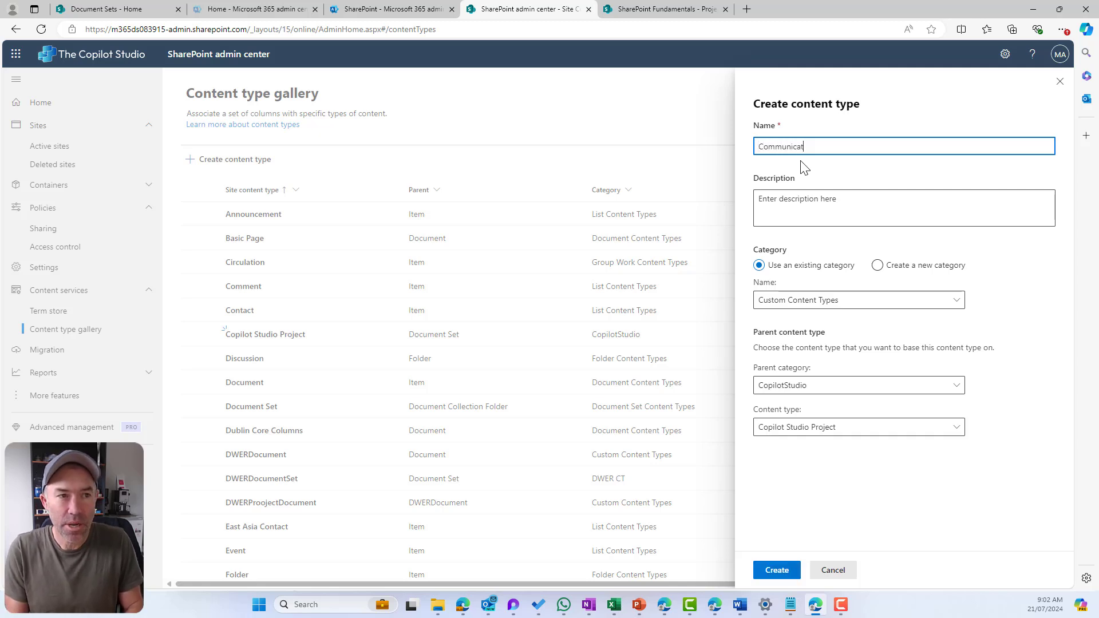
text(ions)
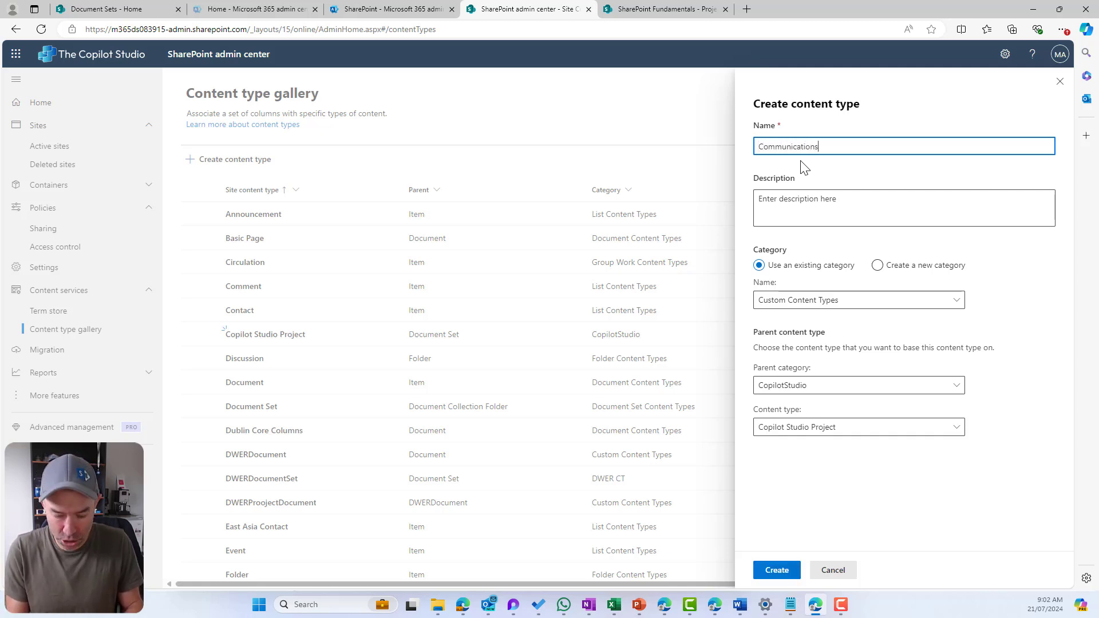
text( Project)
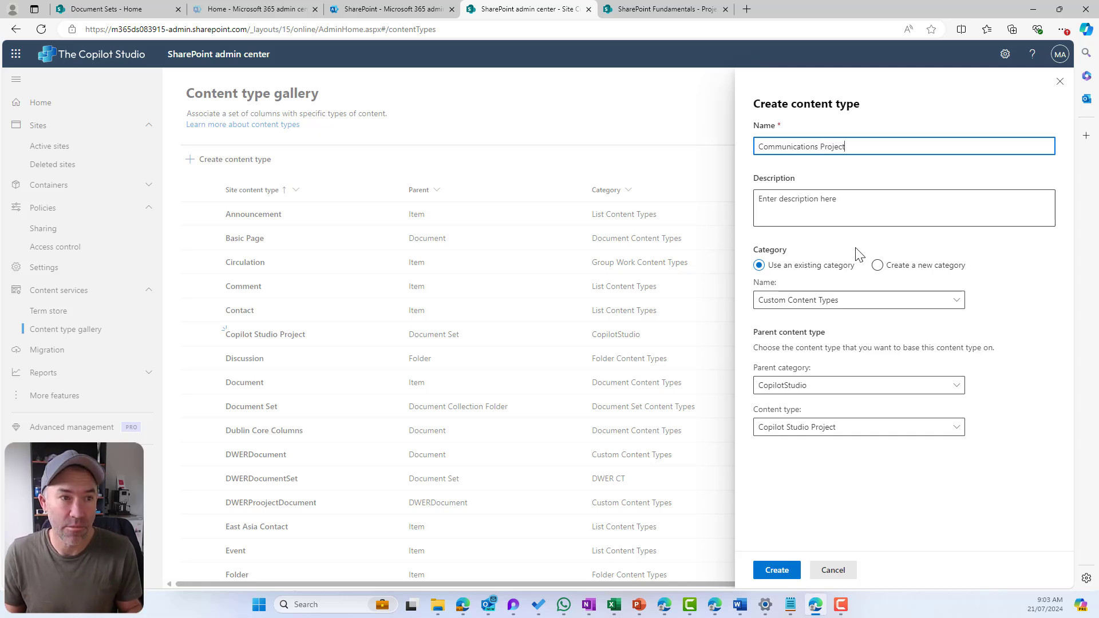
- Assign the new content type to the existing CopilotStudio category, keep Copilot Studio Project as its parent, and create it
click(799, 306)
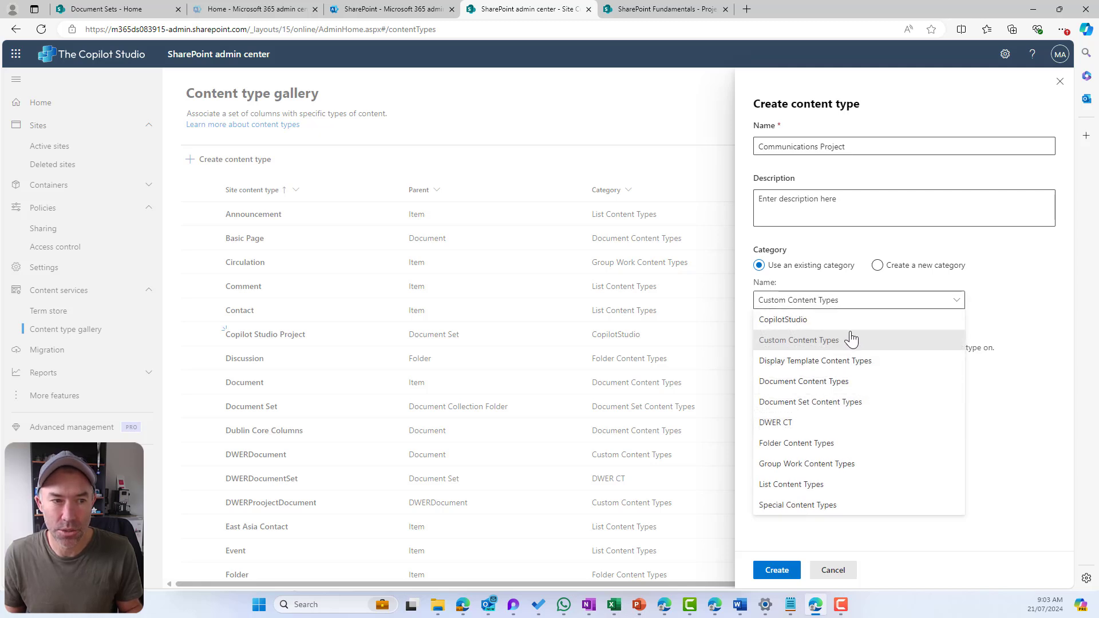
click(801, 320)
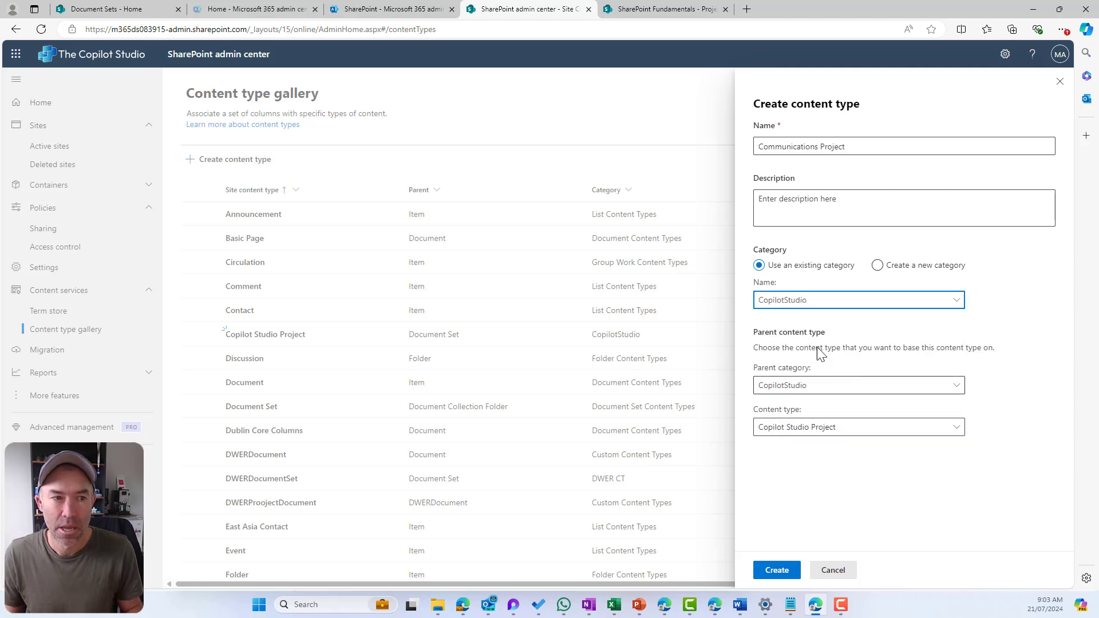
drag(758, 333, 826, 335)
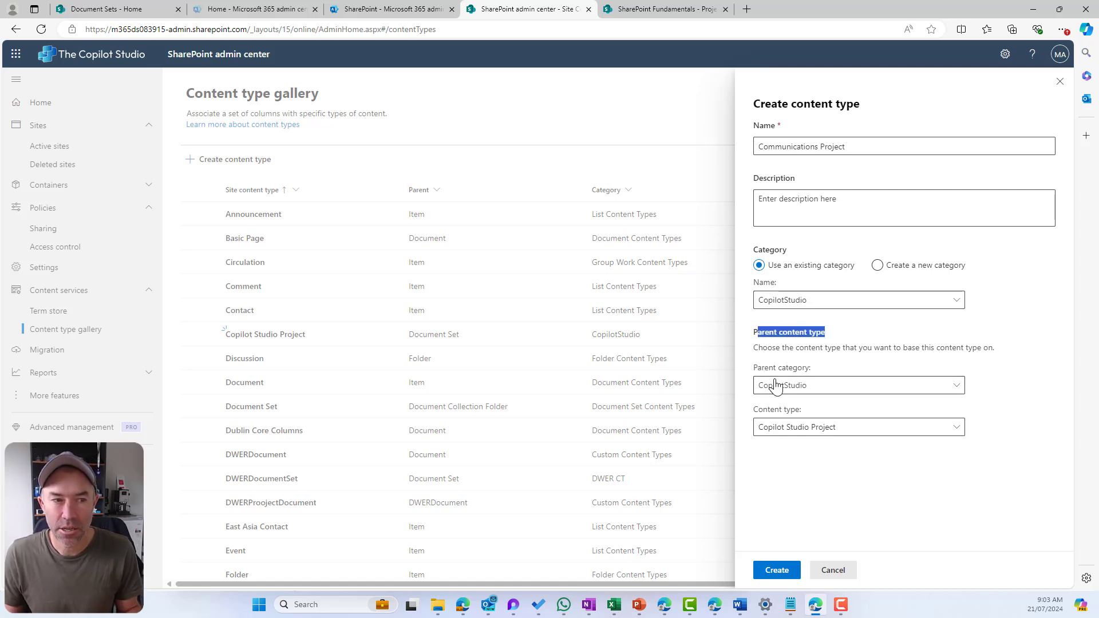
drag(757, 369, 809, 368)
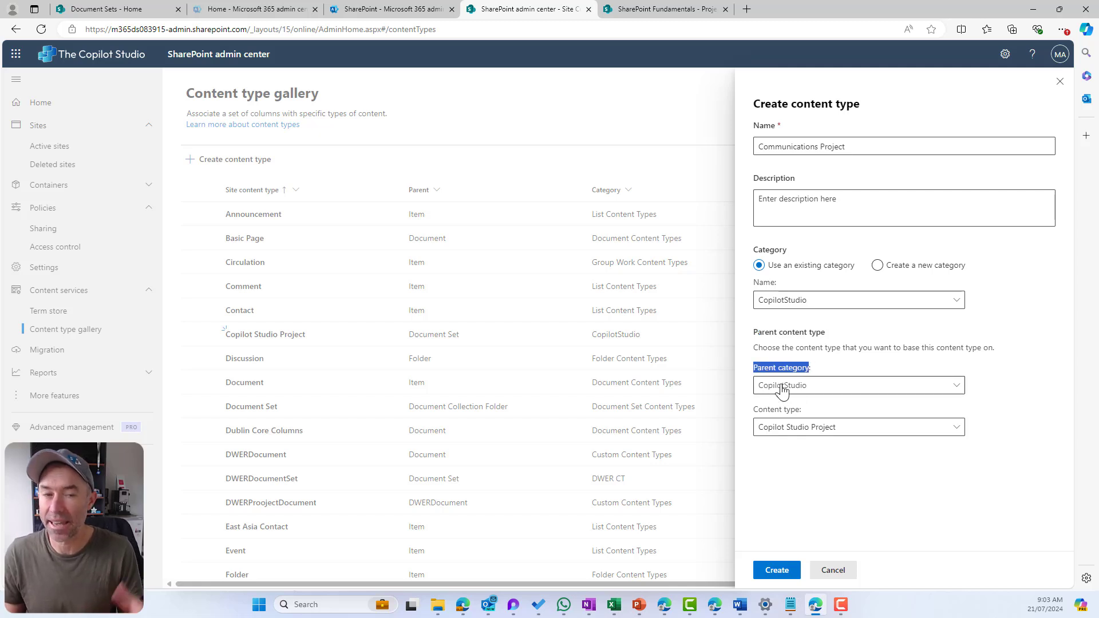
click(781, 436)
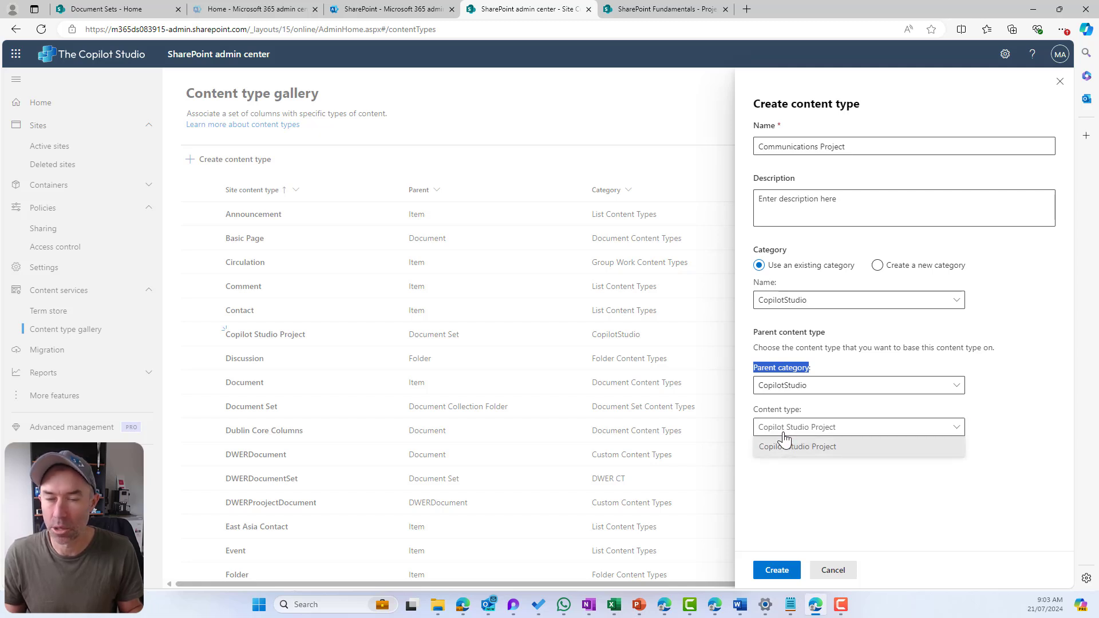
click(810, 487)
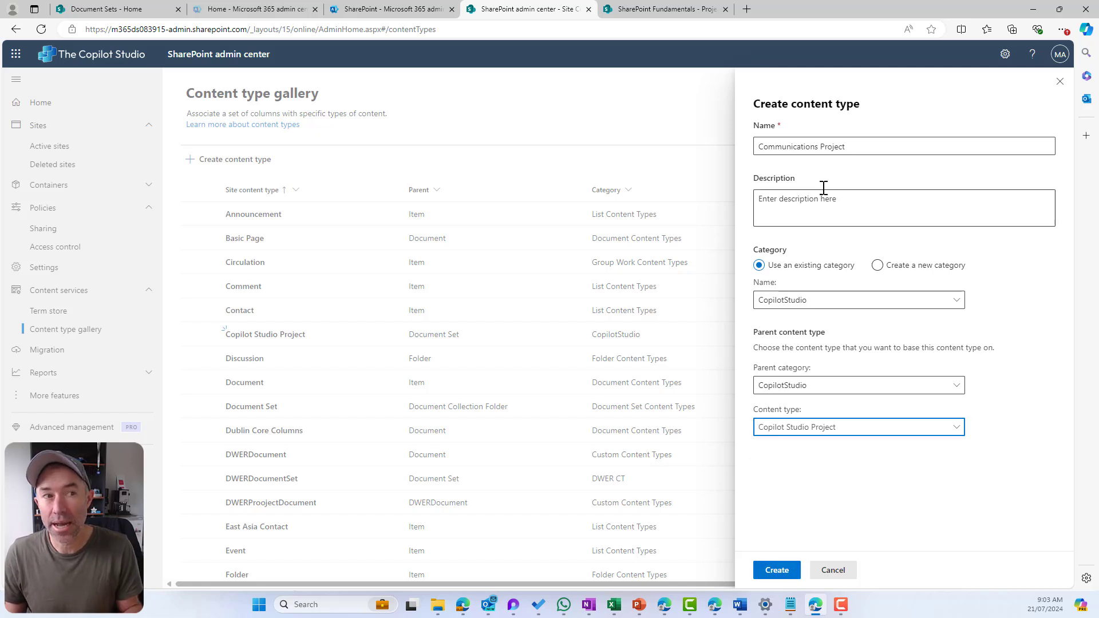
drag(851, 147, 733, 149)
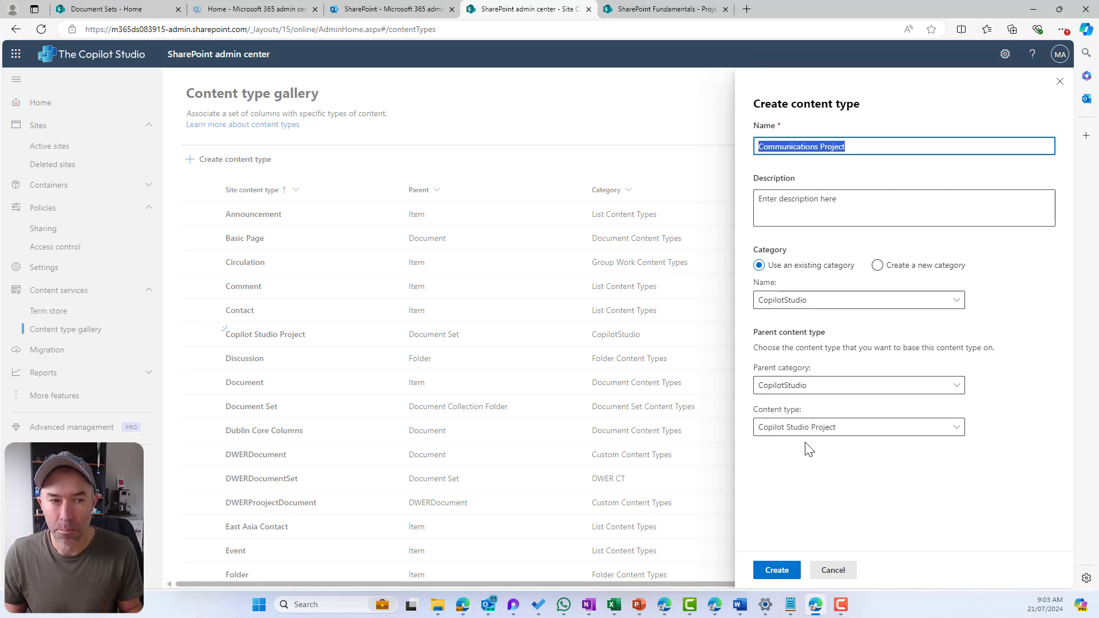
click(776, 572)
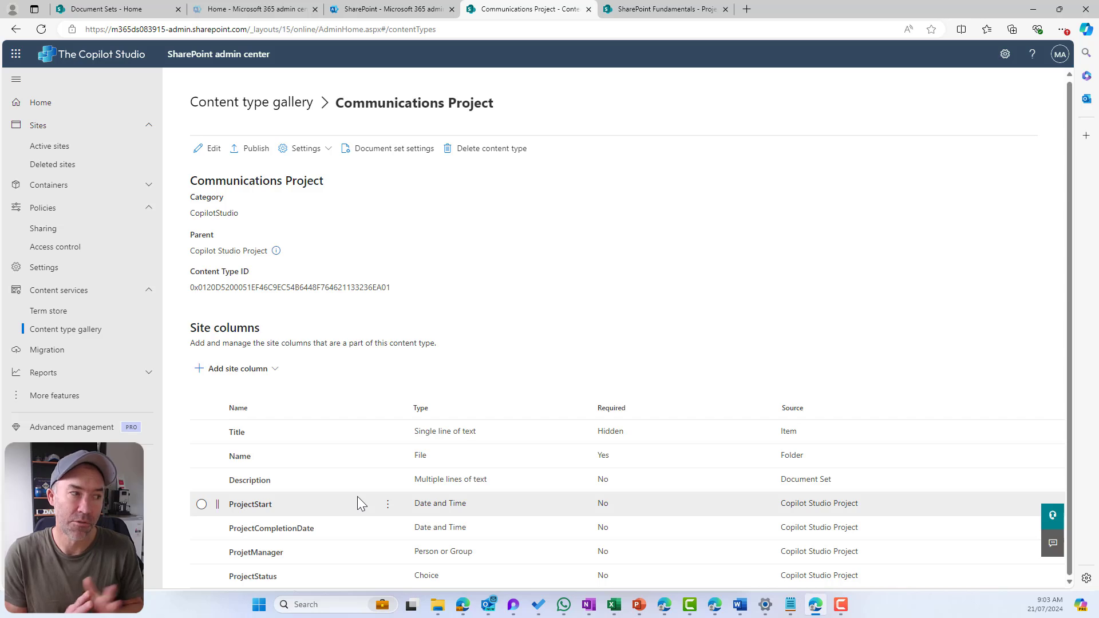
- Start a new Choice site column named Platform for Communications Project, in the existing CopilotStudio category
click(243, 371)
click(239, 392)
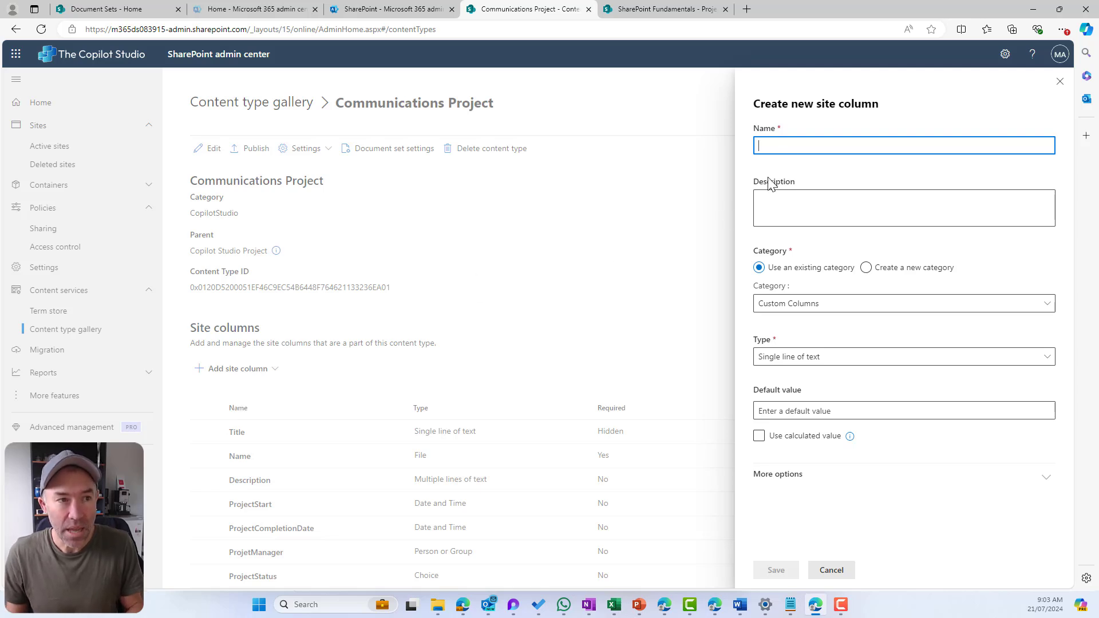
text(Platform)
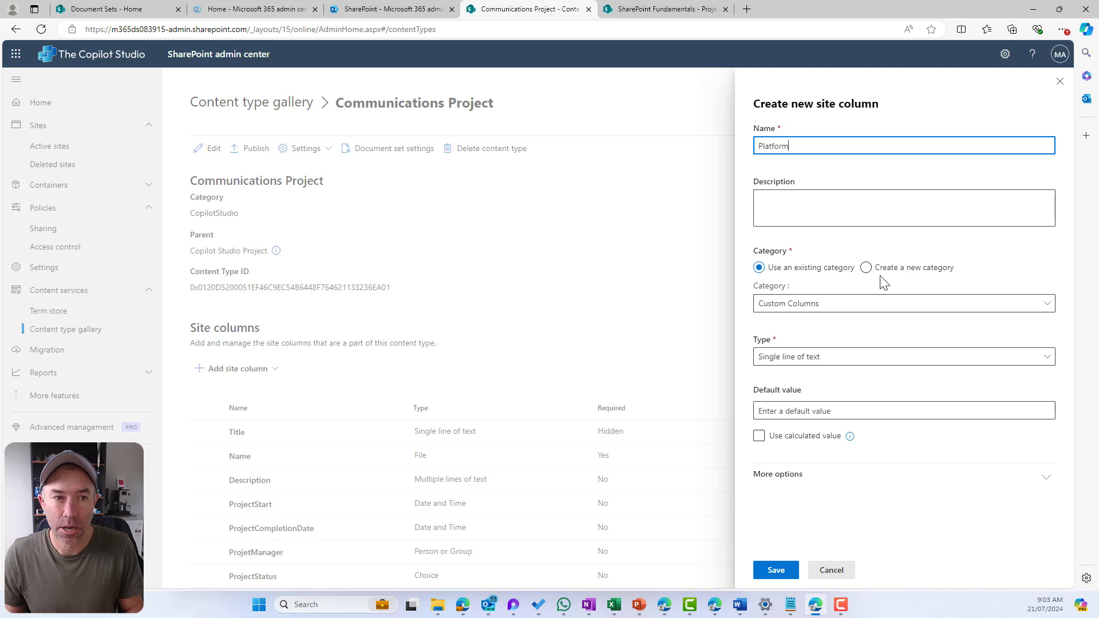
click(862, 307)
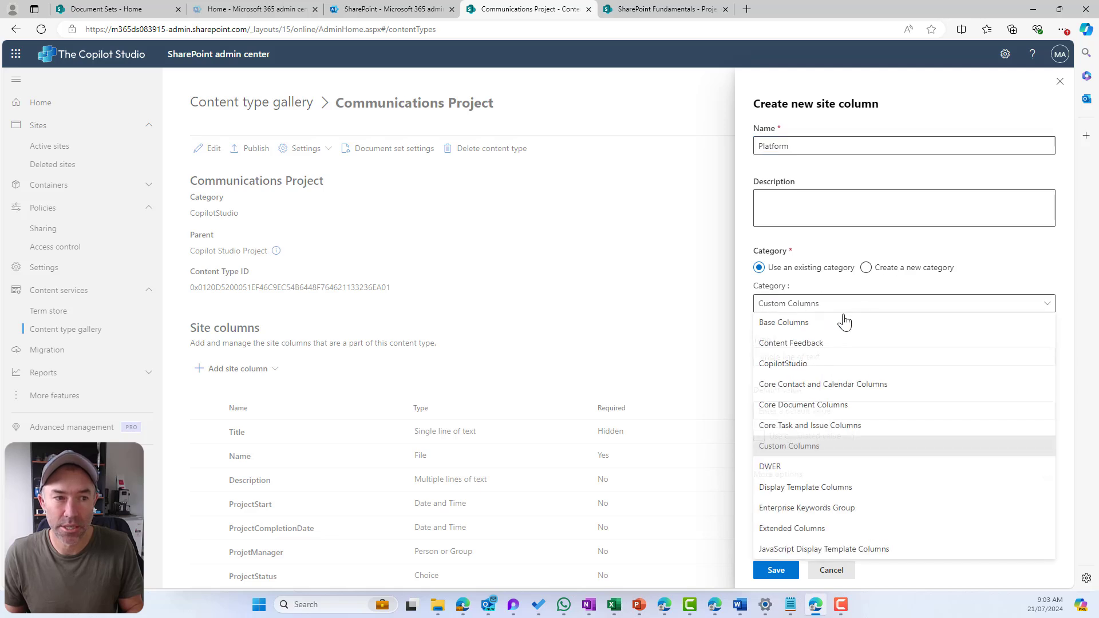
click(782, 367)
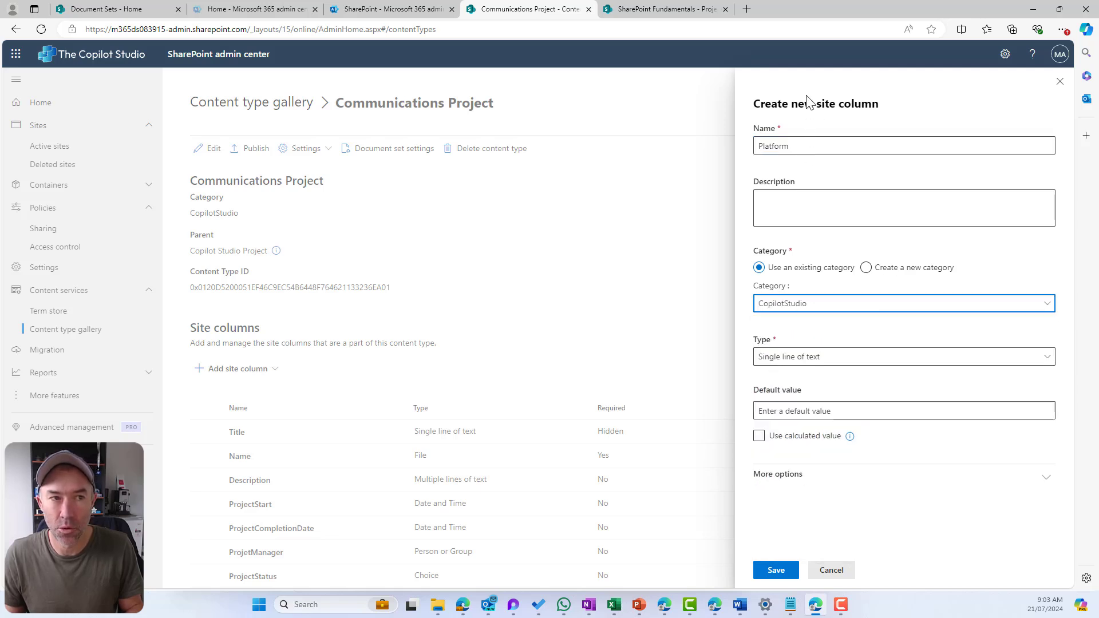
drag(783, 104, 892, 116)
click(809, 358)
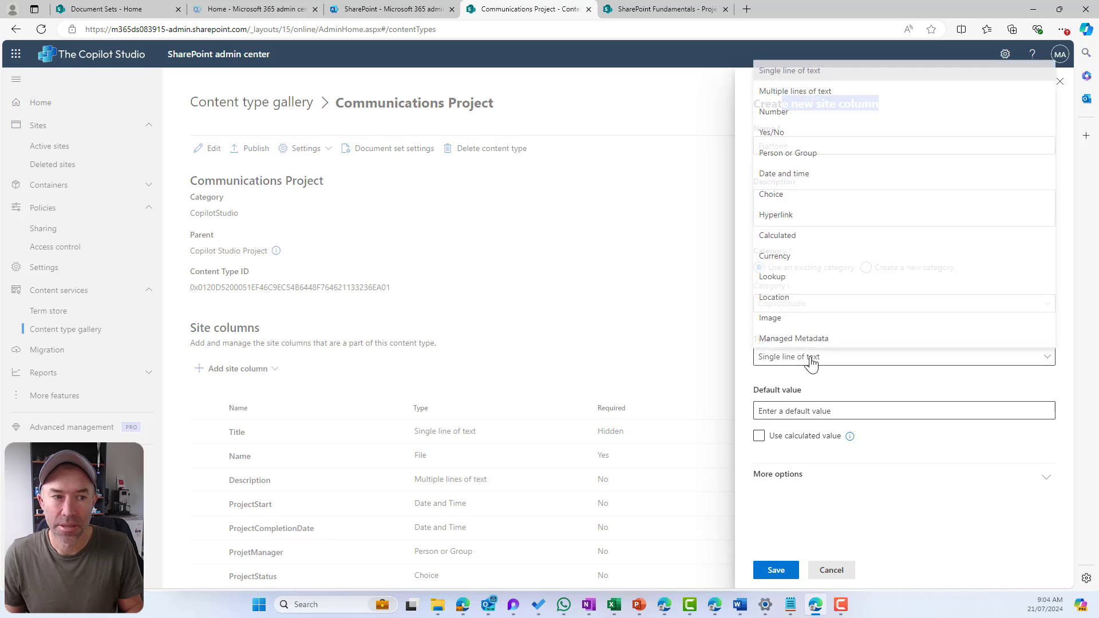
click(789, 195)
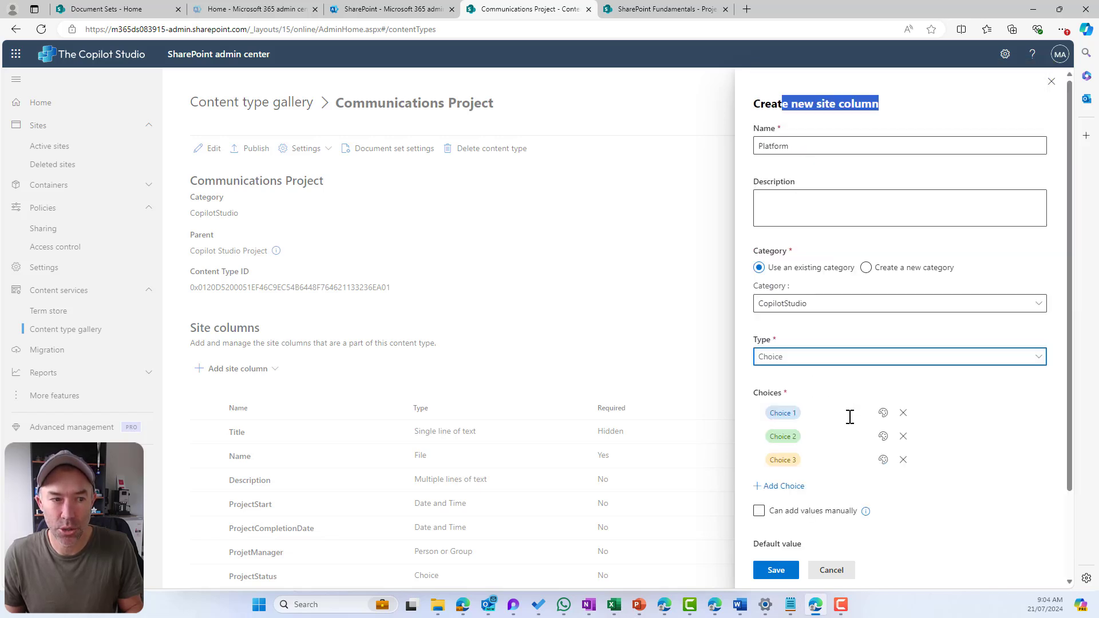
- Rename the Platform column's three default choices to LinkedIn, Facebook and Twitter/X
click(823, 414)
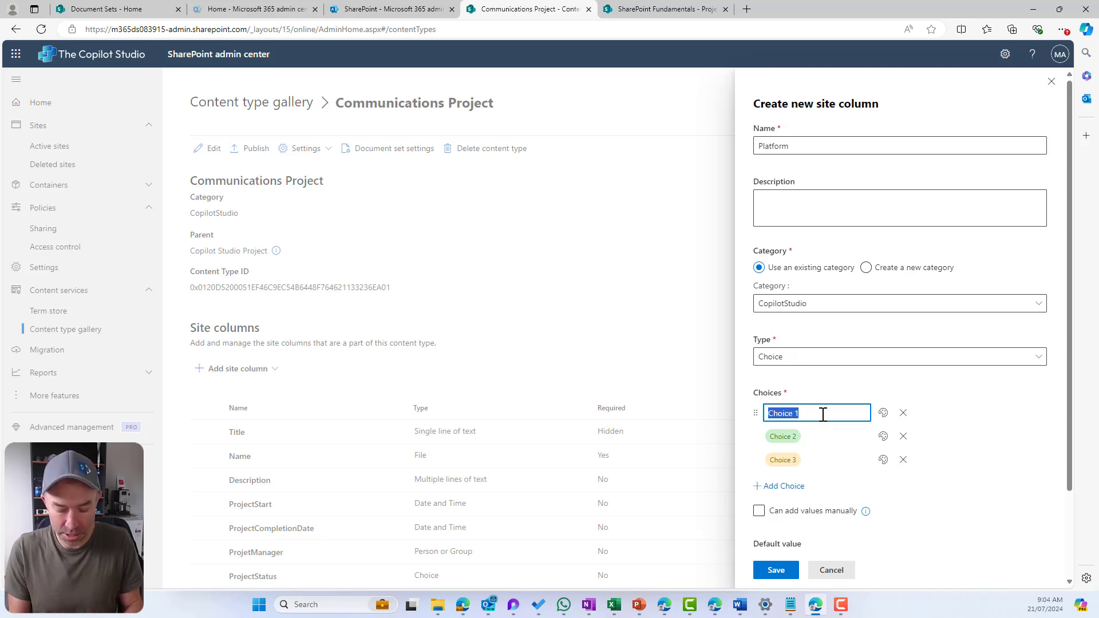
text(LinkedIn)
key(Tab)
key(Tab)
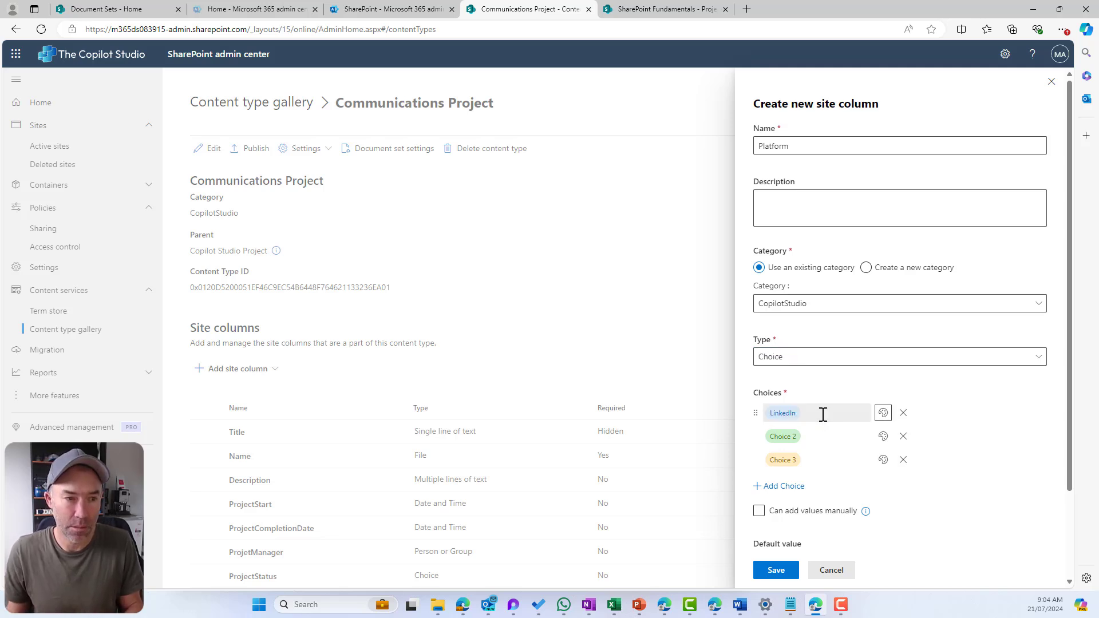
key(Tab)
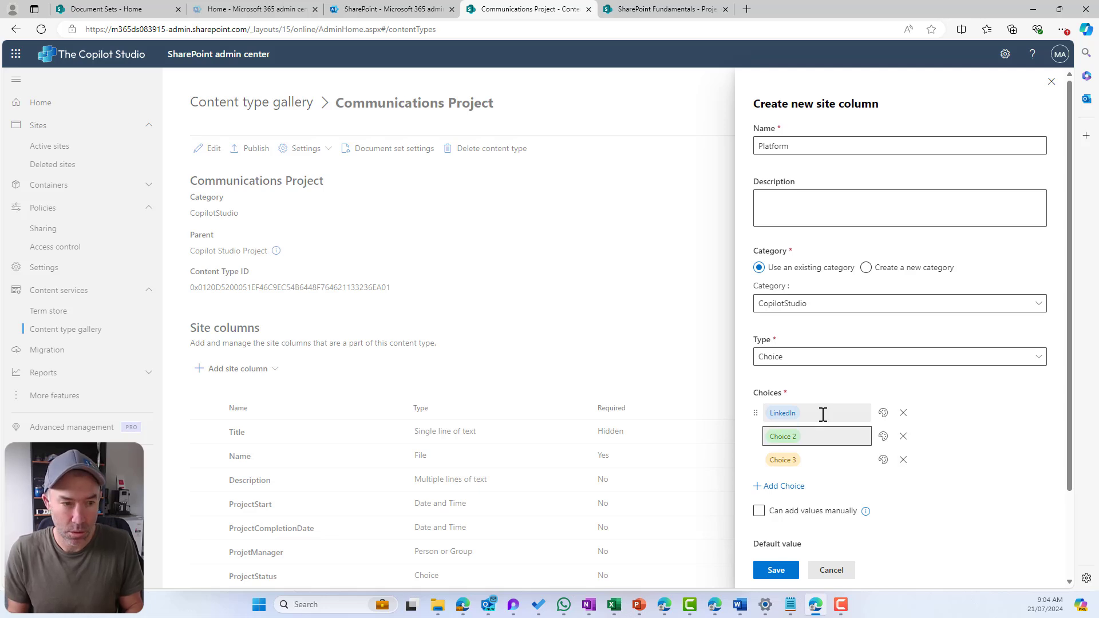
click(838, 438)
text(Fa)
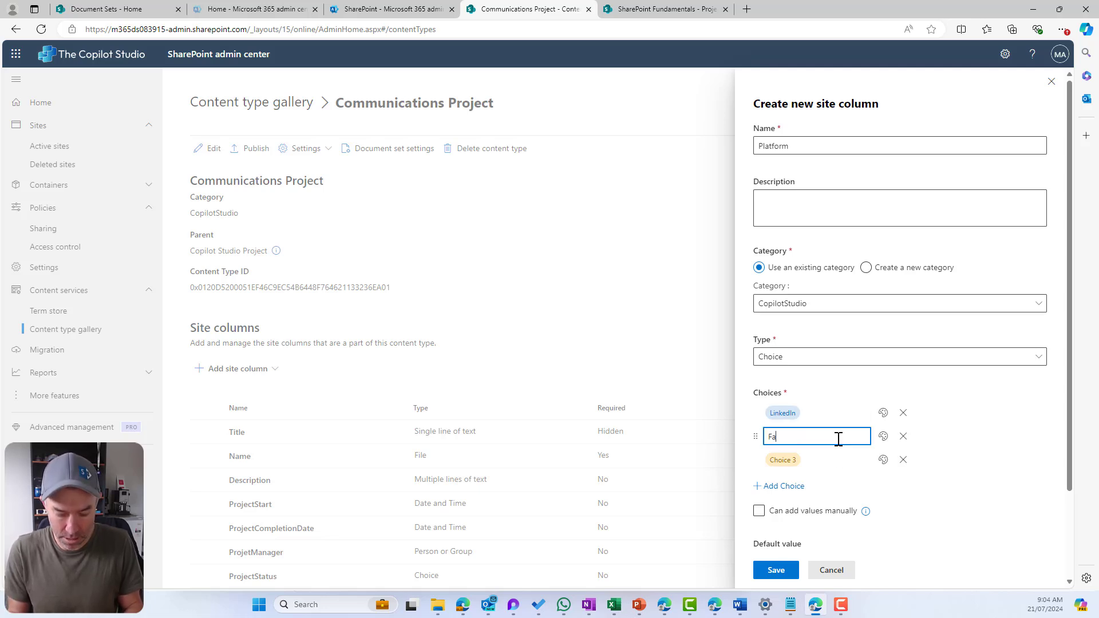
text(cebook)
click(829, 462)
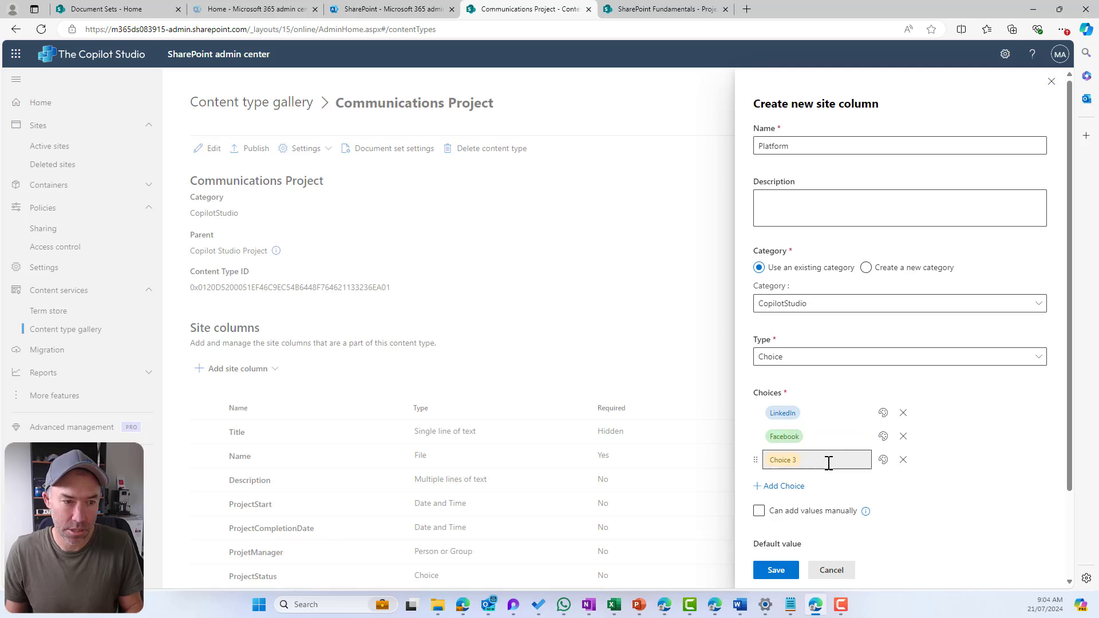
text(Twitter)
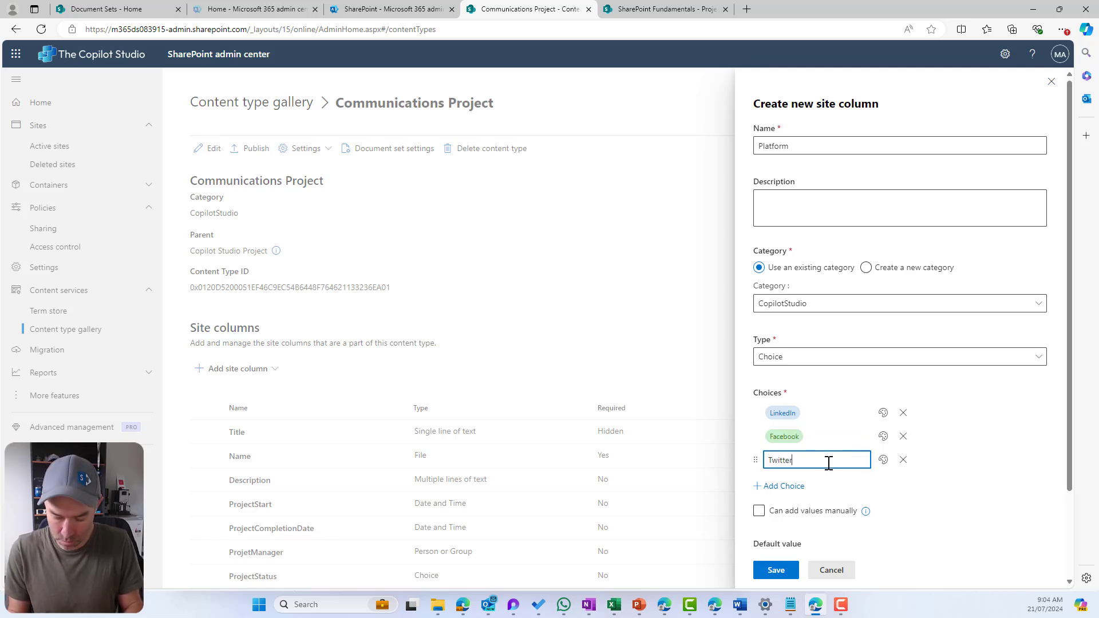
text(/X)
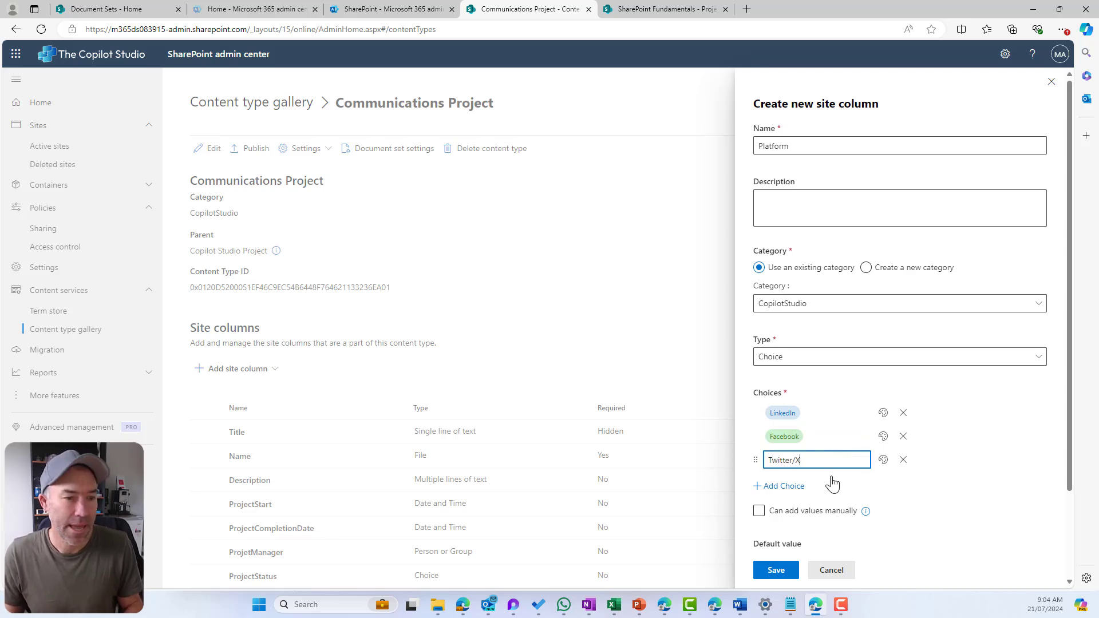
- Add a fourth choice, Internal/SharePoint, to the Platform column and save the column to the content type
click(799, 487)
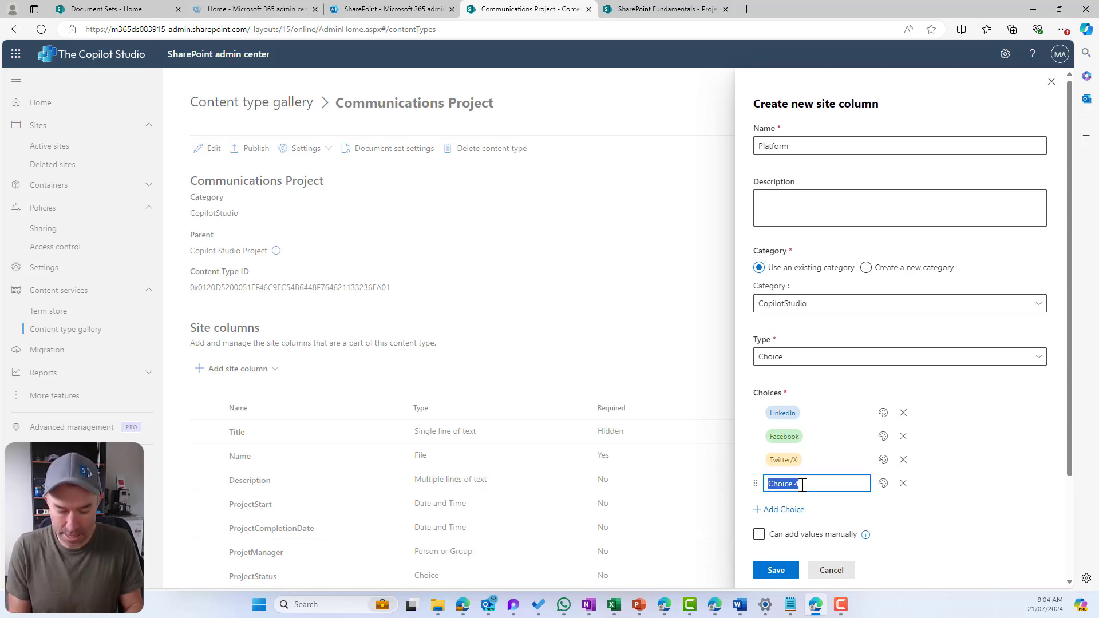
text(Internal/SharePoint)
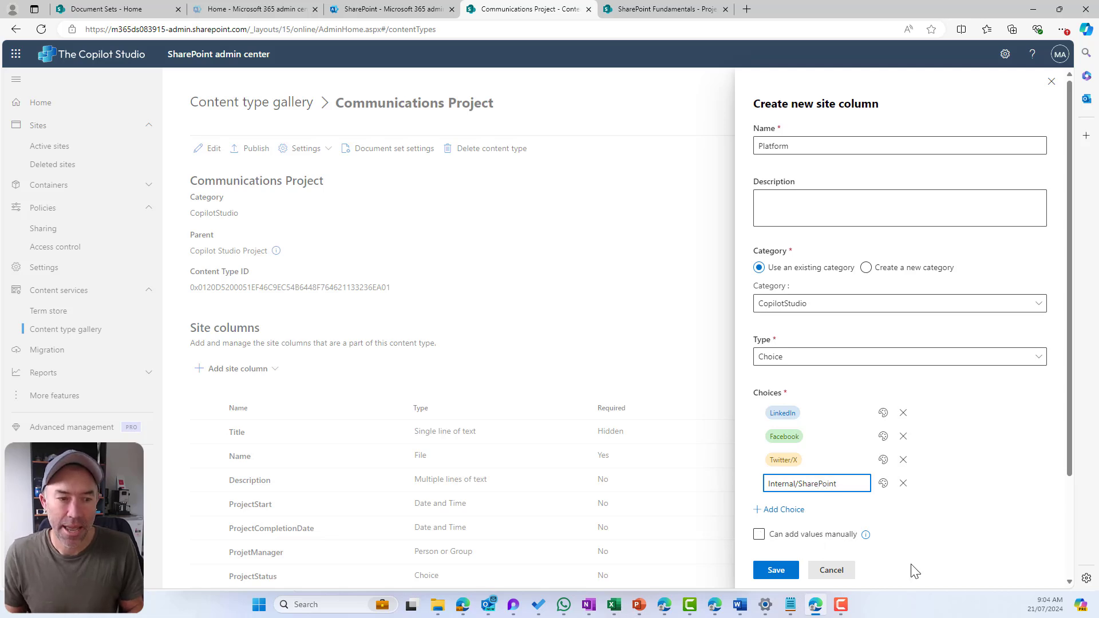
click(960, 539)
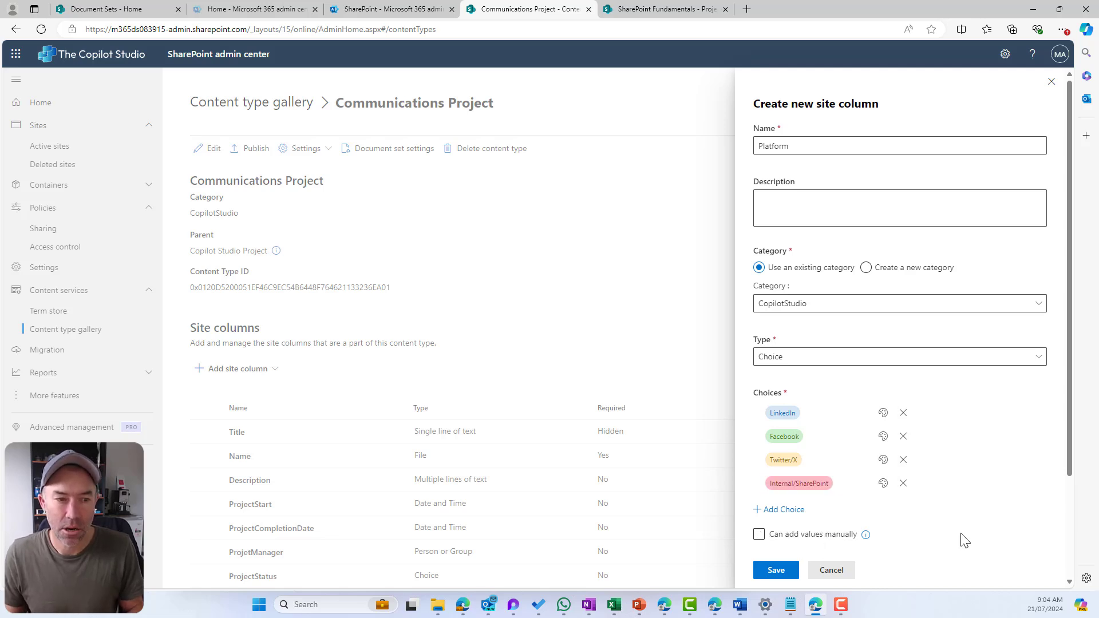
click(777, 569)
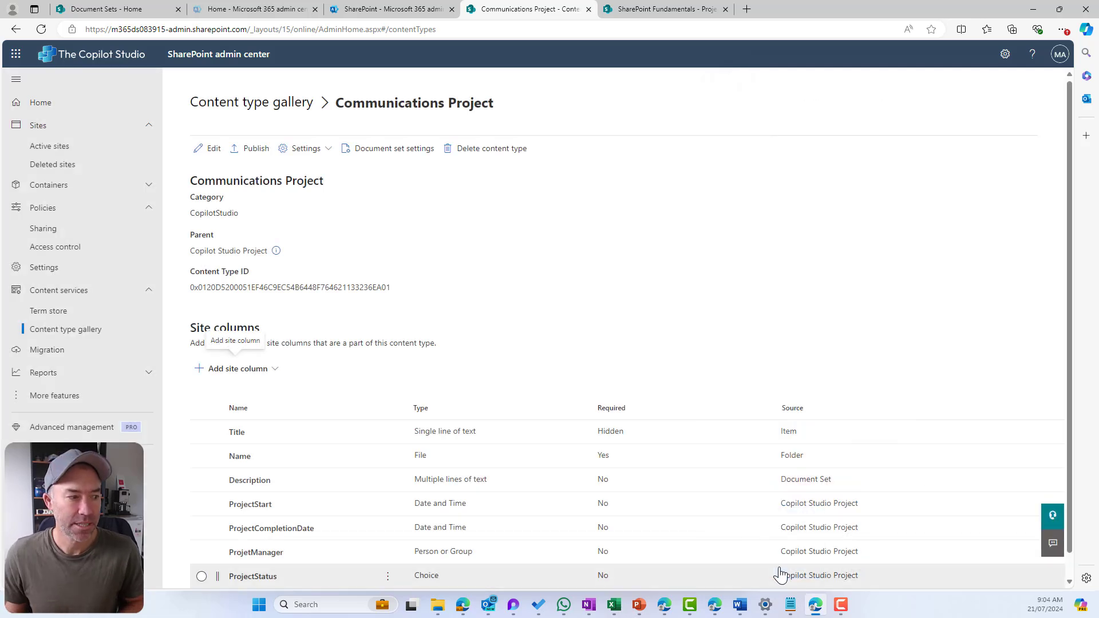
scroll(472, 470, down, 1)
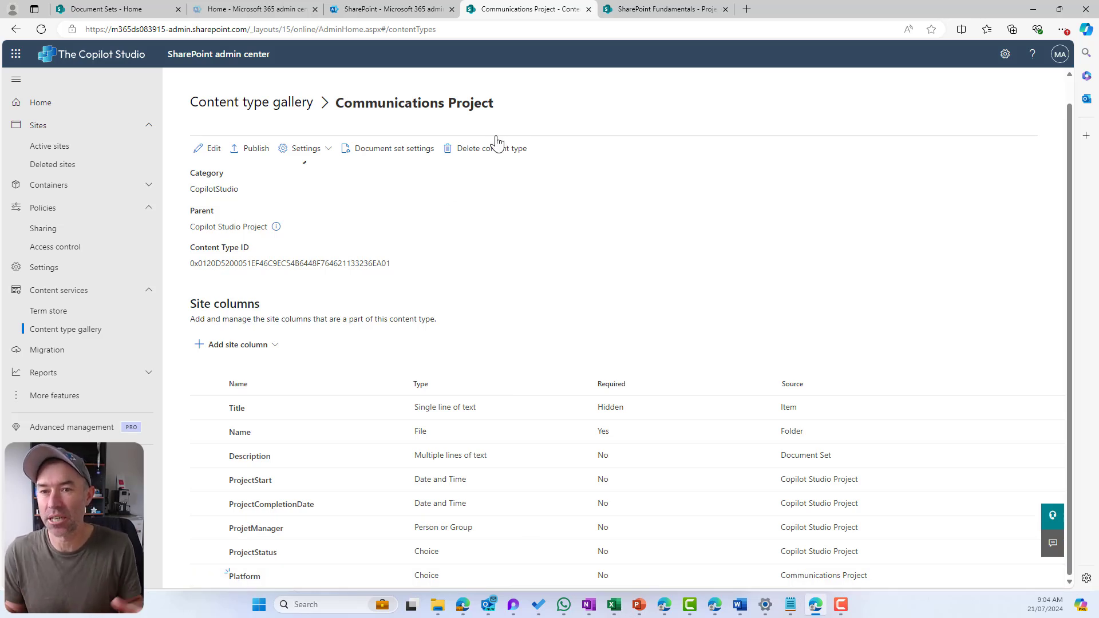
- On the SharePoint Fundamentals site, create a blank document library named Communications Projects, shown in the site navigation
click(669, 9)
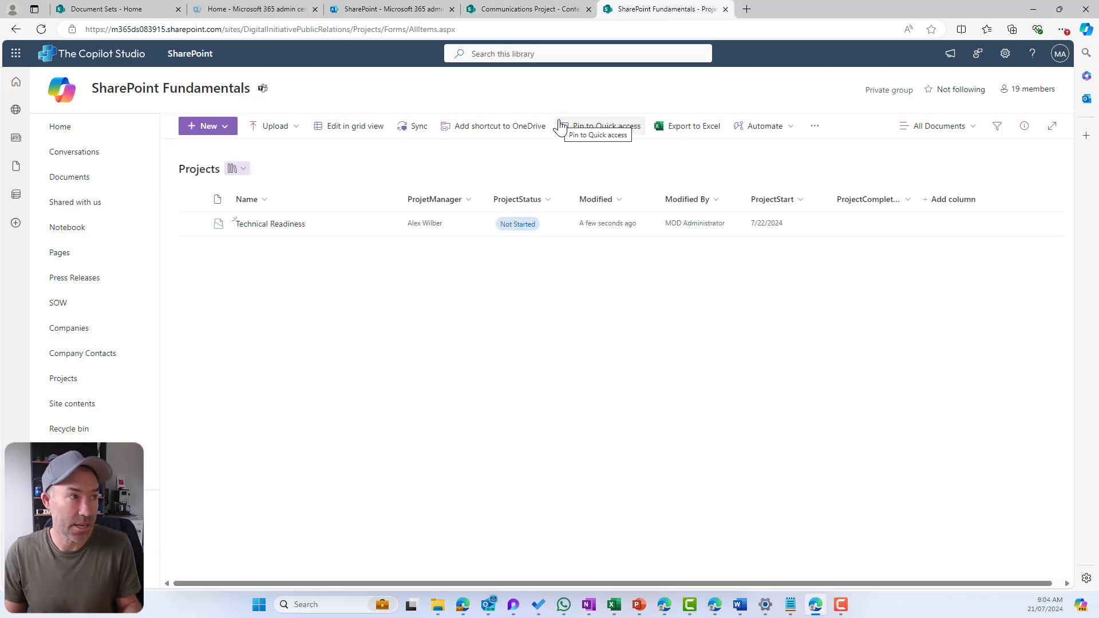
click(96, 129)
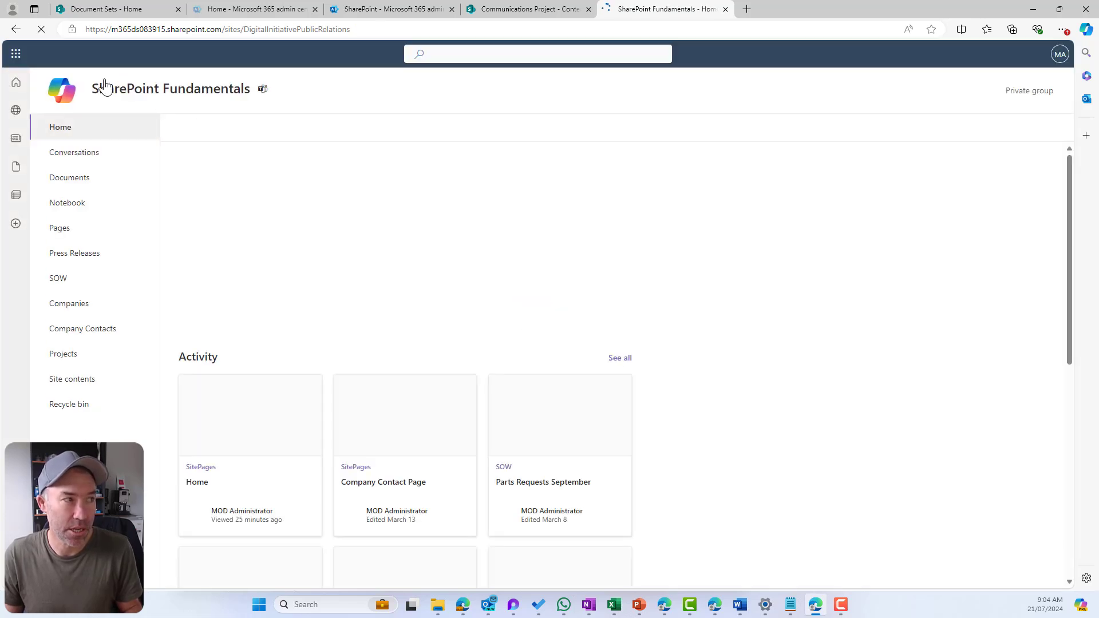
click(199, 126)
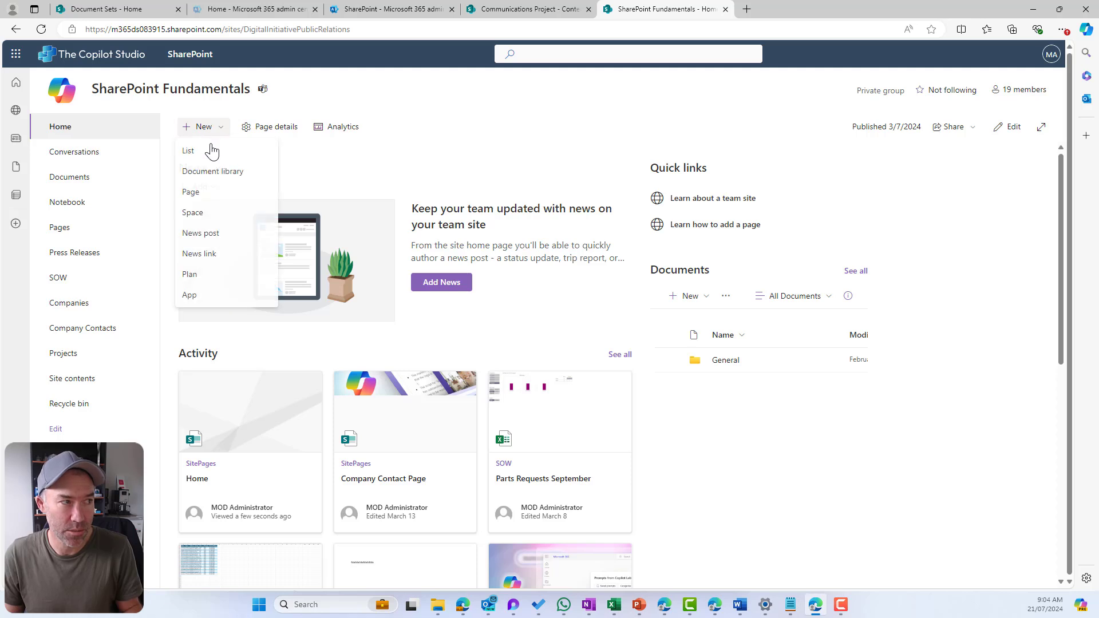
click(213, 173)
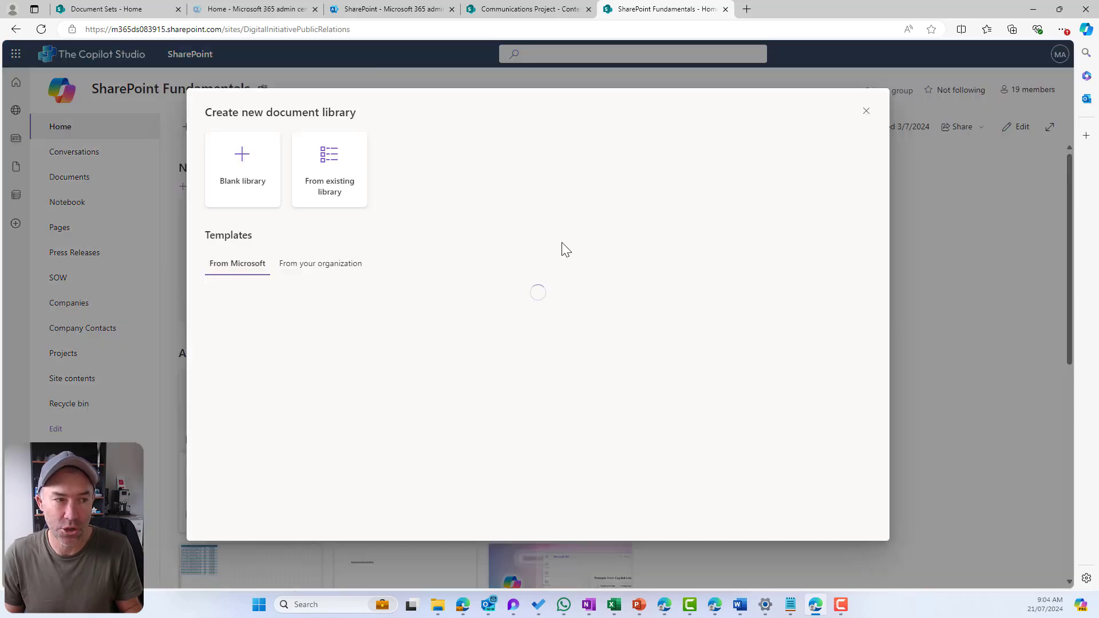
click(255, 169)
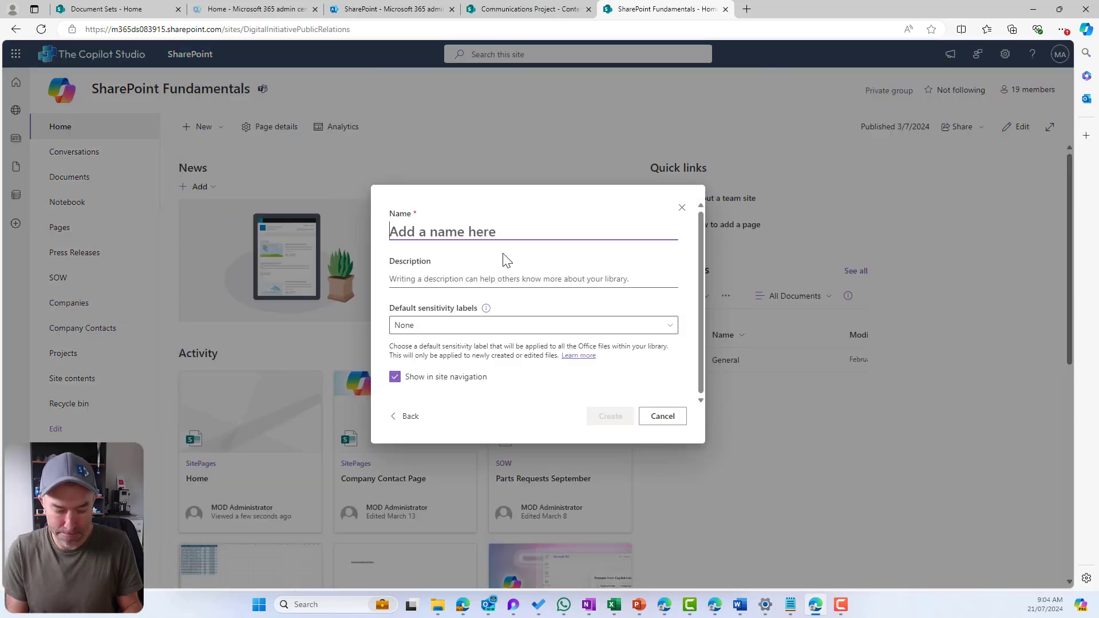
text(Communicatio)
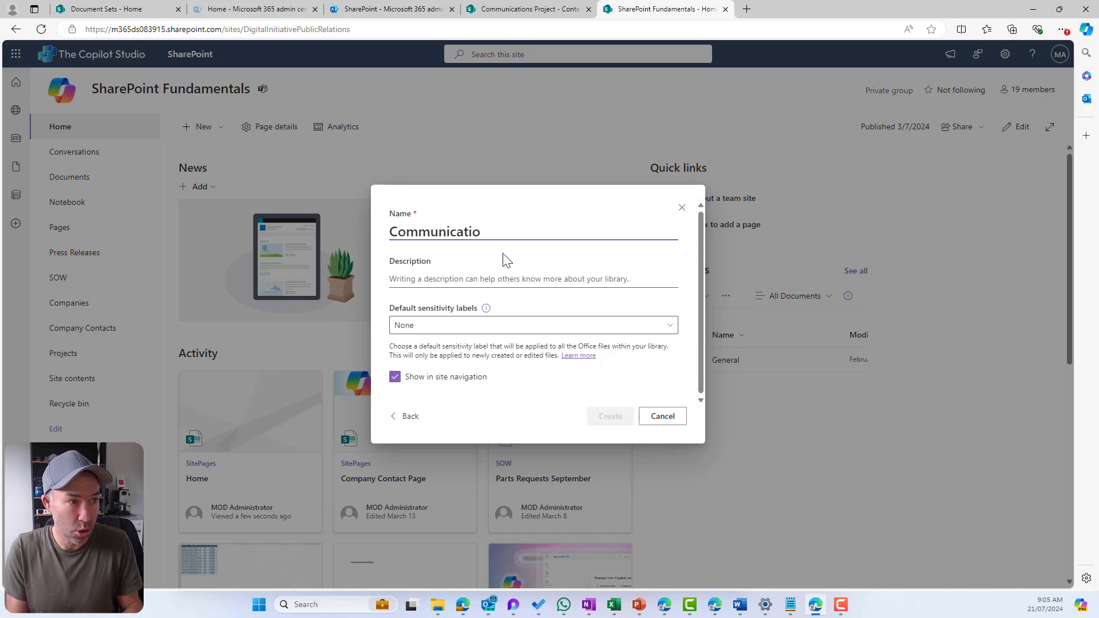
text(ns Projects)
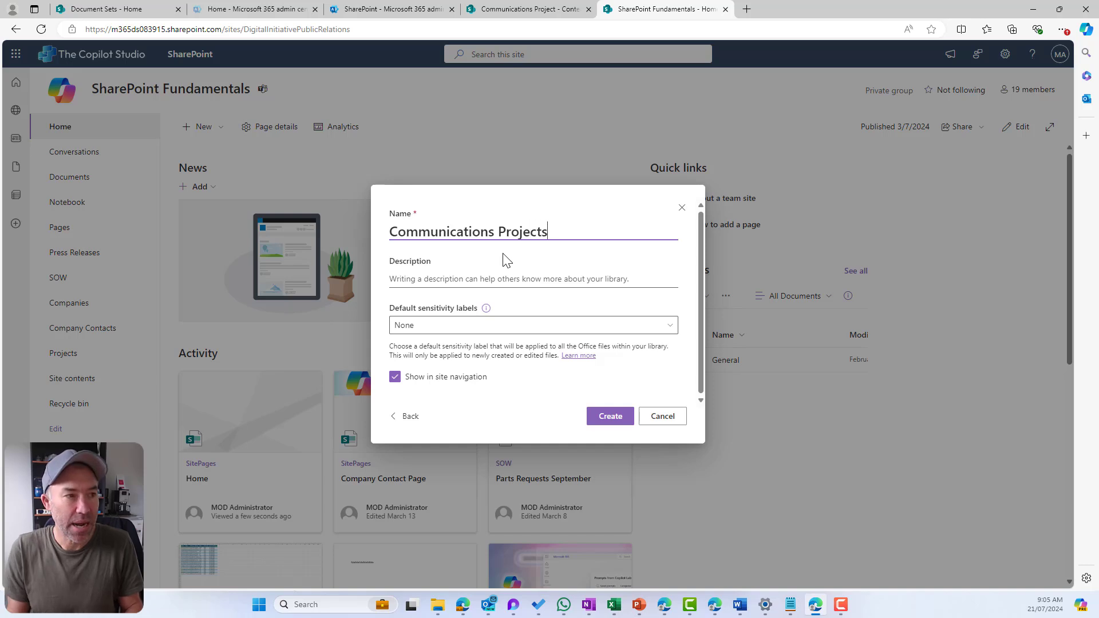
click(606, 422)
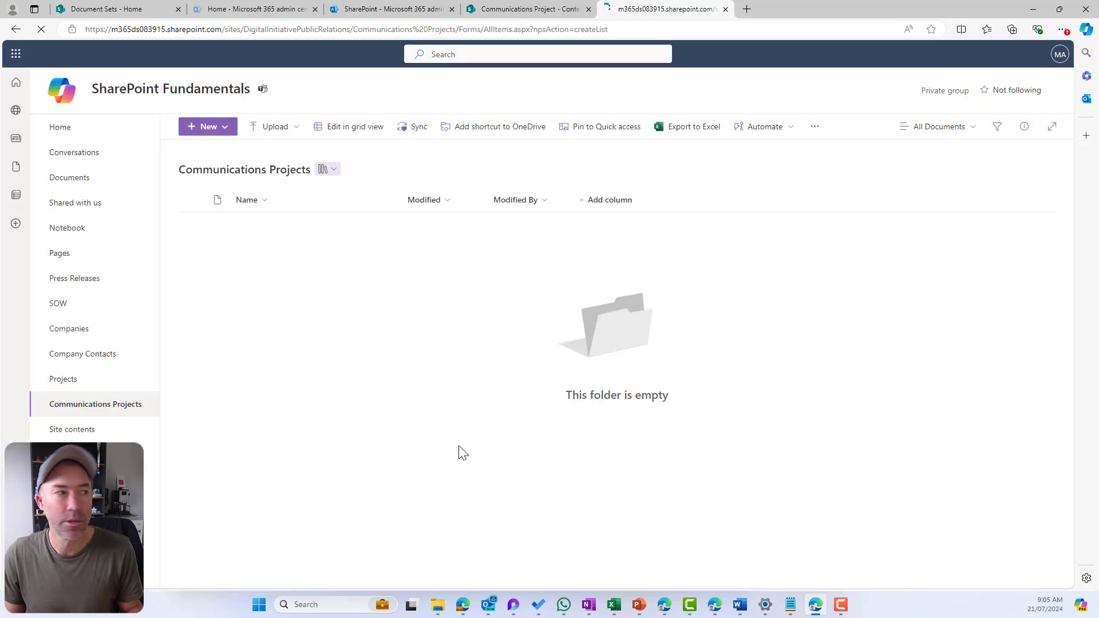
click(617, 200)
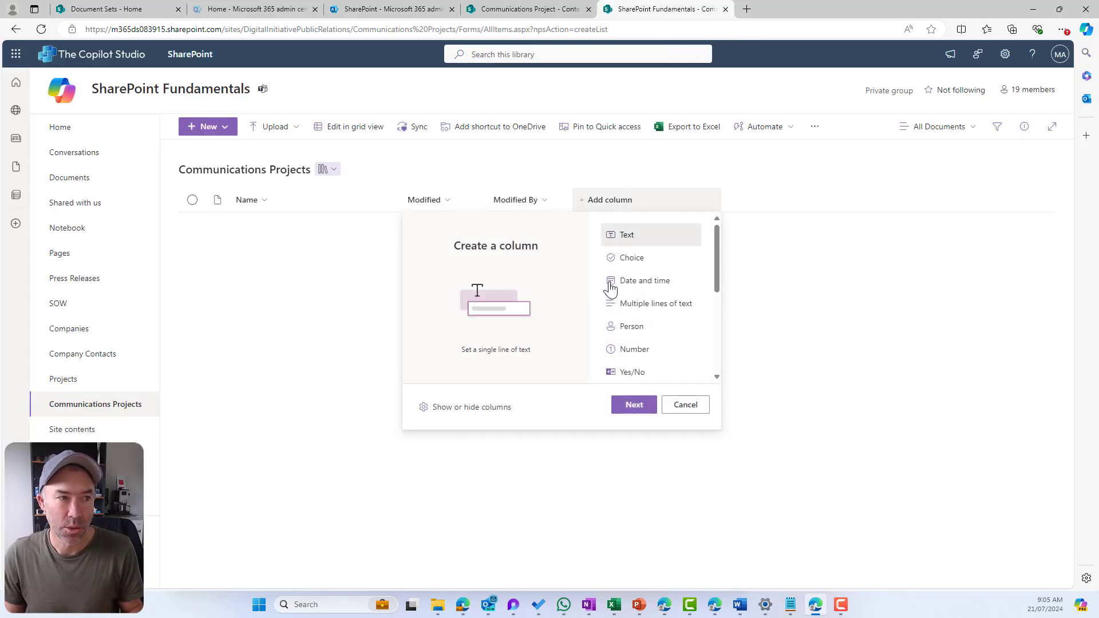
scroll(621, 292, down, 3)
scroll(638, 370, down, 1)
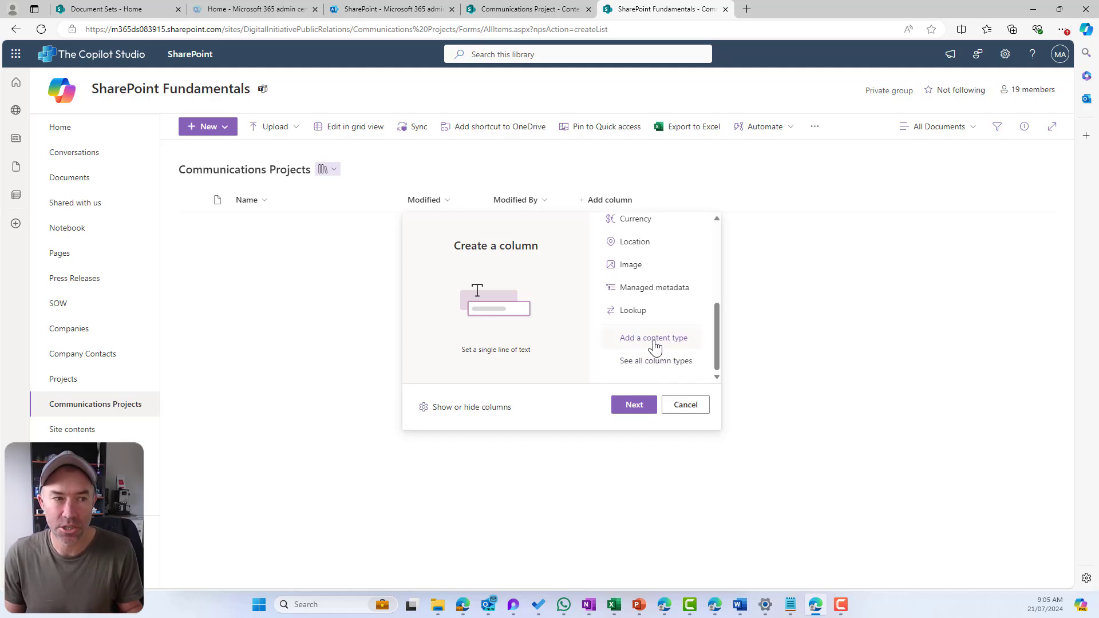
click(653, 341)
click(634, 405)
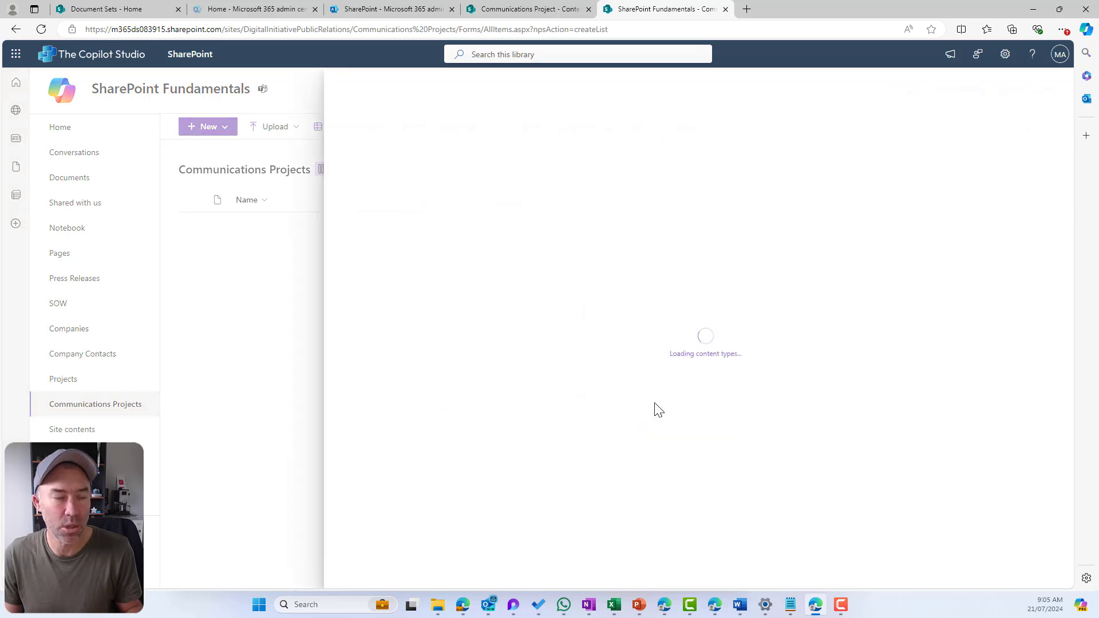
- Publish the Communications Project content type from the SharePoint admin center to all sites in the organization
click(518, 9)
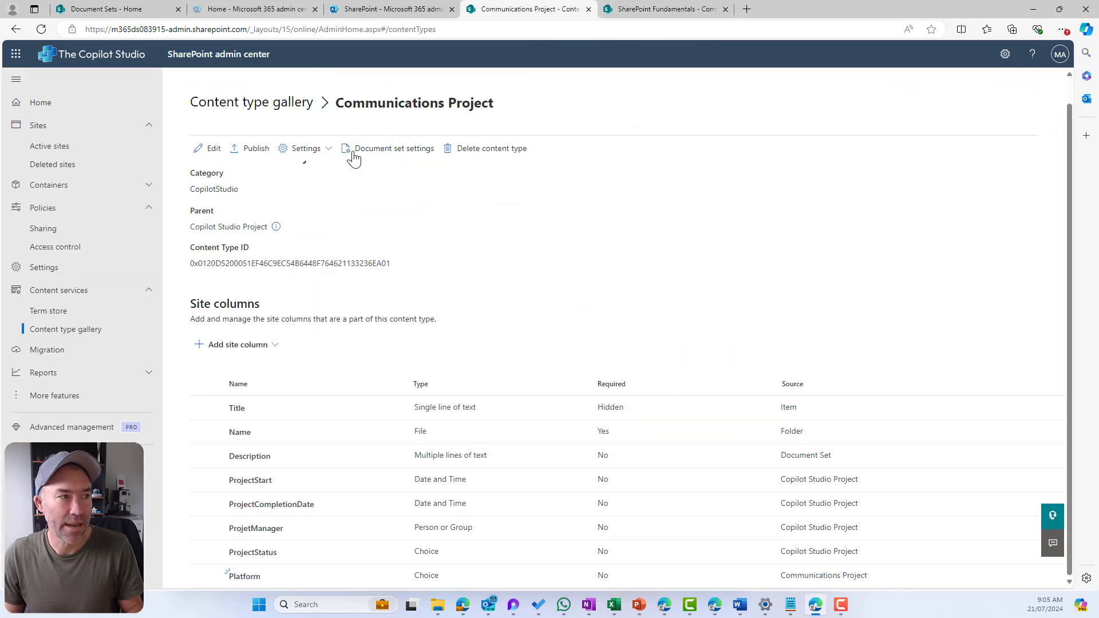
click(254, 158)
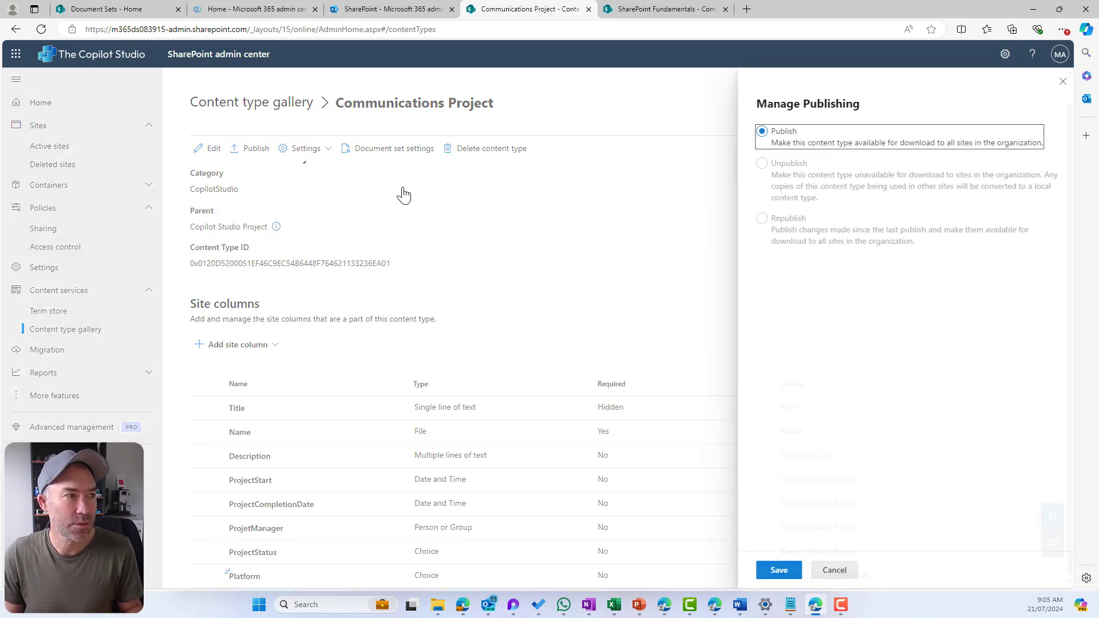
click(788, 575)
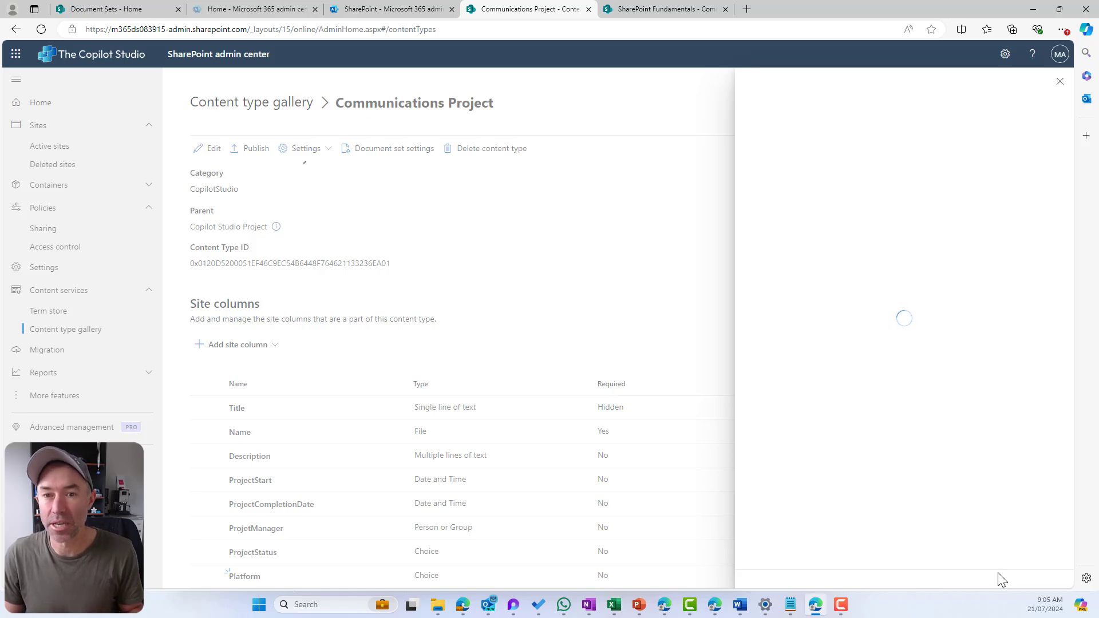
- Reload the Communications Projects library and add the Communications Project content type to it
click(656, 11)
click(419, 574)
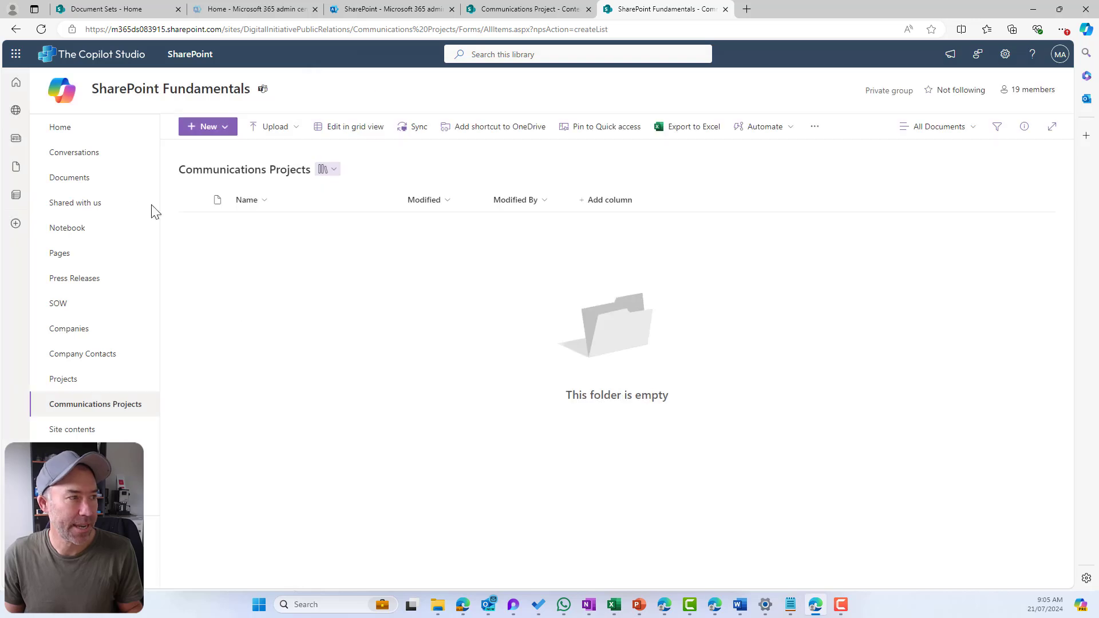
click(40, 32)
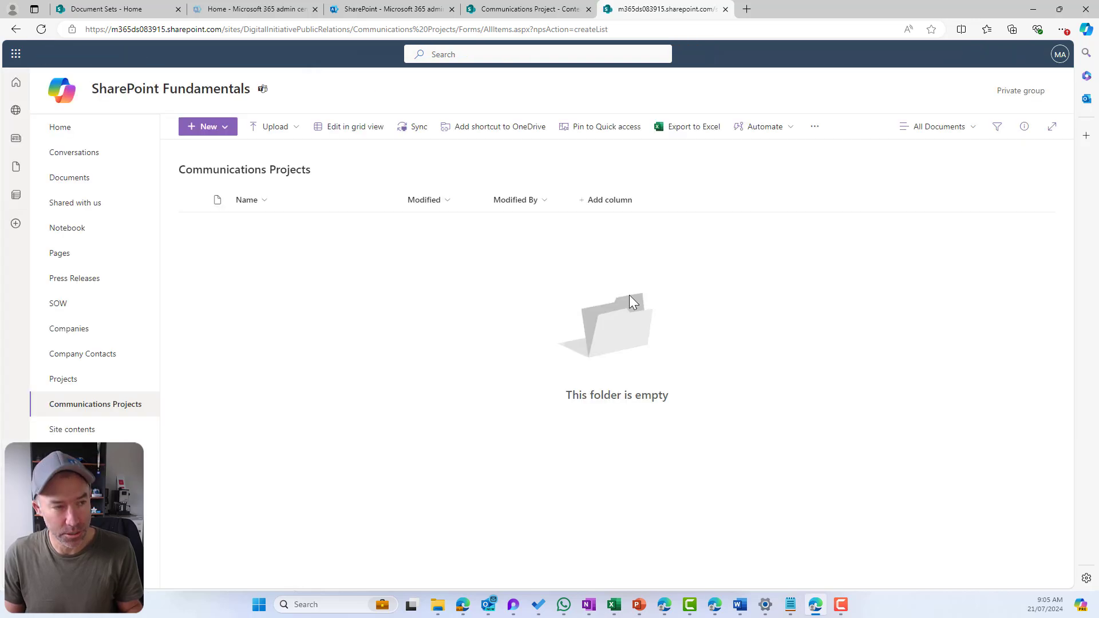
click(611, 201)
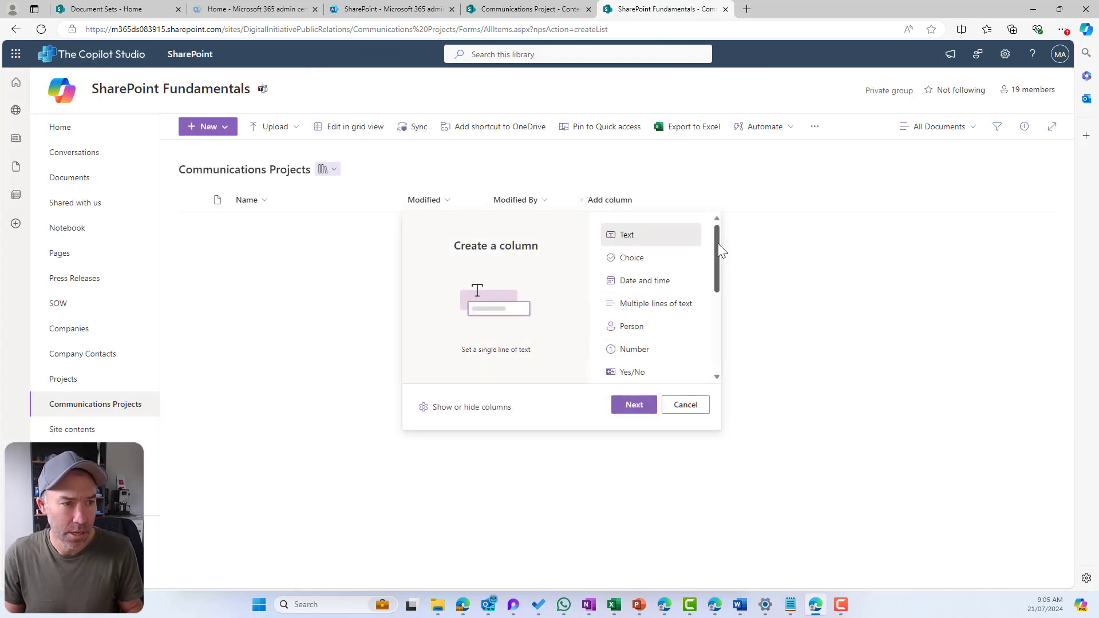
drag(718, 243, 718, 375)
scroll(717, 377, down, 2)
click(659, 339)
click(635, 406)
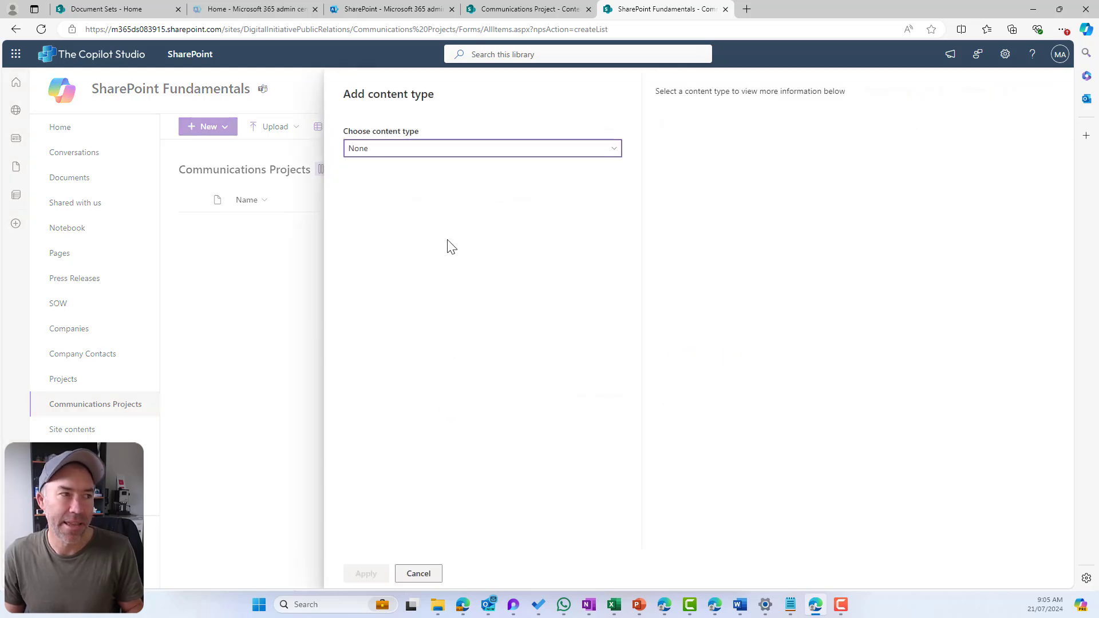
click(376, 149)
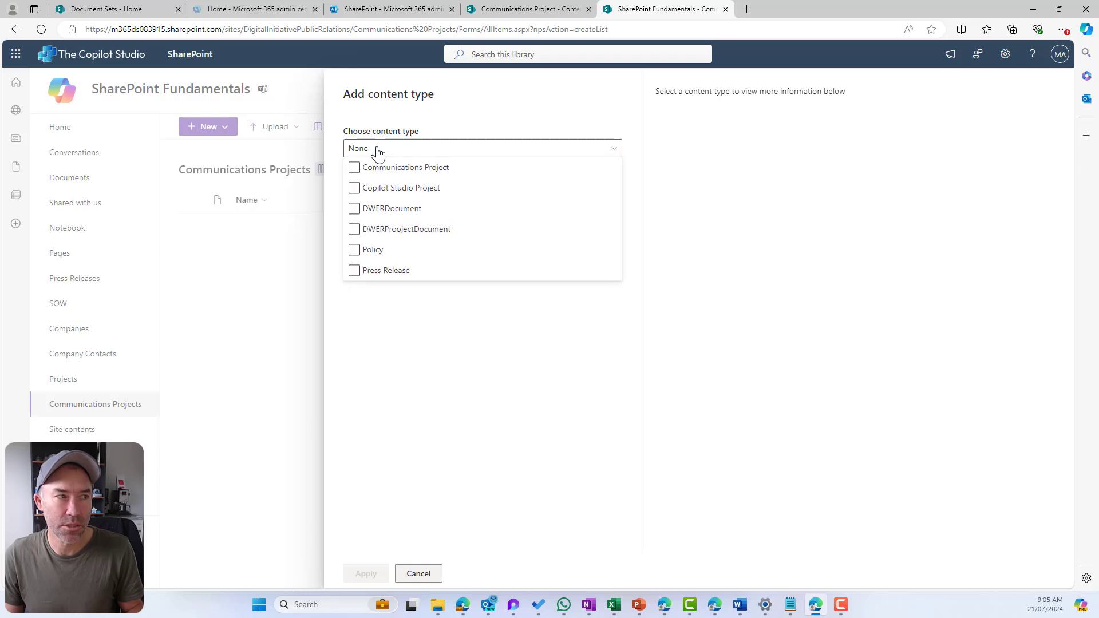
click(359, 170)
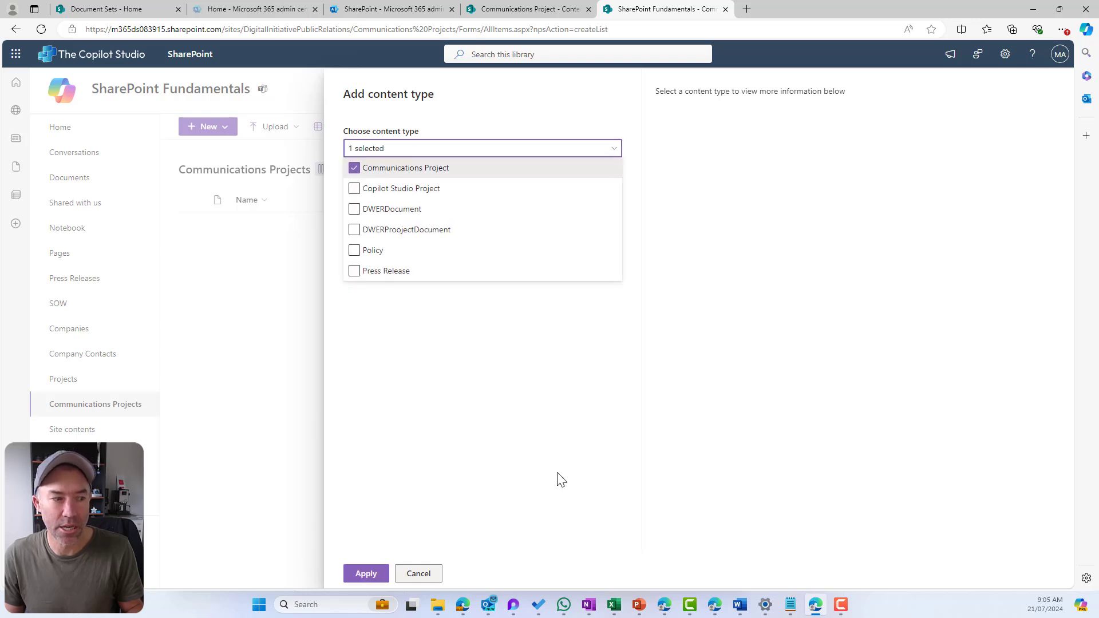
click(367, 573)
mouse_move(666, 604)
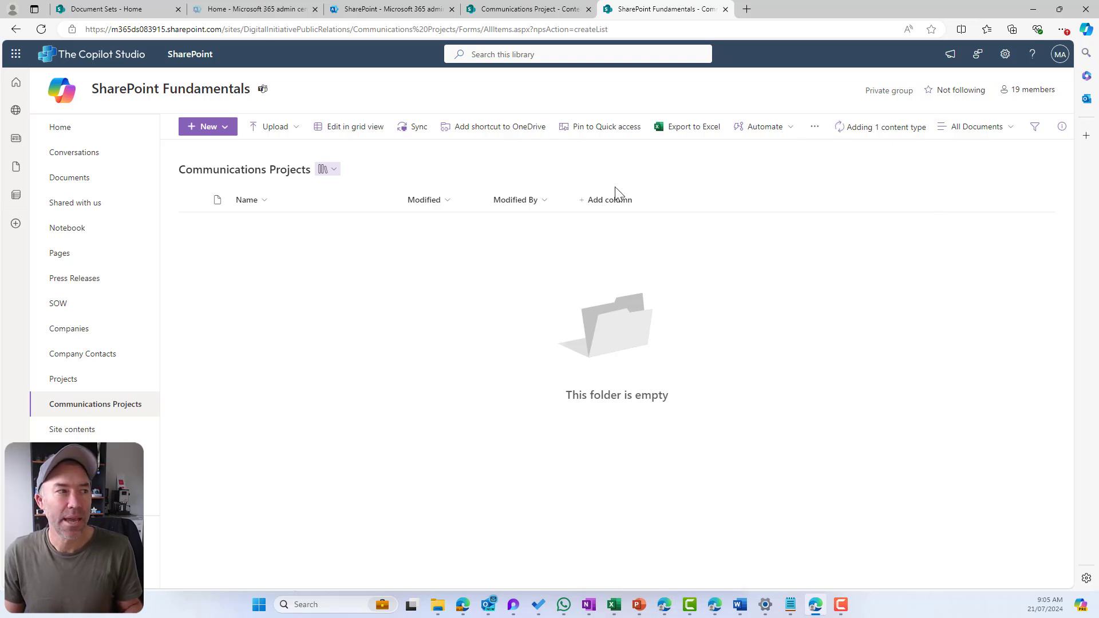
- Start a new Communications Project document set in the library and set its Platform to LinkedIn
click(207, 131)
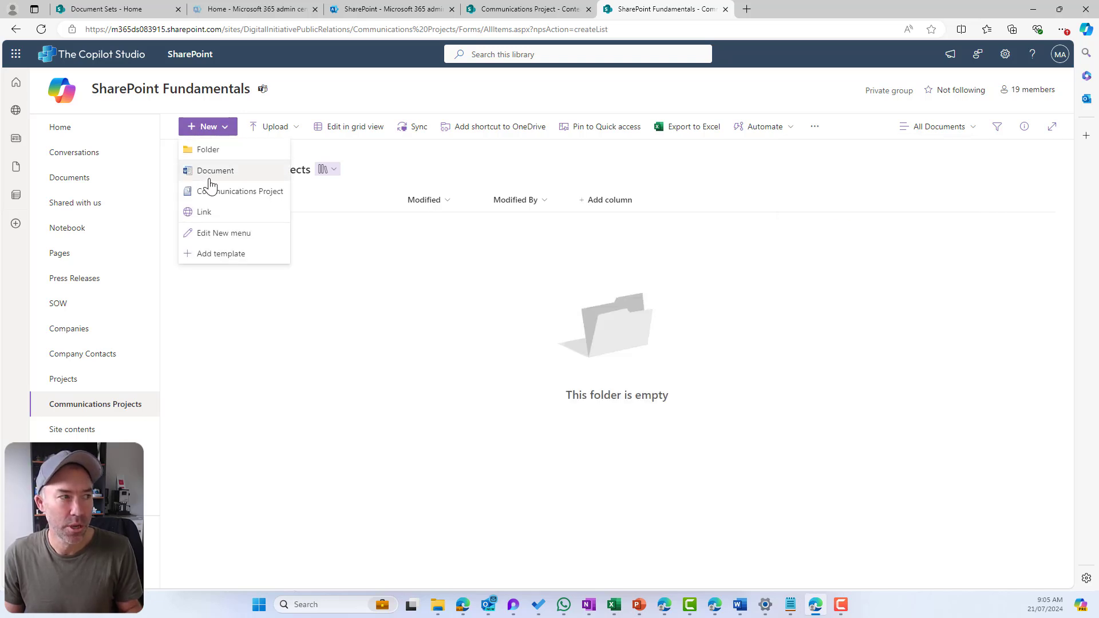
click(784, 285)
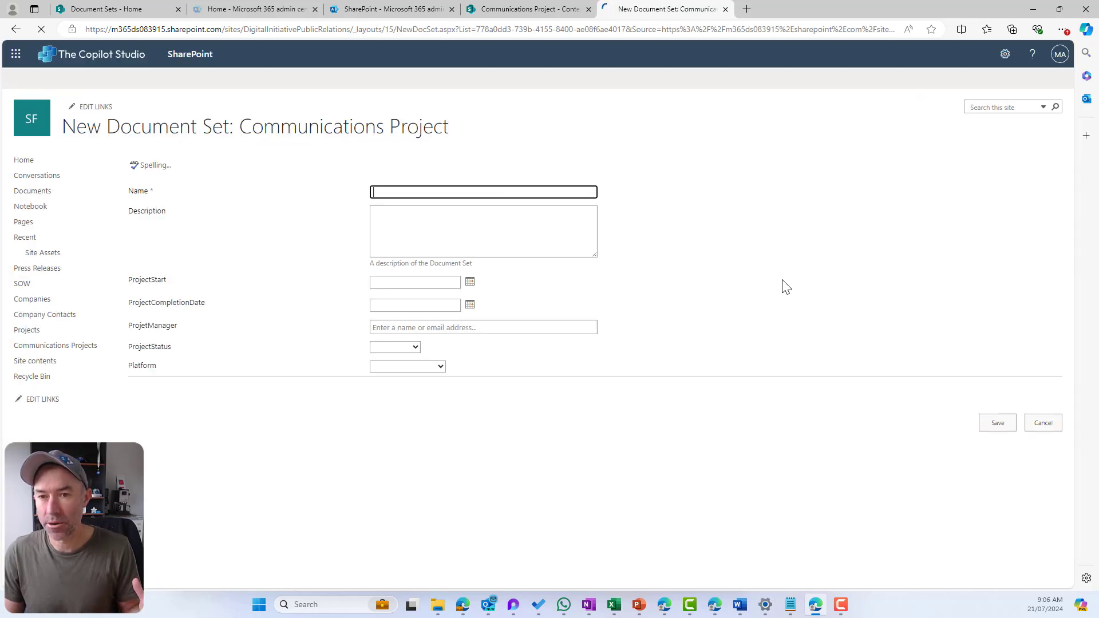
click(404, 367)
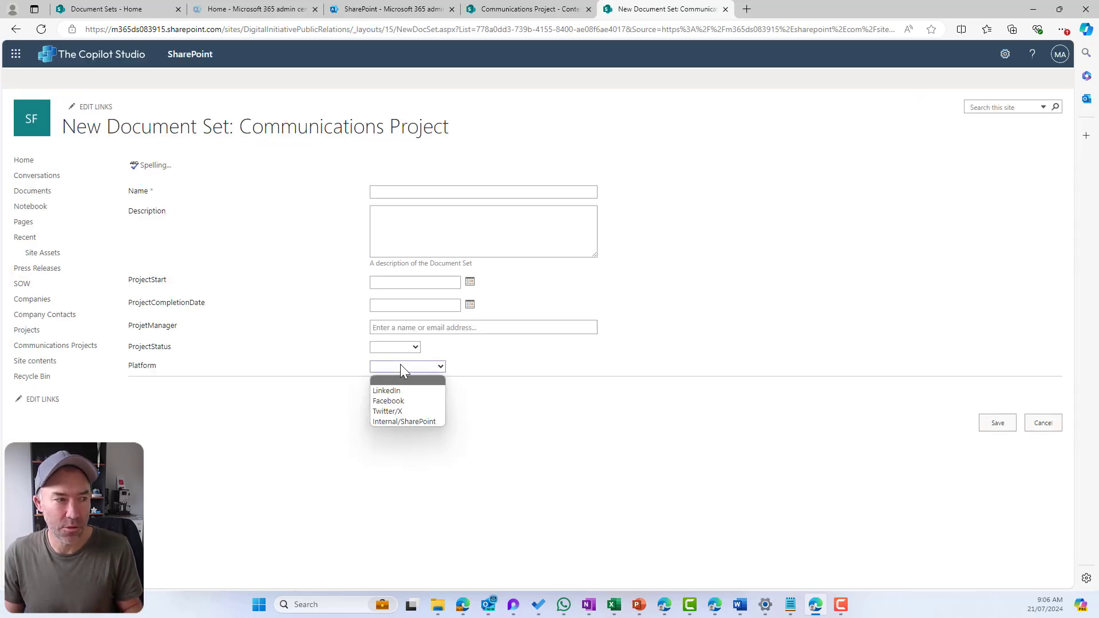
click(401, 388)
- Name the new document set Copilot Studio Workshops
click(394, 191)
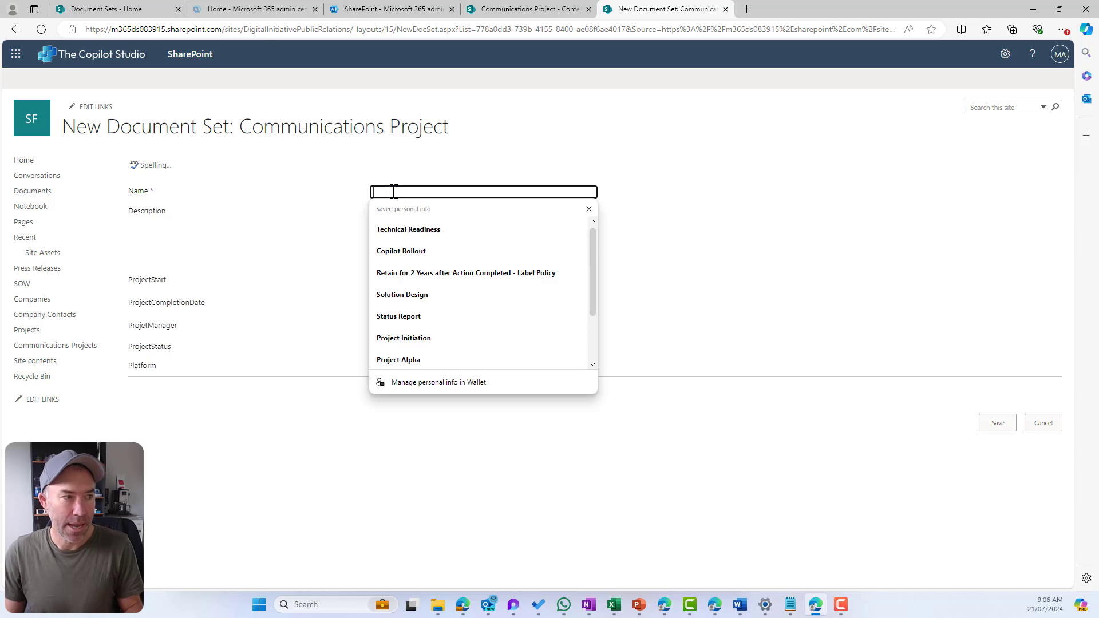
click(404, 231)
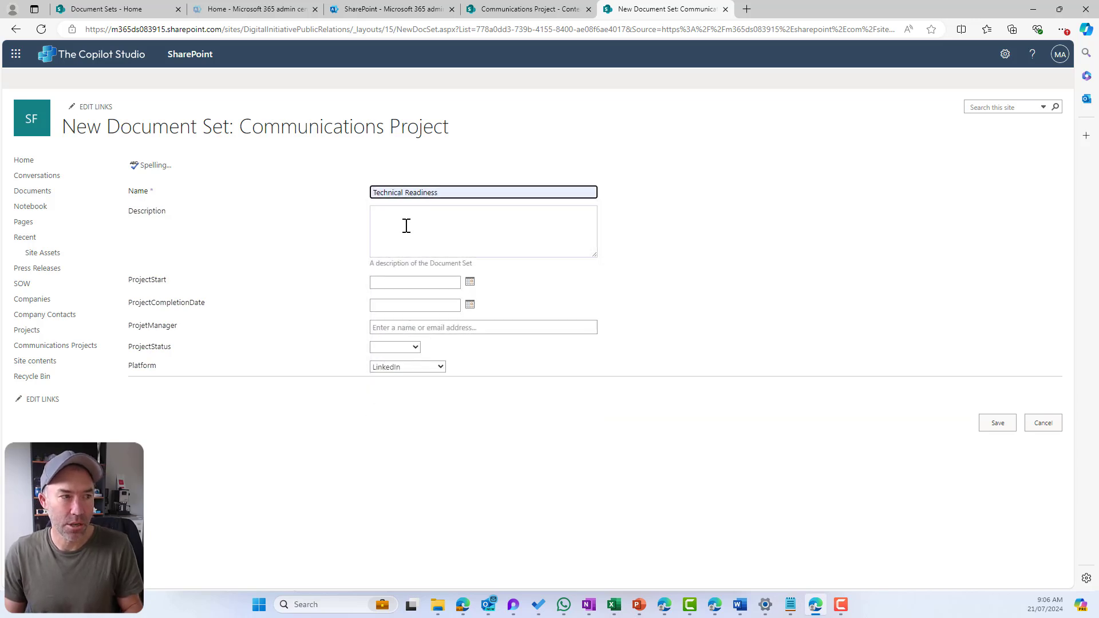
click(421, 192)
key(ctrl+a)
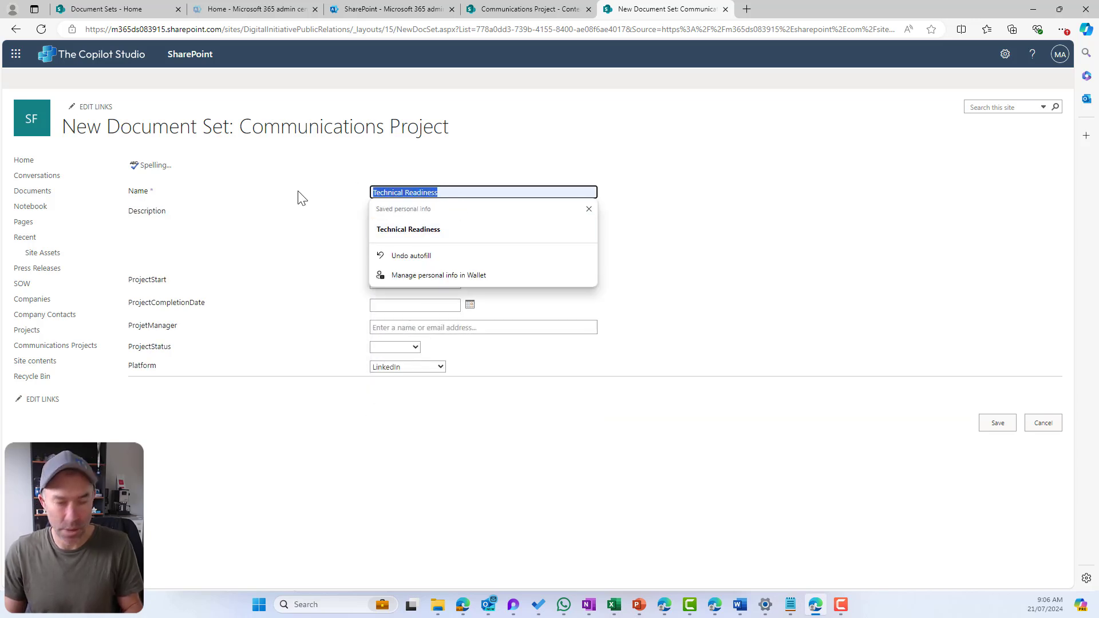
key(BackSpace)
text(Co)
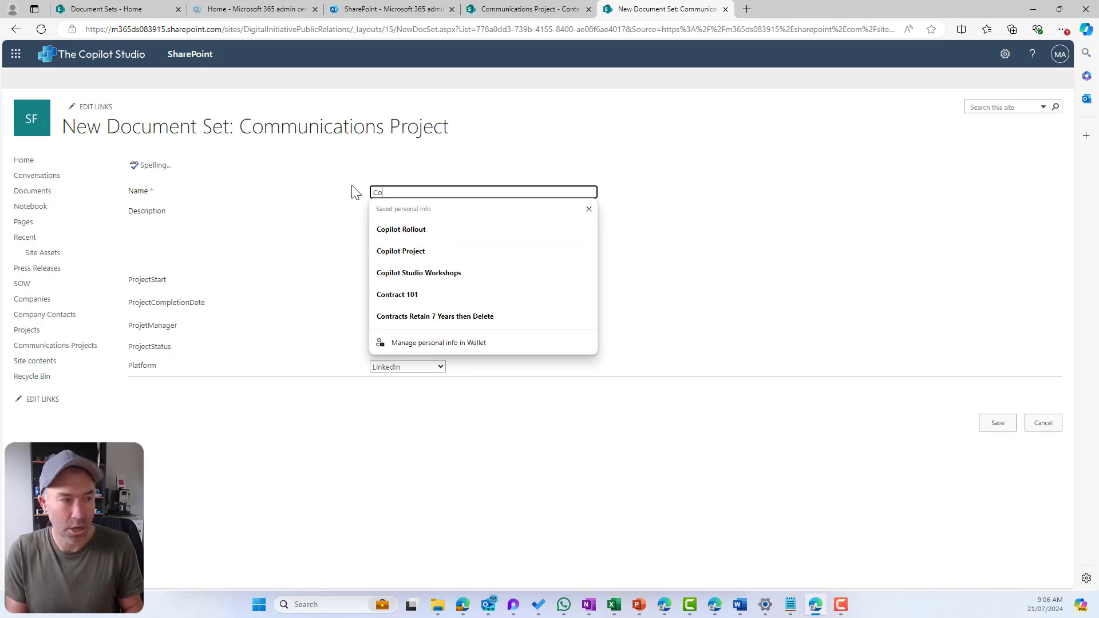
click(441, 275)
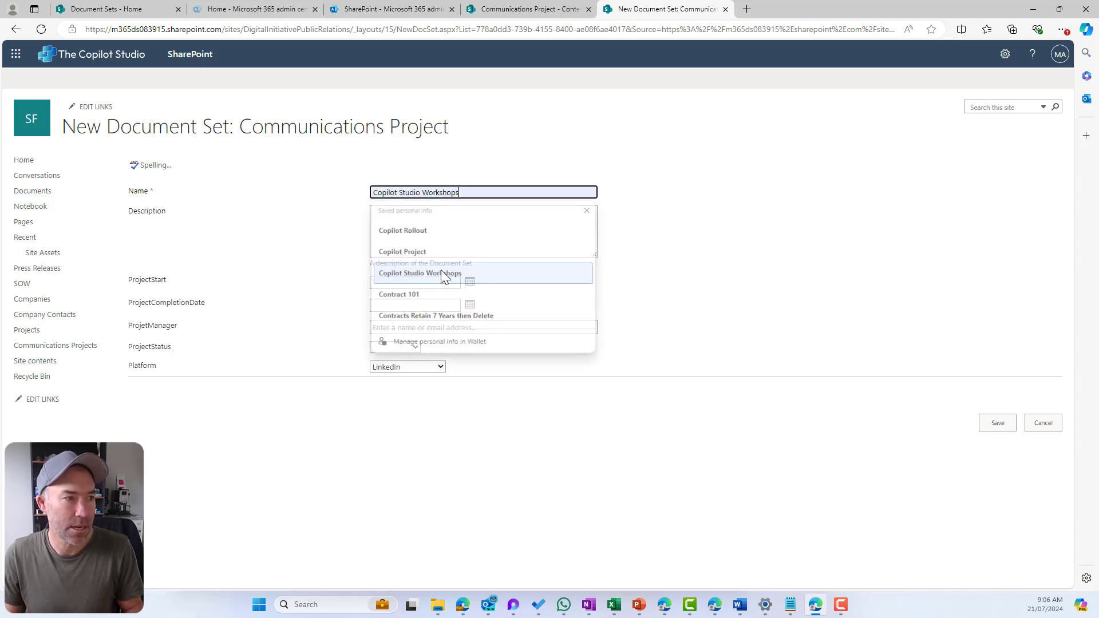
- Set the document set's project start date to 7/22/2024
click(414, 232)
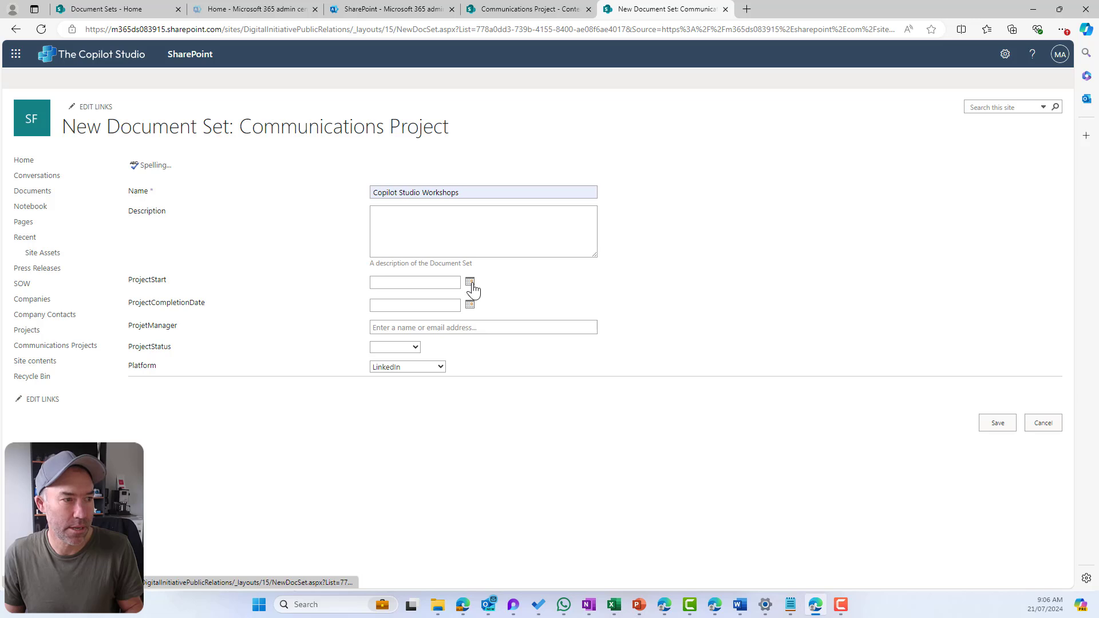
click(470, 284)
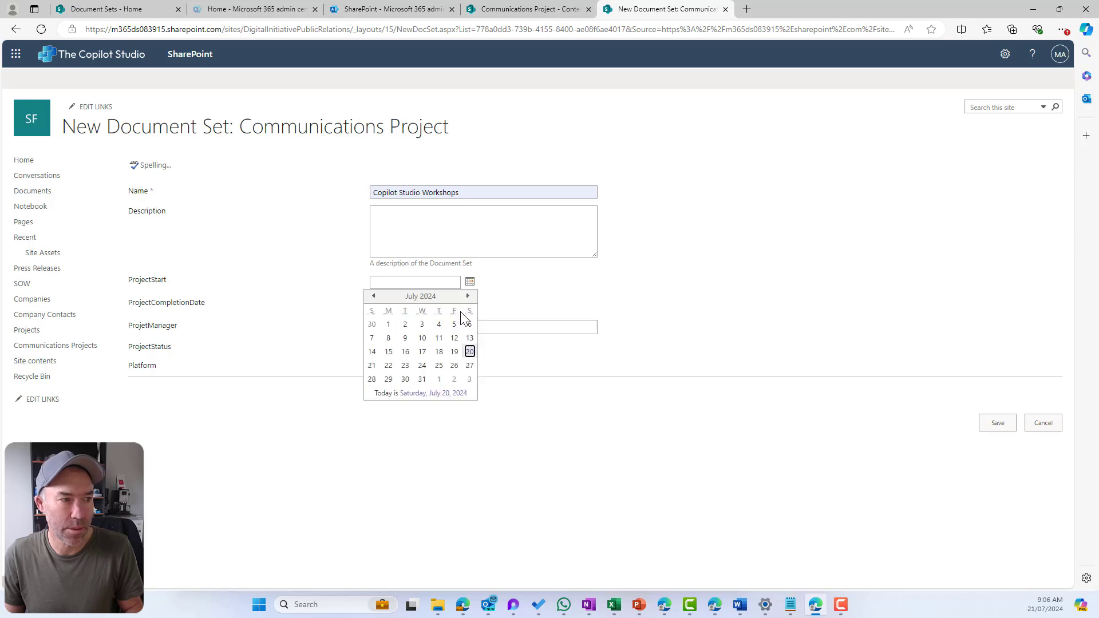
click(388, 365)
- Enter the project manager's name and set the project status to Not Started
click(426, 328)
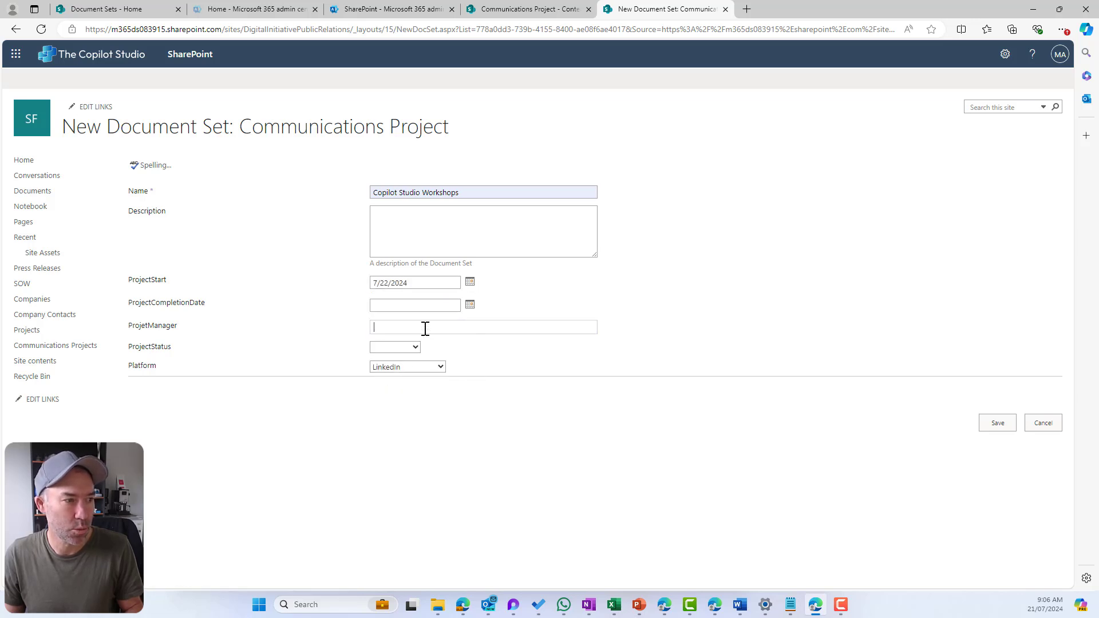
text(adele)
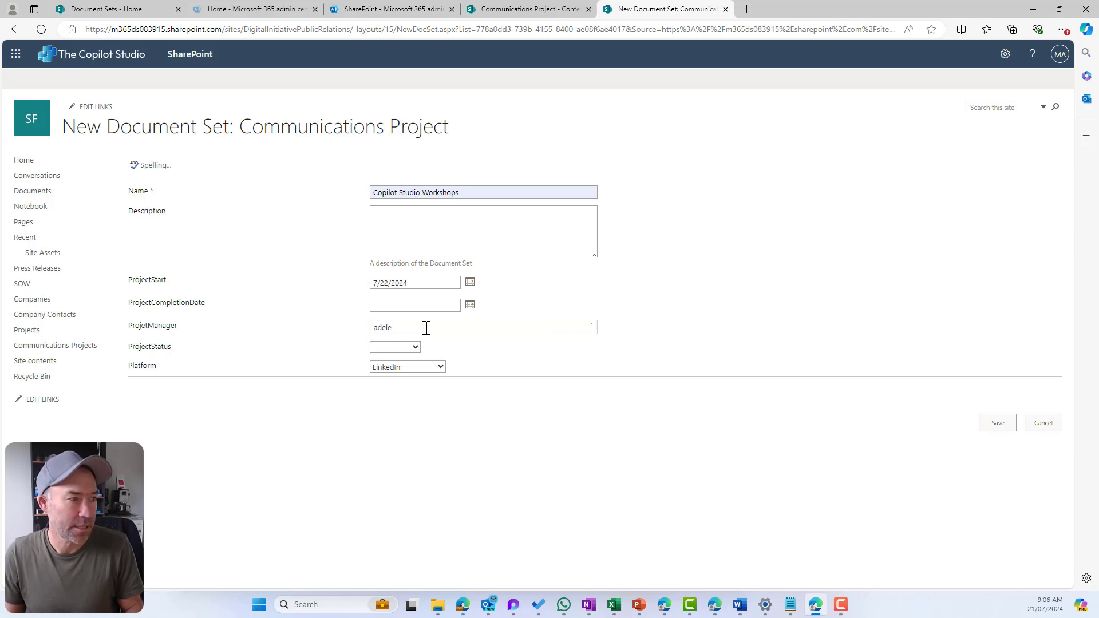
click(416, 346)
click(412, 348)
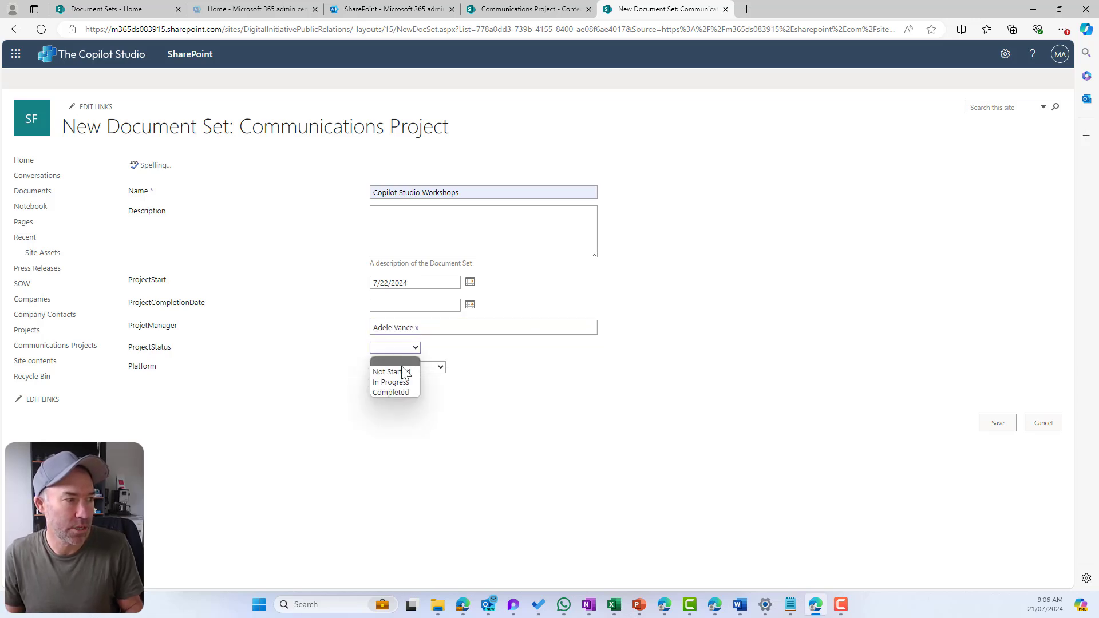
click(401, 371)
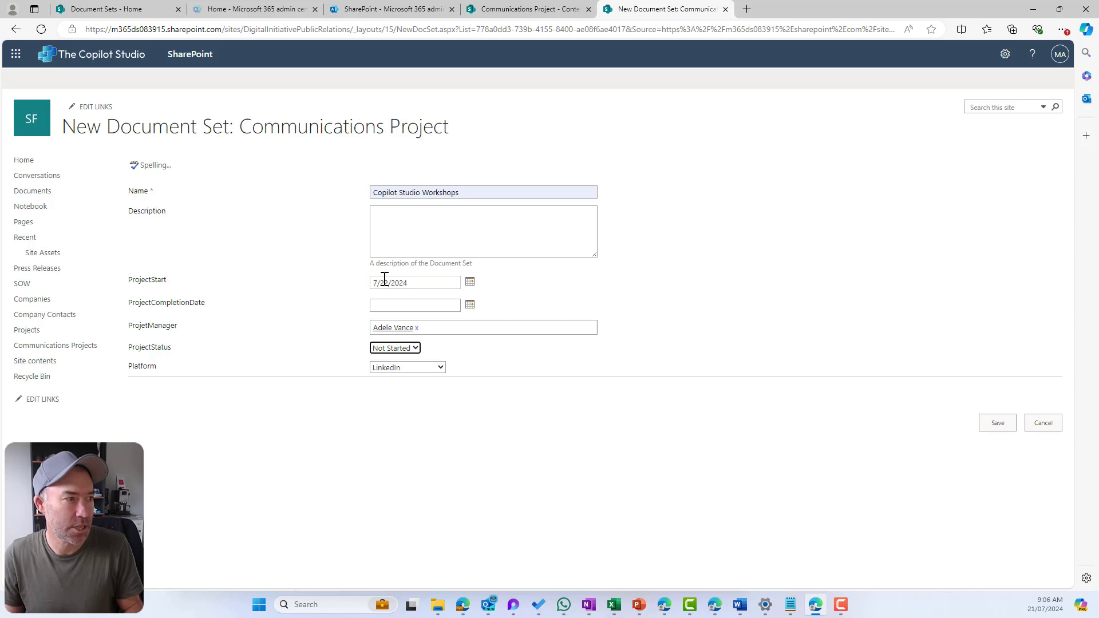
- Change the new document set's project start date to 7/29/2024 and save the document set
click(470, 283)
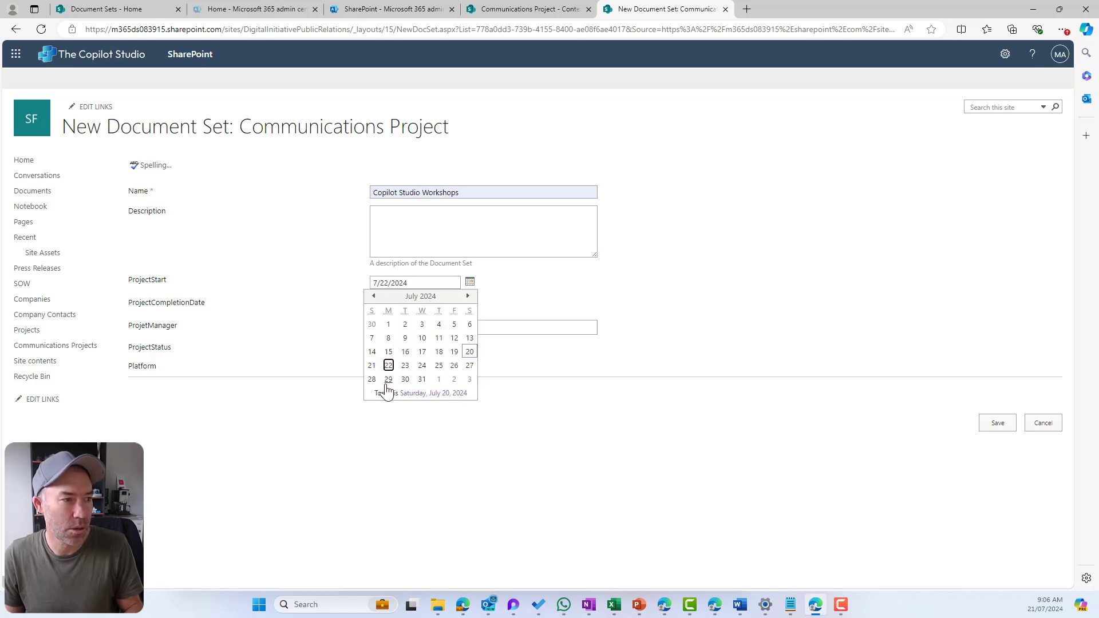
click(387, 379)
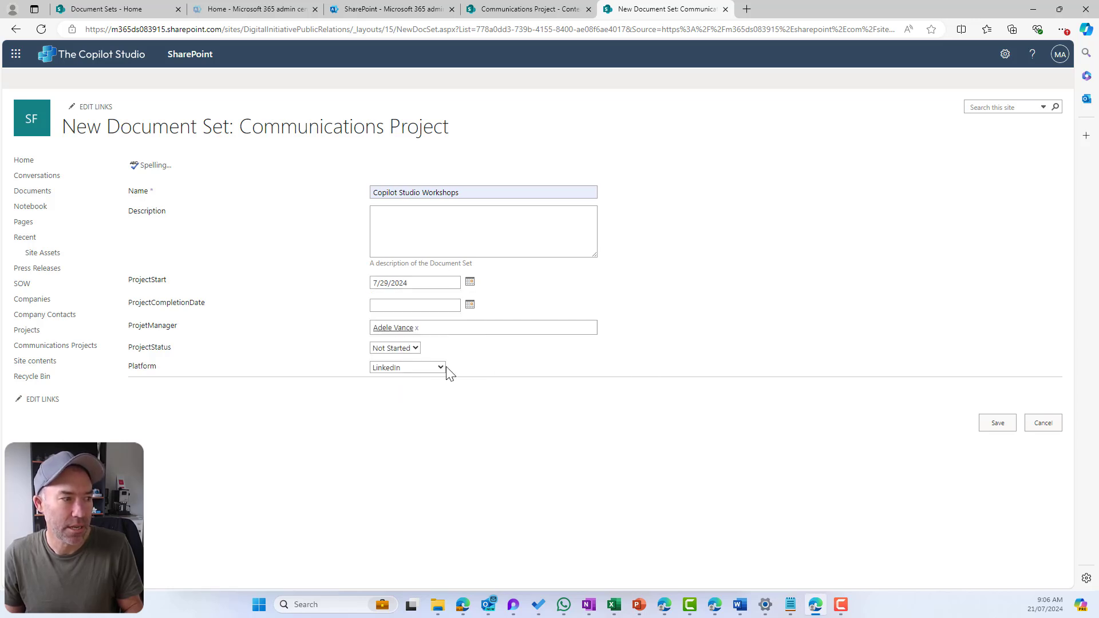
click(999, 424)
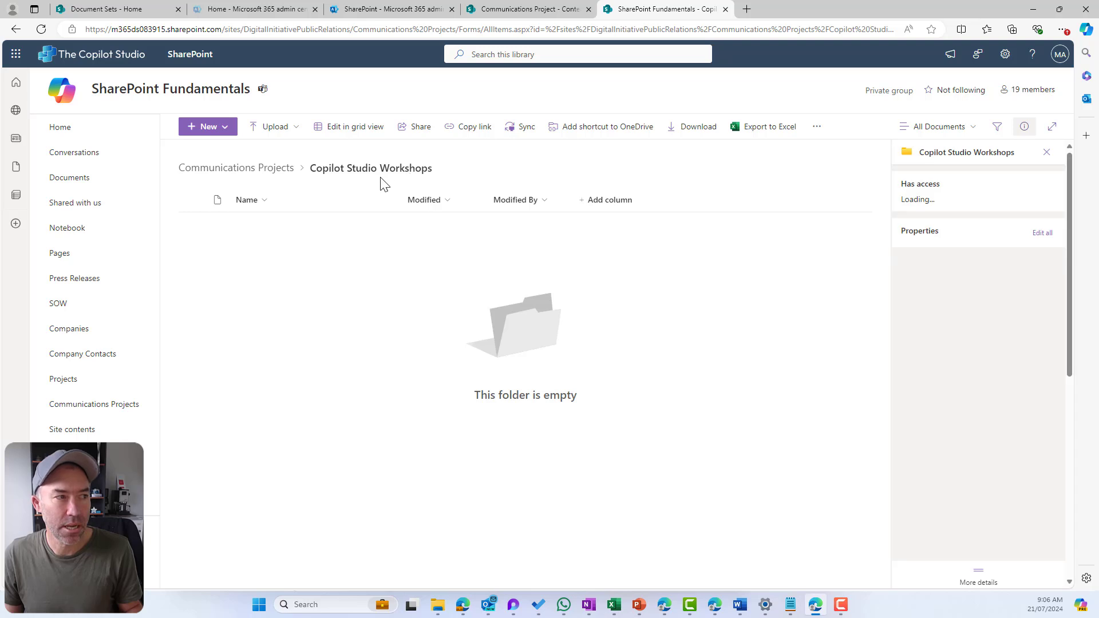
- Return to the Communications Projects library and show the ProjectStart, ProjectCompletionDate, ProjetManager, ProjectStatus and Platform columns in its view
click(286, 168)
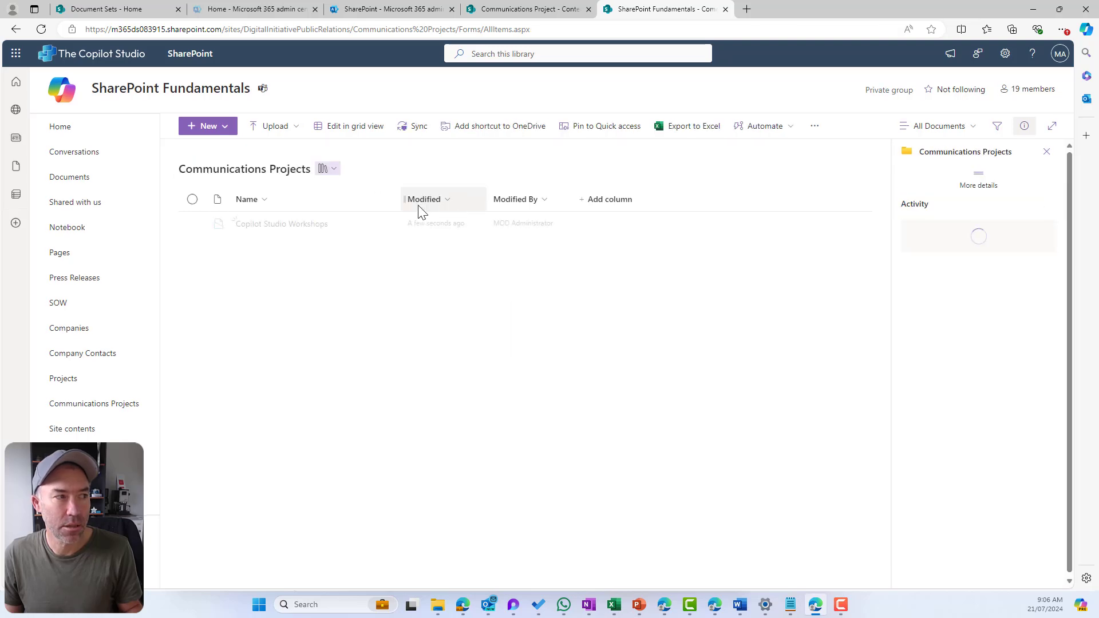
click(598, 203)
scroll(617, 319, down, 5)
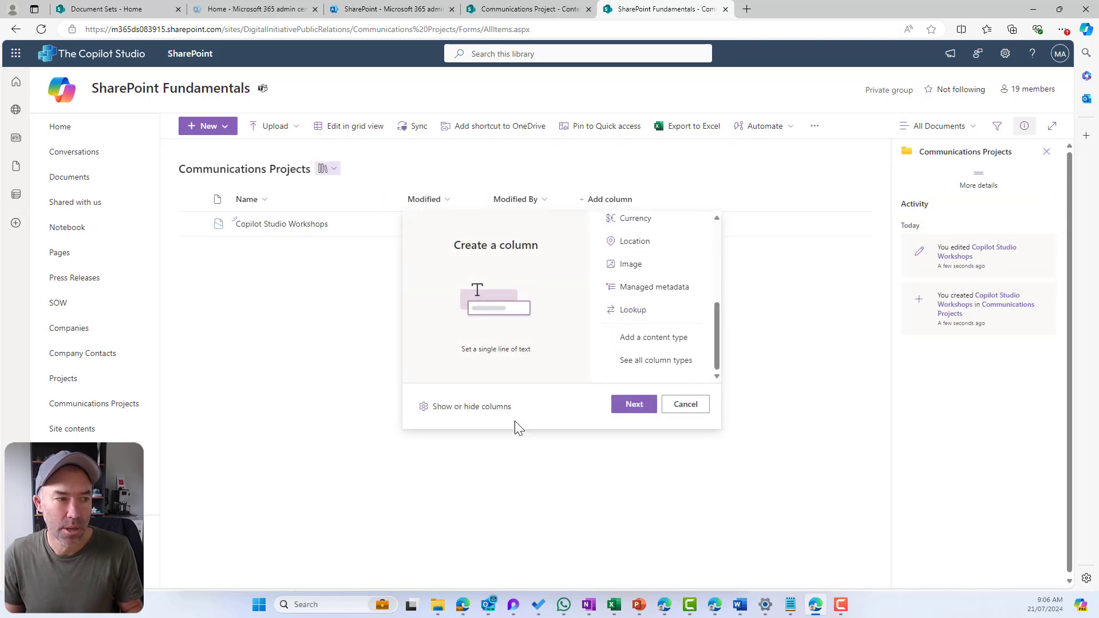
click(497, 408)
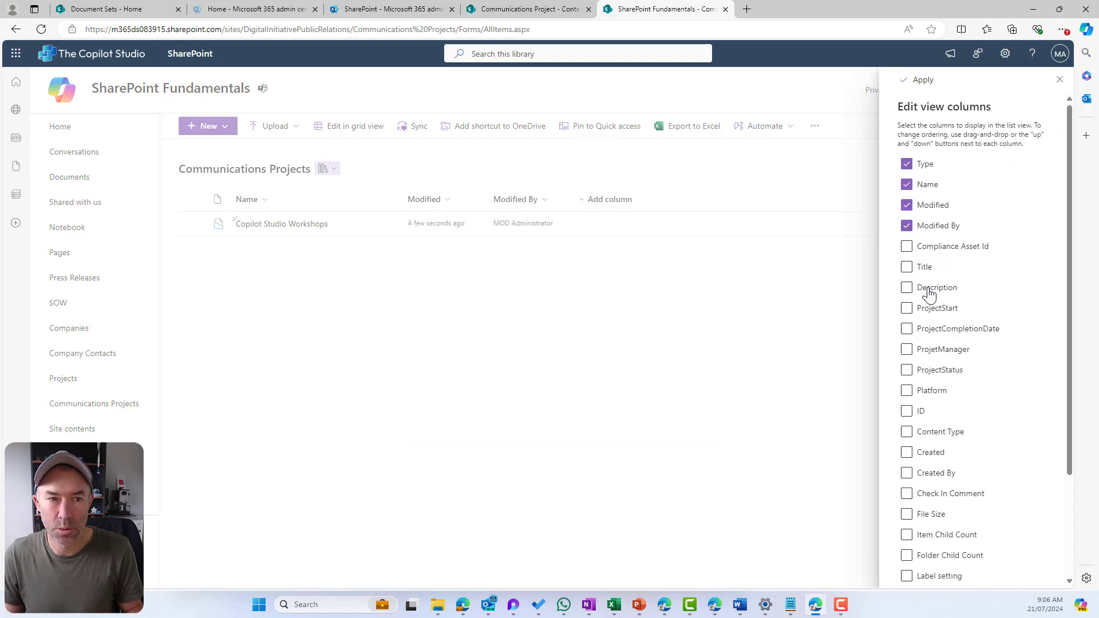
click(931, 308)
click(930, 329)
click(930, 349)
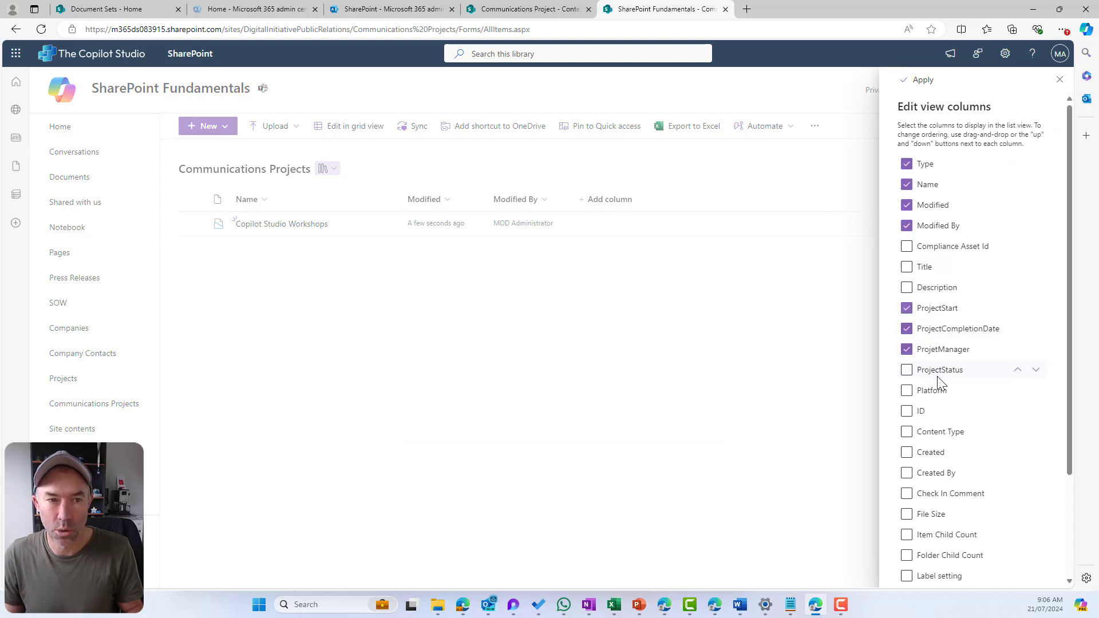
click(939, 370)
click(939, 391)
click(921, 80)
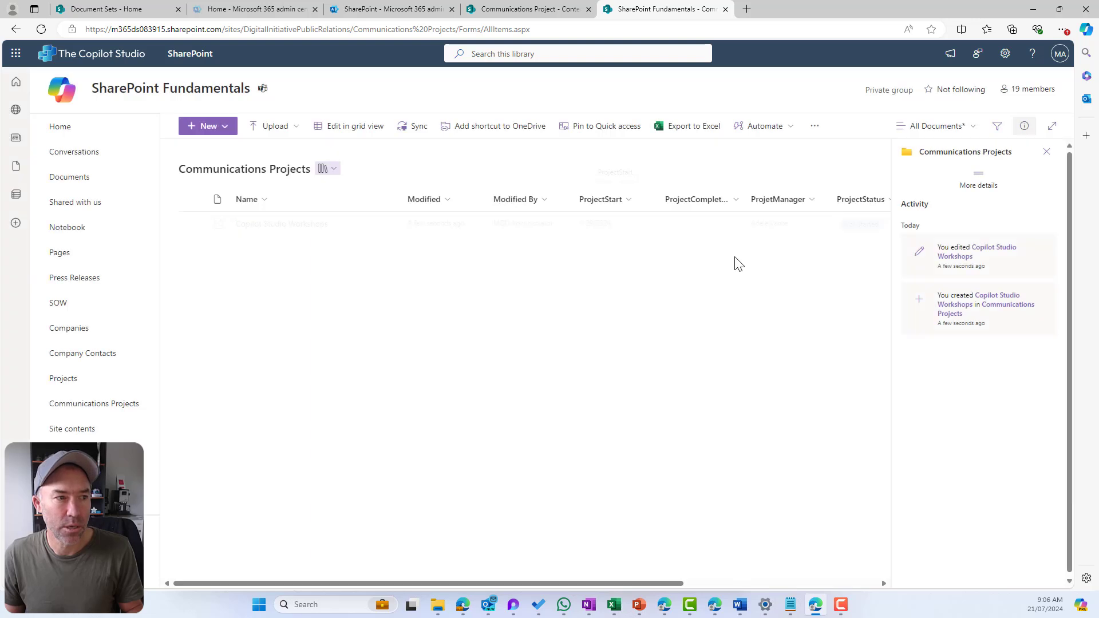
- Reorder the view's columns so ProjectStatus, Platform and ProjectCompletionDate follow Name, and close the library's details pane
mouse_move(849, 205)
mouse_down()
mouse_move(488, 221)
mouse_move(416, 212)
mouse_up()
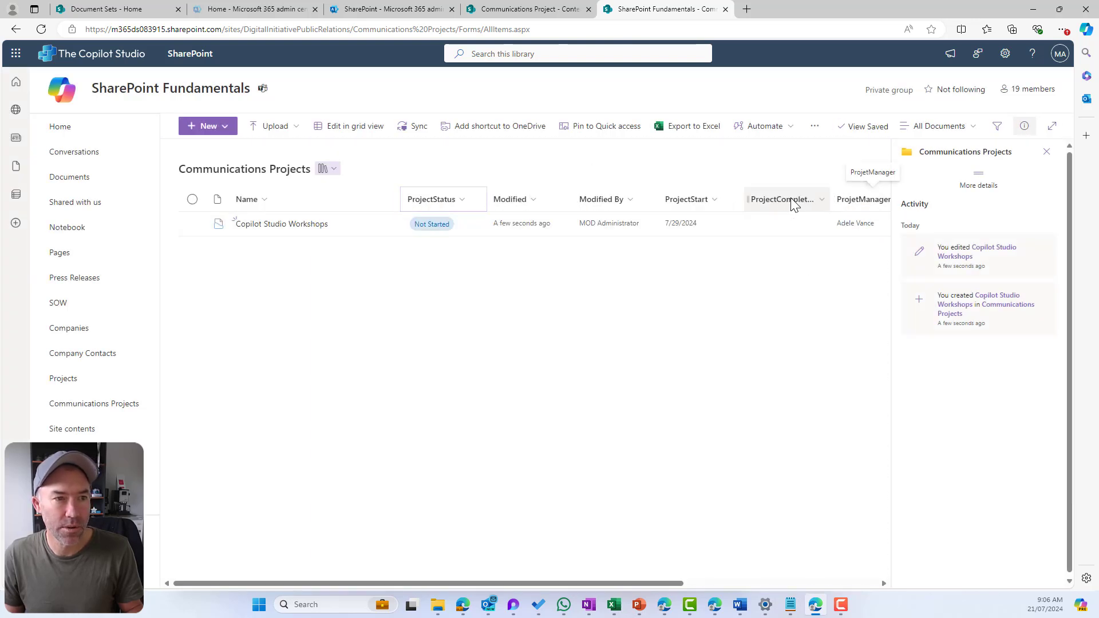
drag(793, 204, 506, 216)
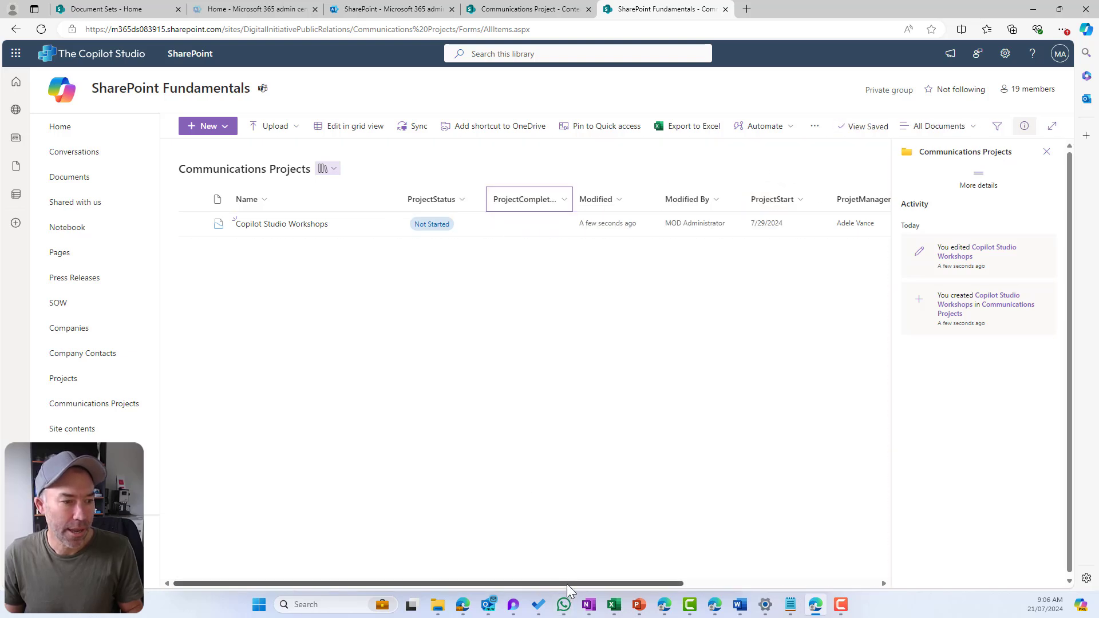
drag(566, 584, 742, 573)
drag(732, 199, 280, 208)
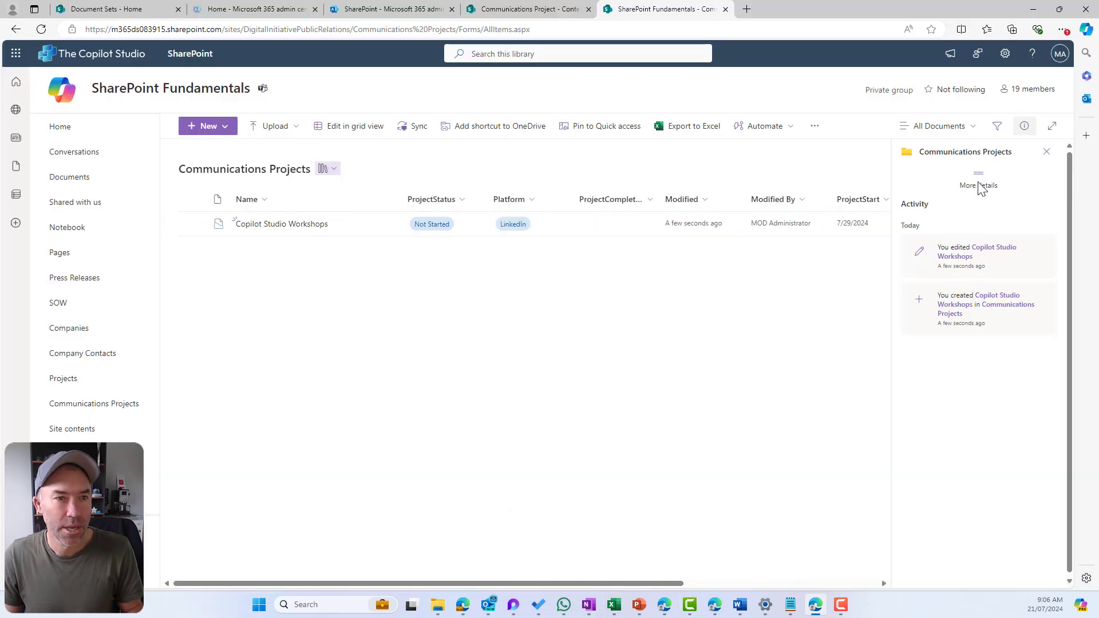
click(1046, 152)
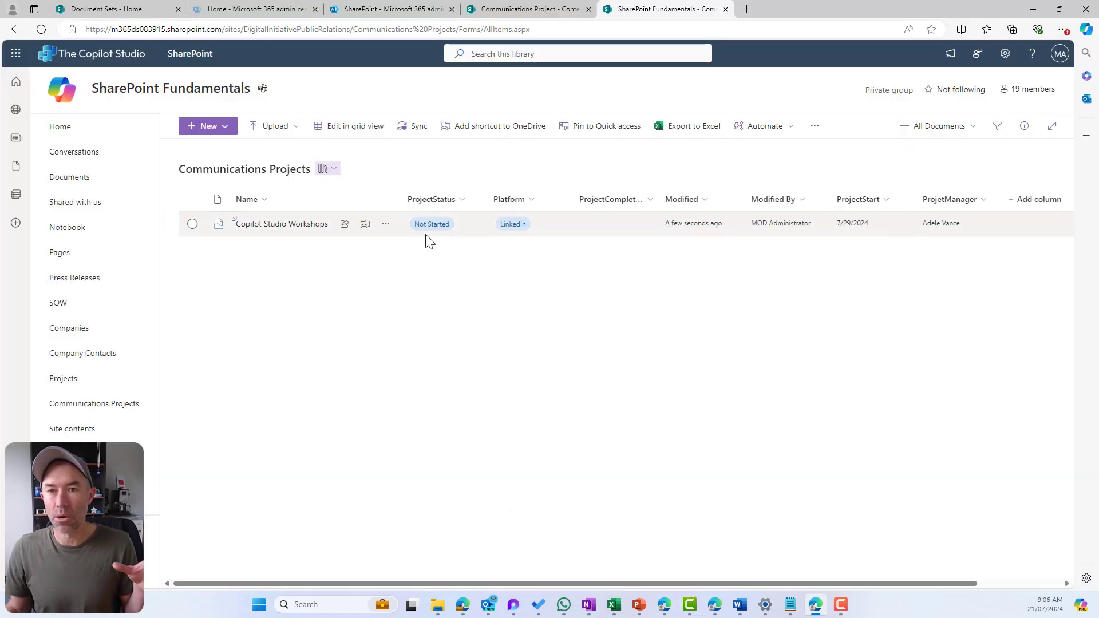